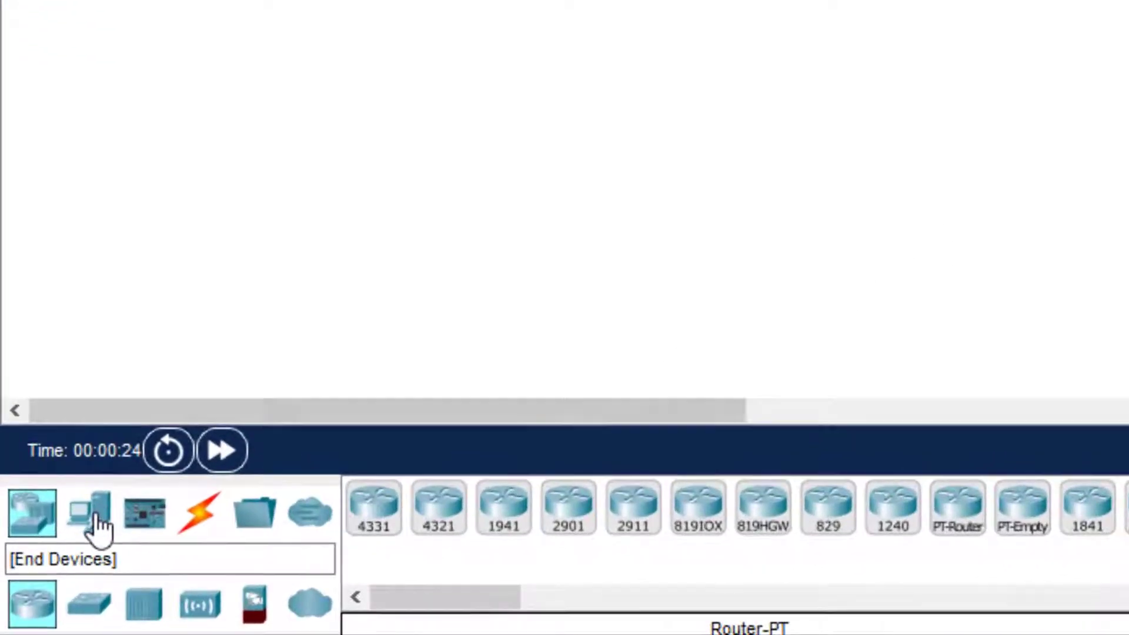
Place a Server in the workspace and a Smartphone up and to the right of it
{"action": "left_click", "coordinate": [100, 523]}
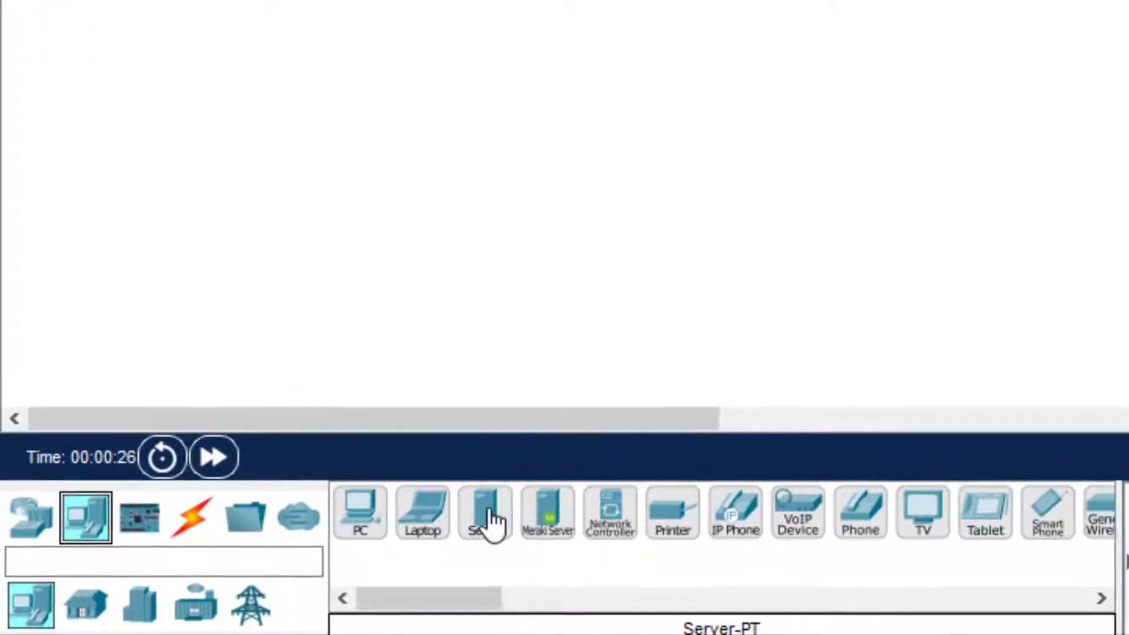
{"action": "left_click_drag", "start_coordinate": [491, 520], "coordinate": [142, 114]}
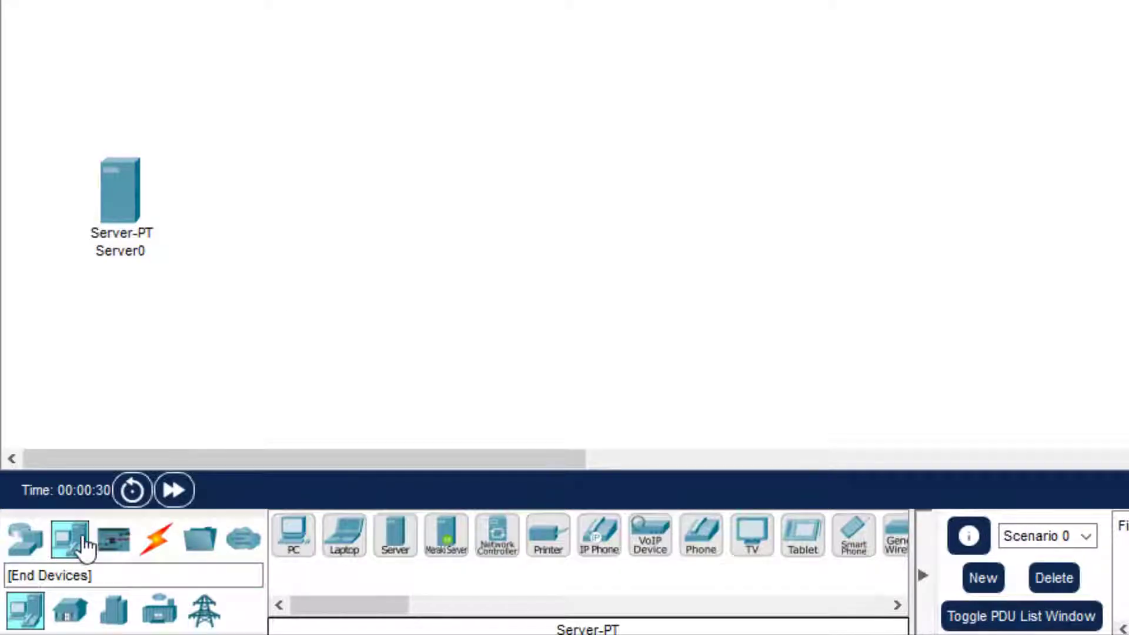
{"action": "left_click_drag", "start_coordinate": [403, 602], "coordinate": [447, 605]}
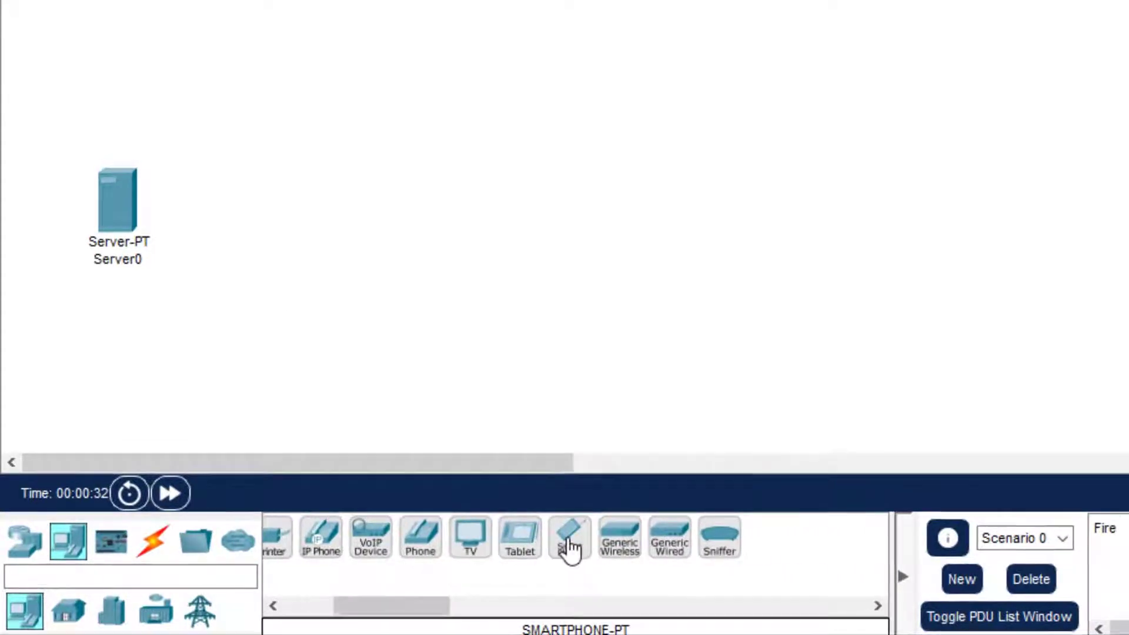
{"action": "left_click_drag", "start_coordinate": [569, 550], "coordinate": [312, 59]}
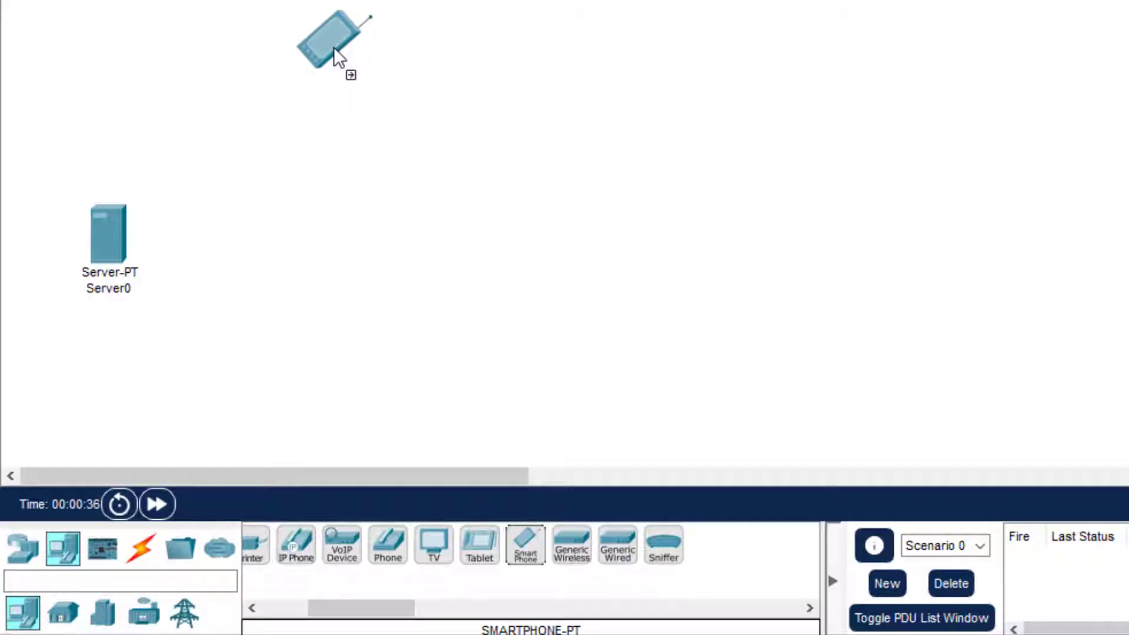
{"action": "left_click_drag", "start_coordinate": [334, 47], "coordinate": [333, 48]}
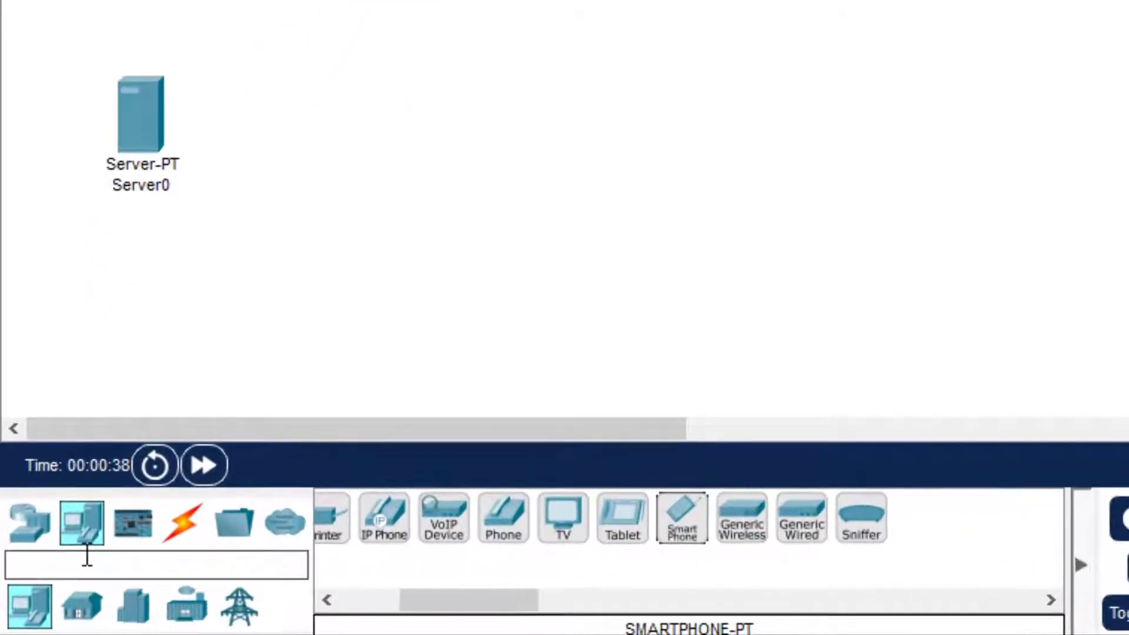
Add a Home Gateway wireless device below the smartphone, to the right of the server
{"action": "left_click", "coordinate": [41, 535]}
{"action": "left_click", "coordinate": [187, 608]}
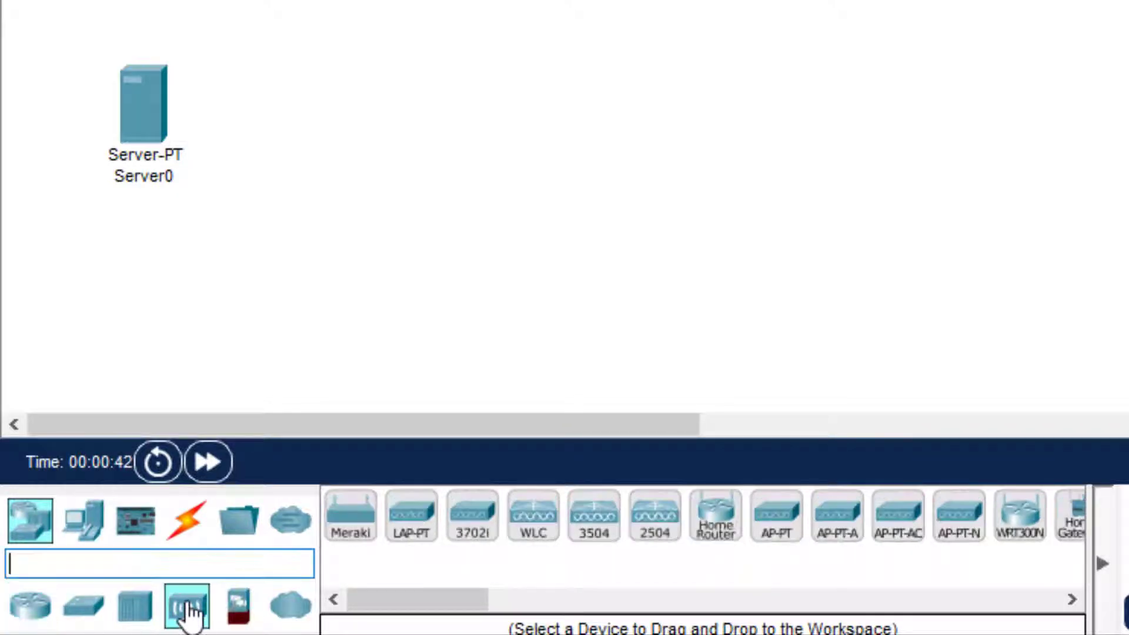
{"action": "left_click_drag", "start_coordinate": [454, 599], "coordinate": [536, 599]}
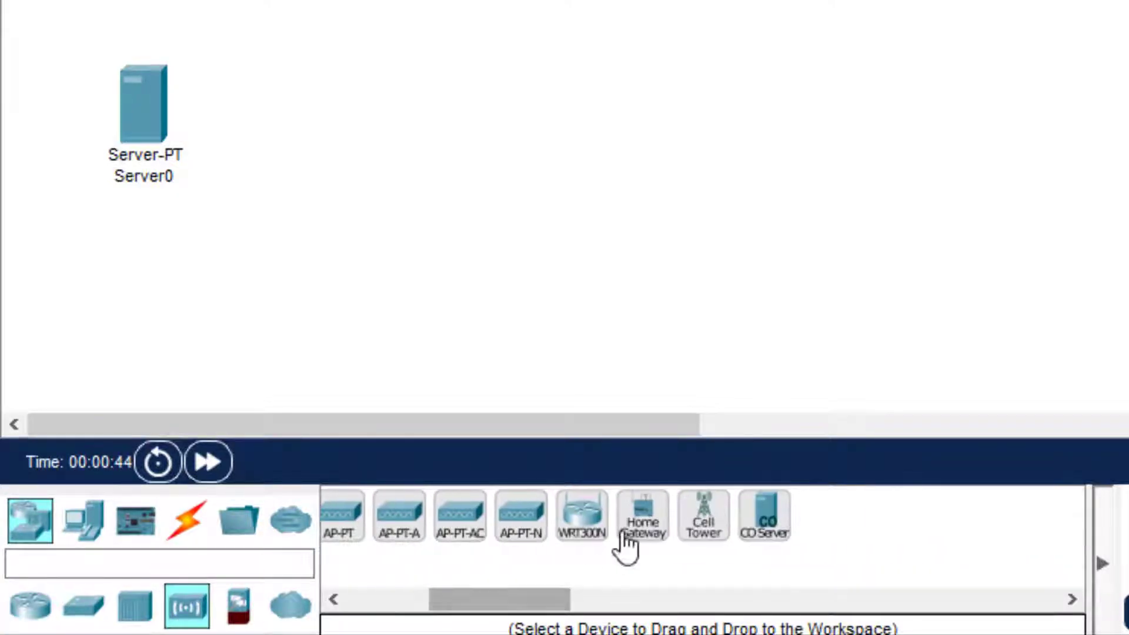
{"action": "left_click_drag", "start_coordinate": [625, 545], "coordinate": [633, 423]}
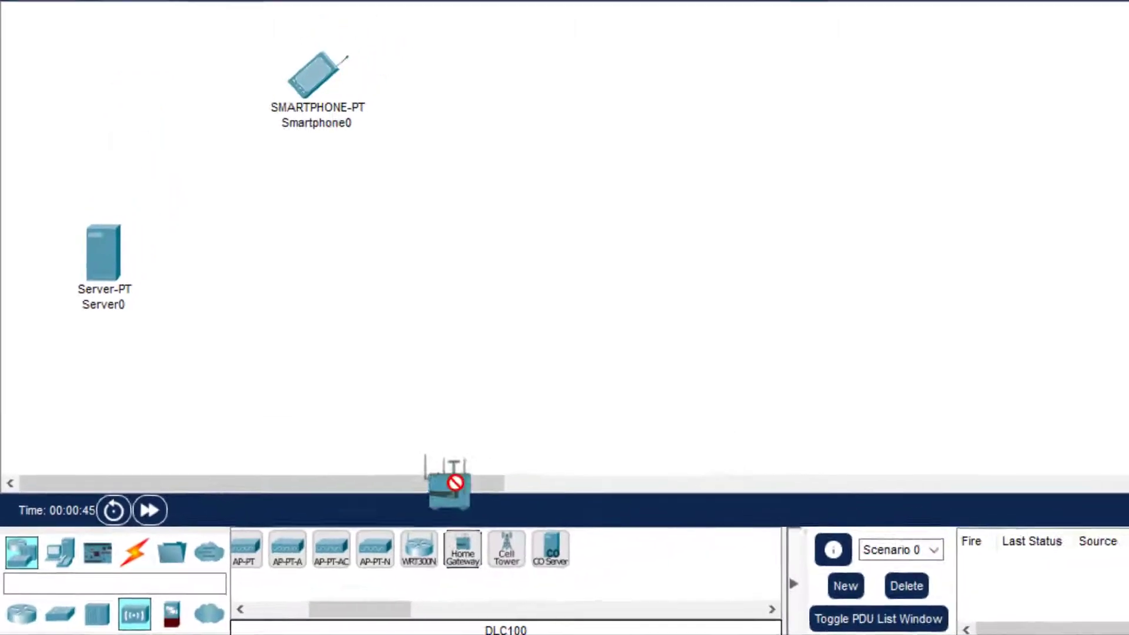
{"action": "left_click_drag", "start_coordinate": [456, 484], "coordinate": [303, 256]}
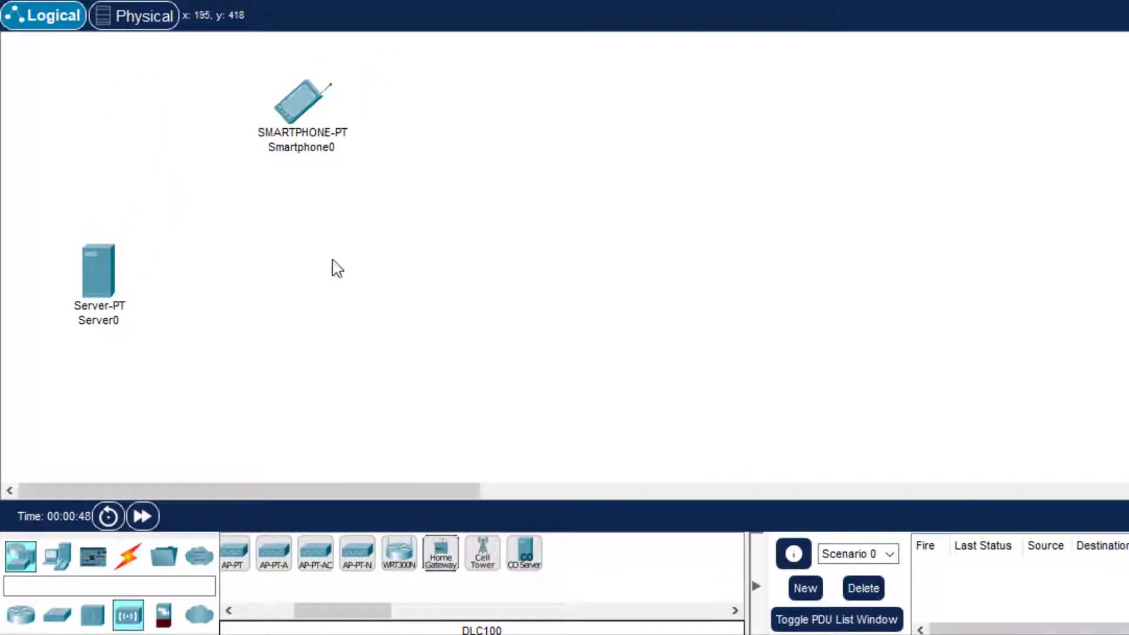
Find the Light among the devices and place it up and to the right of the home gateway
{"action": "left_click", "coordinate": [142, 566]}
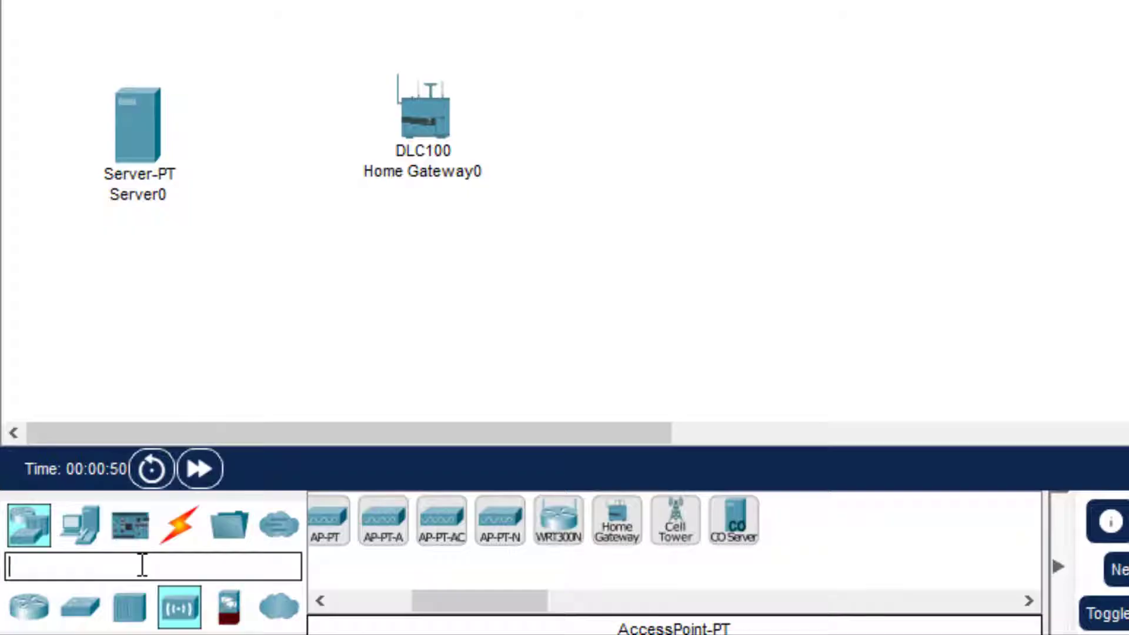
{"action": "type", "text": "ligh"}
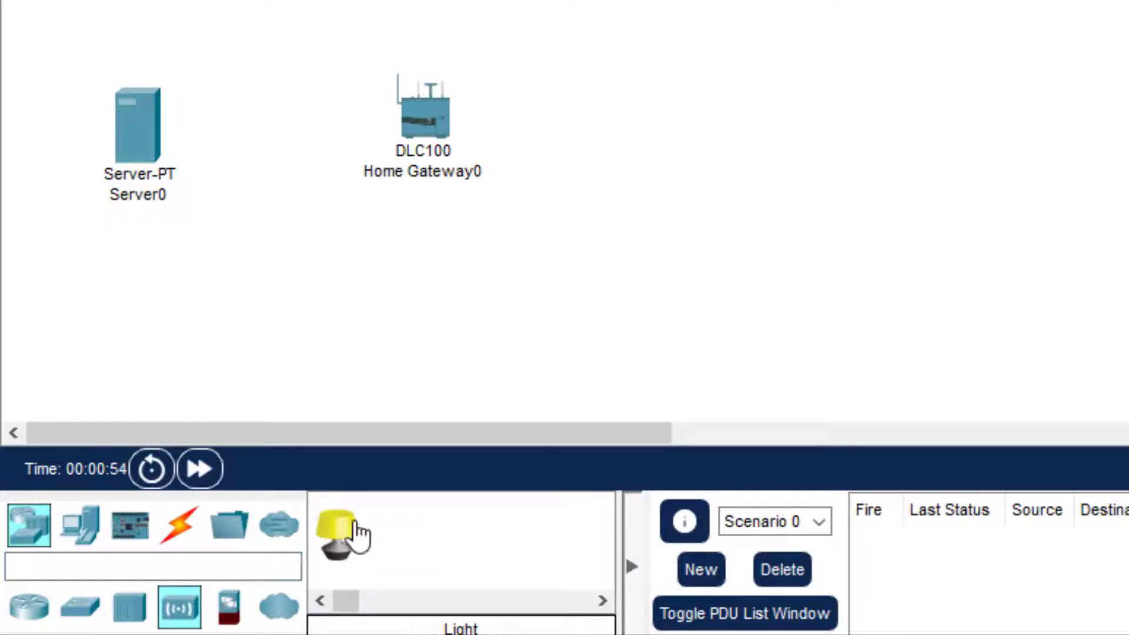
{"action": "left_click", "coordinate": [336, 534]}
{"action": "left_click", "coordinate": [593, 132]}
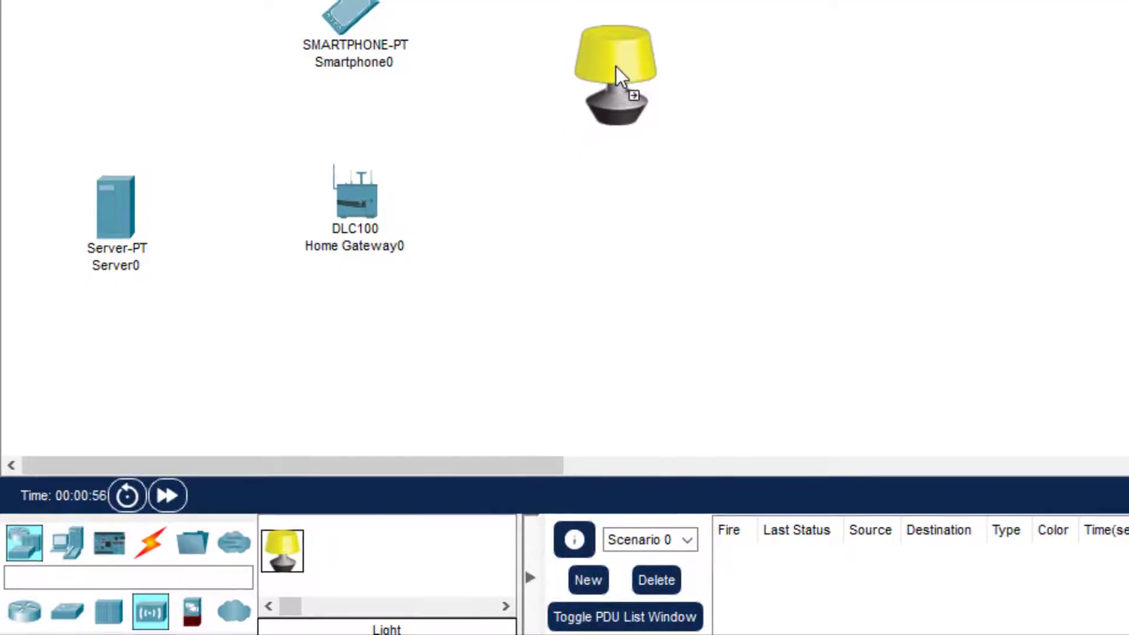
{"action": "left_click", "coordinate": [615, 66]}
Find the Webcam among the devices and place it below the light
{"action": "left_click", "coordinate": [76, 577]}
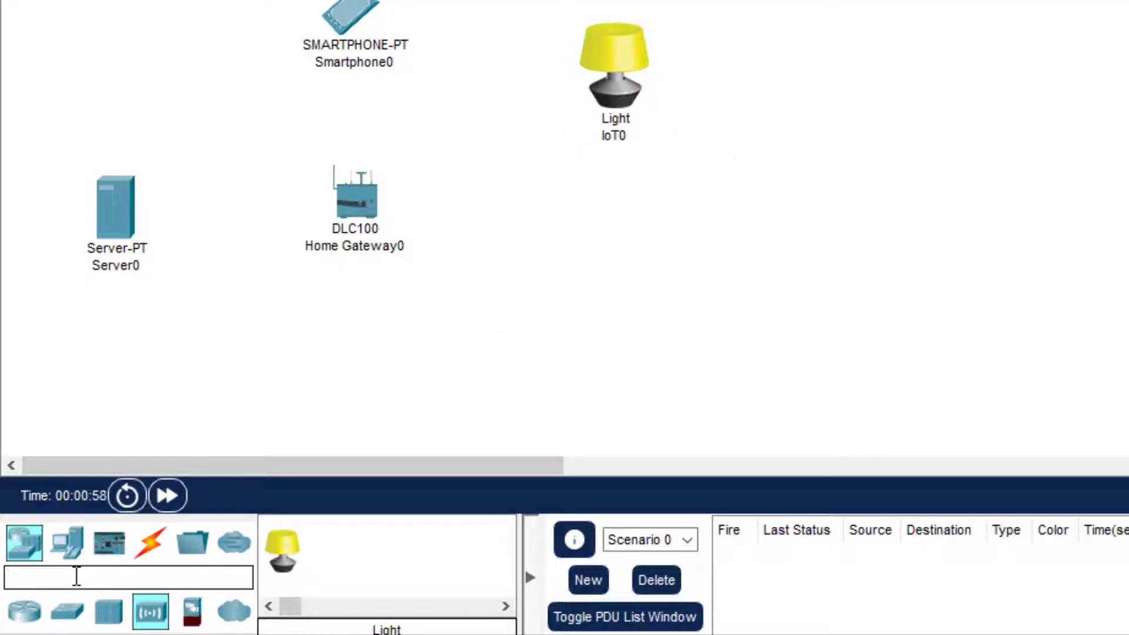
{"action": "type", "text": "web"}
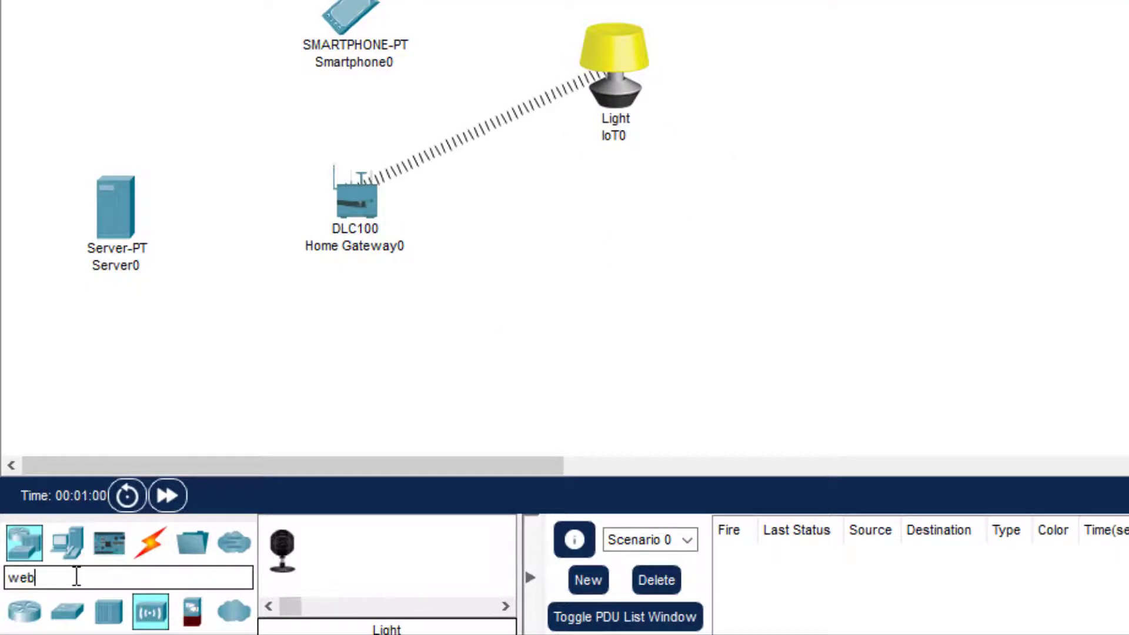
{"action": "left_click", "coordinate": [283, 550]}
{"action": "left_click", "coordinate": [635, 240]}
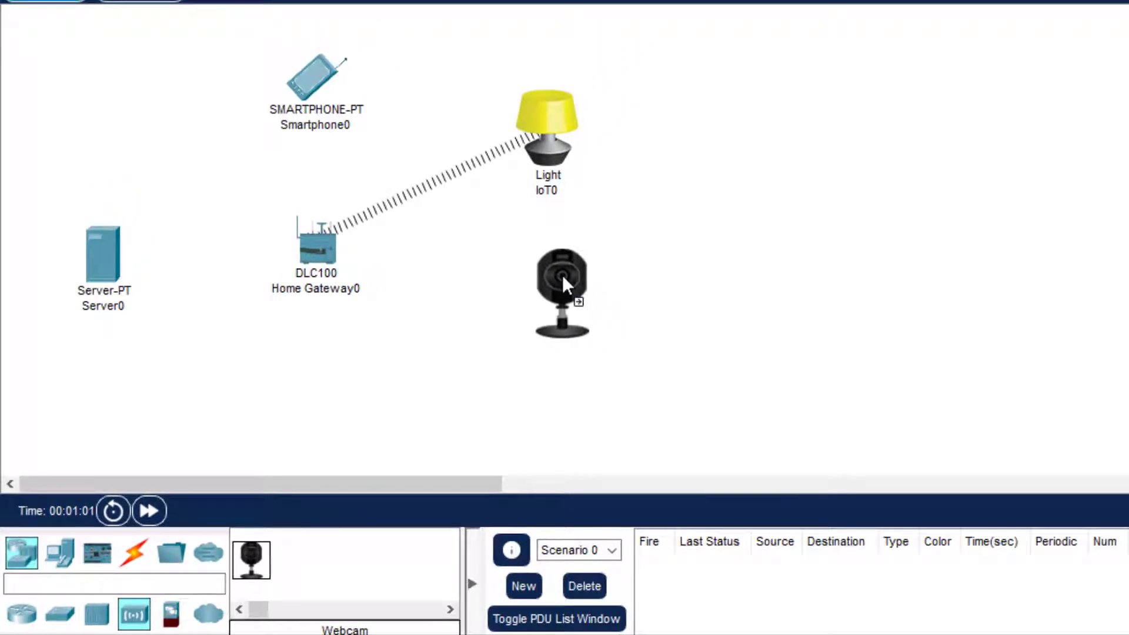
{"action": "left_click", "coordinate": [550, 267]}
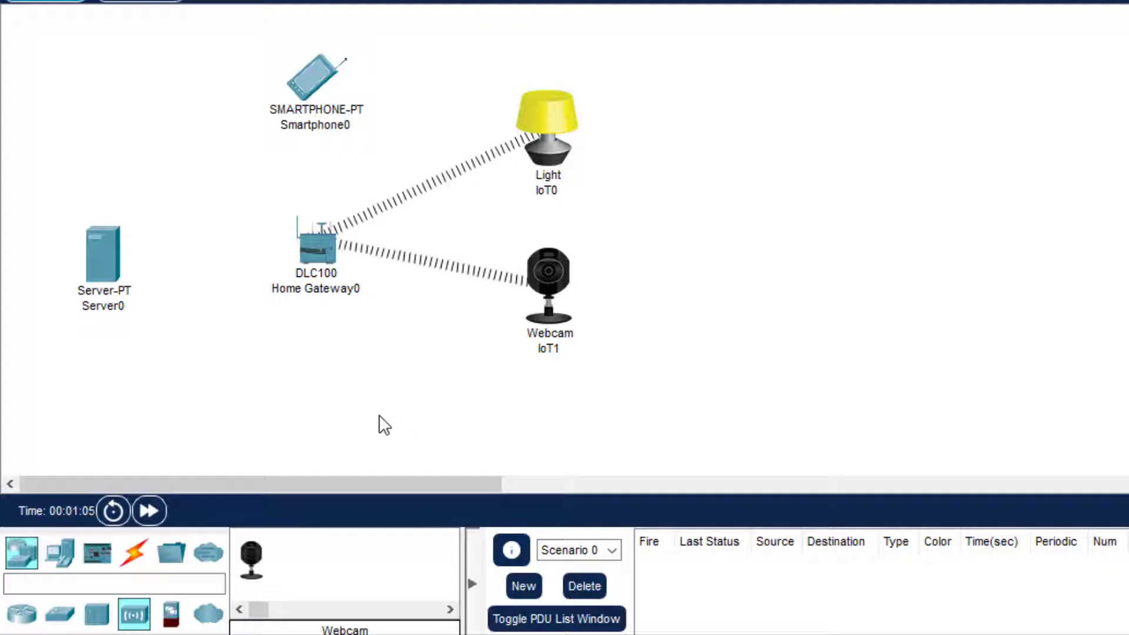
Find the Garage Door among the devices and place it below the webcam
{"action": "left_click", "coordinate": [83, 587]}
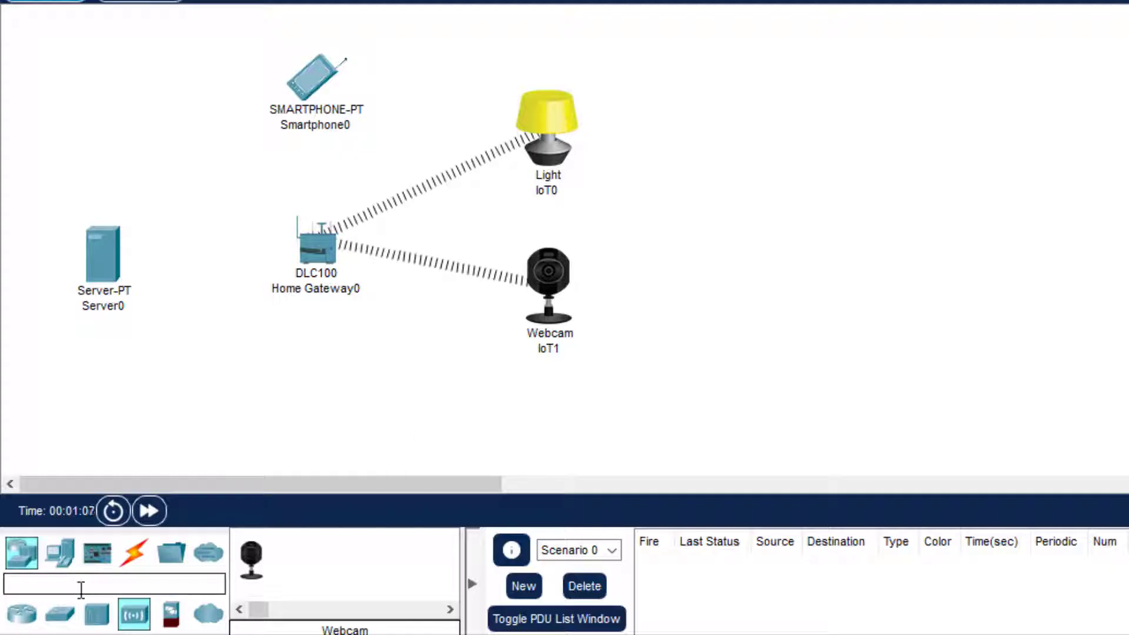
{"action": "type", "text": "gar"}
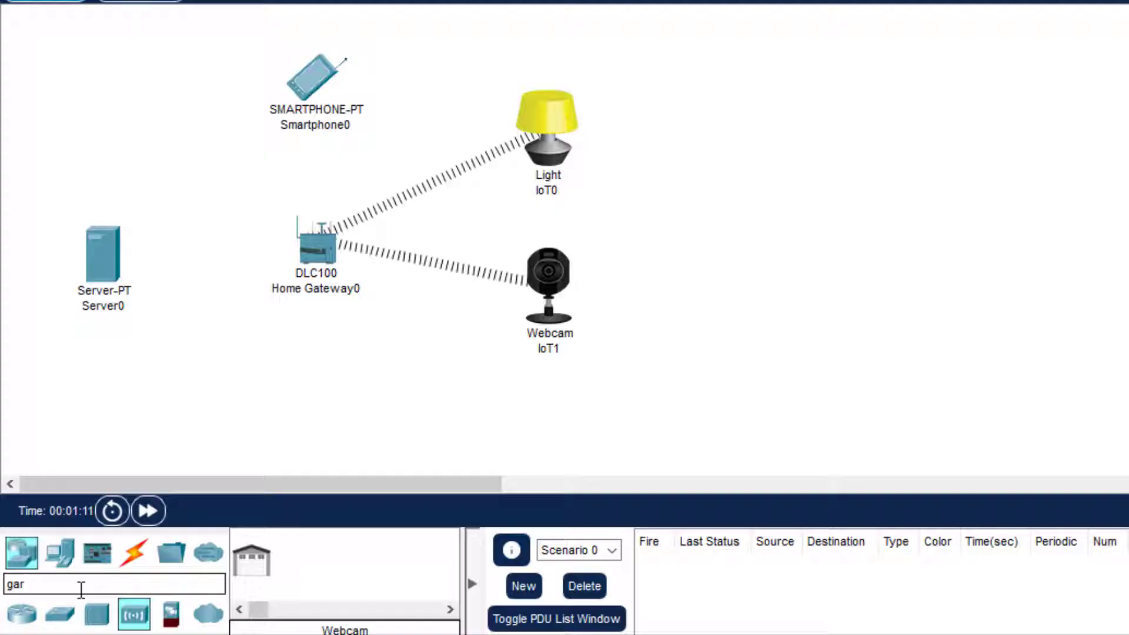
{"action": "left_click_drag", "start_coordinate": [251, 560], "coordinate": [431, 410]}
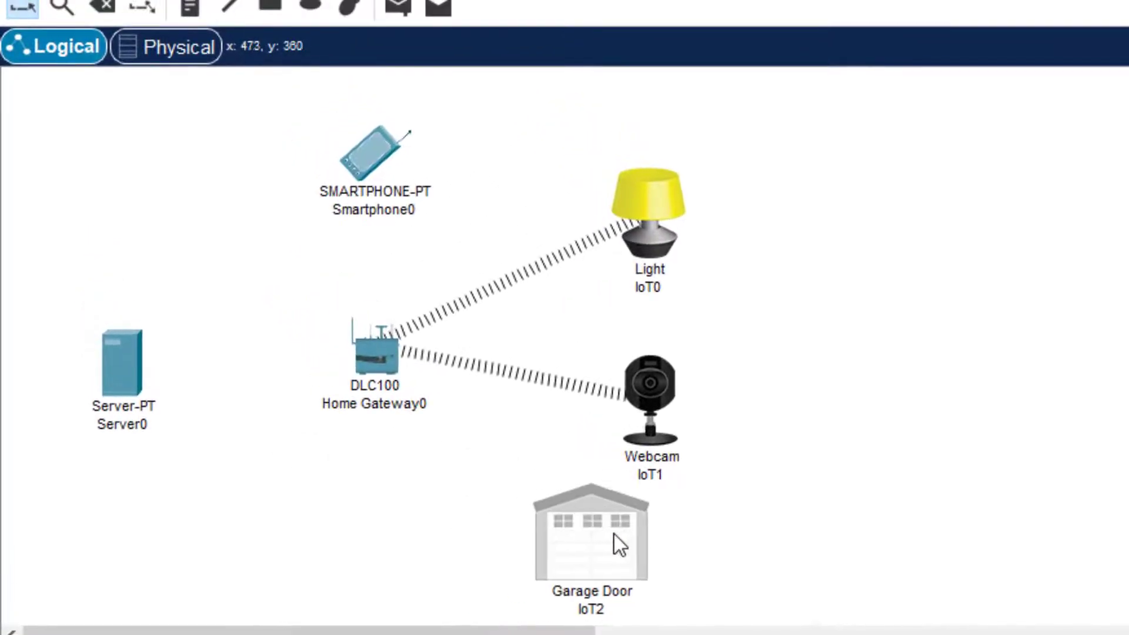
Rearrange the light, webcam, garage door and smartphone to space them more evenly around the home gateway
{"action": "left_click_drag", "start_coordinate": [652, 203], "coordinate": [642, 179]}
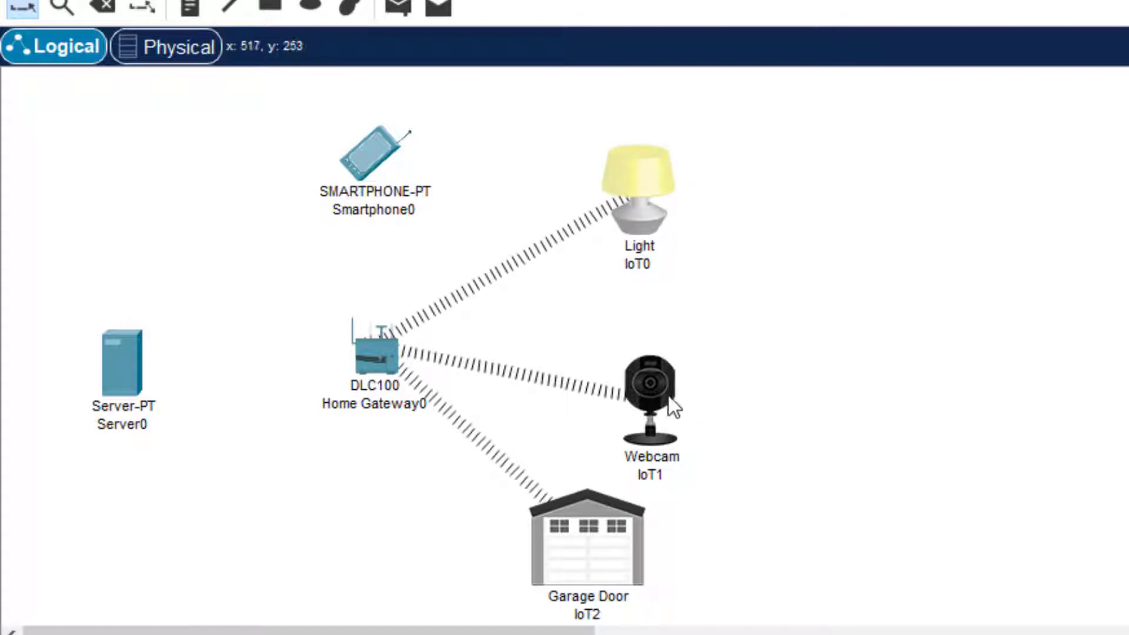
{"action": "left_click_drag", "start_coordinate": [673, 406], "coordinate": [669, 358]}
{"action": "left_click_drag", "start_coordinate": [622, 513], "coordinate": [646, 511]}
{"action": "left_click", "coordinate": [780, 422]}
{"action": "left_click", "coordinate": [349, 161]}
{"action": "mouse_move", "coordinate": [369, 156]}
{"action": "left_mouse_down"}
{"action": "mouse_move", "coordinate": [366, 140]}
{"action": "mouse_move", "coordinate": [378, 145]}
{"action": "left_mouse_up"}
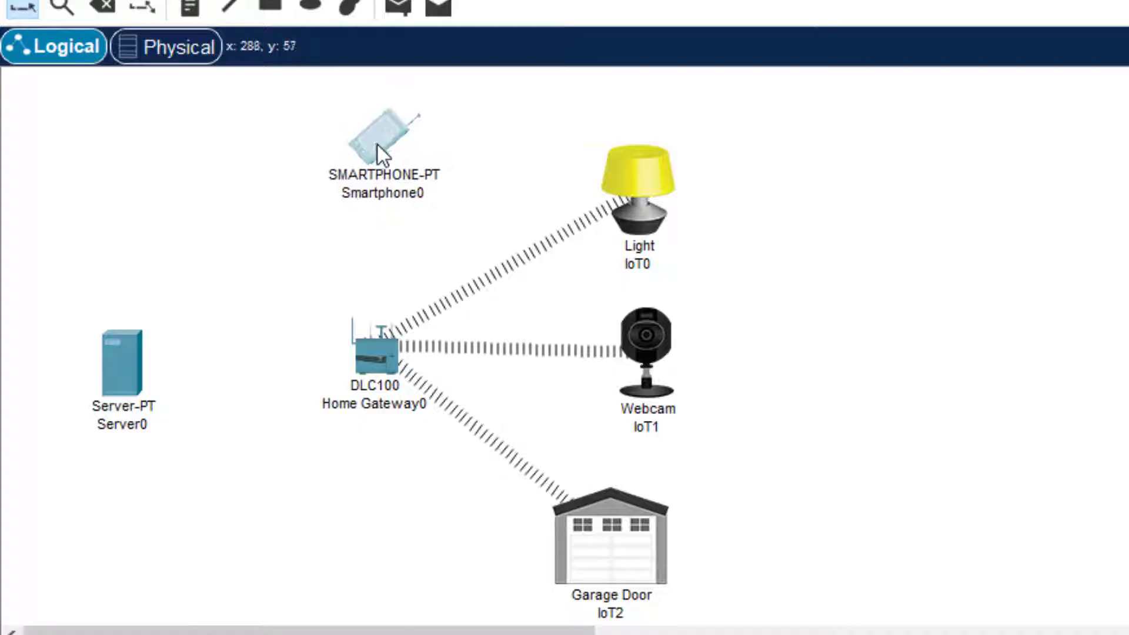
Look up the SSID in the home gateway's wireless configuration, select its text and close the device window
{"action": "left_click", "coordinate": [379, 346]}
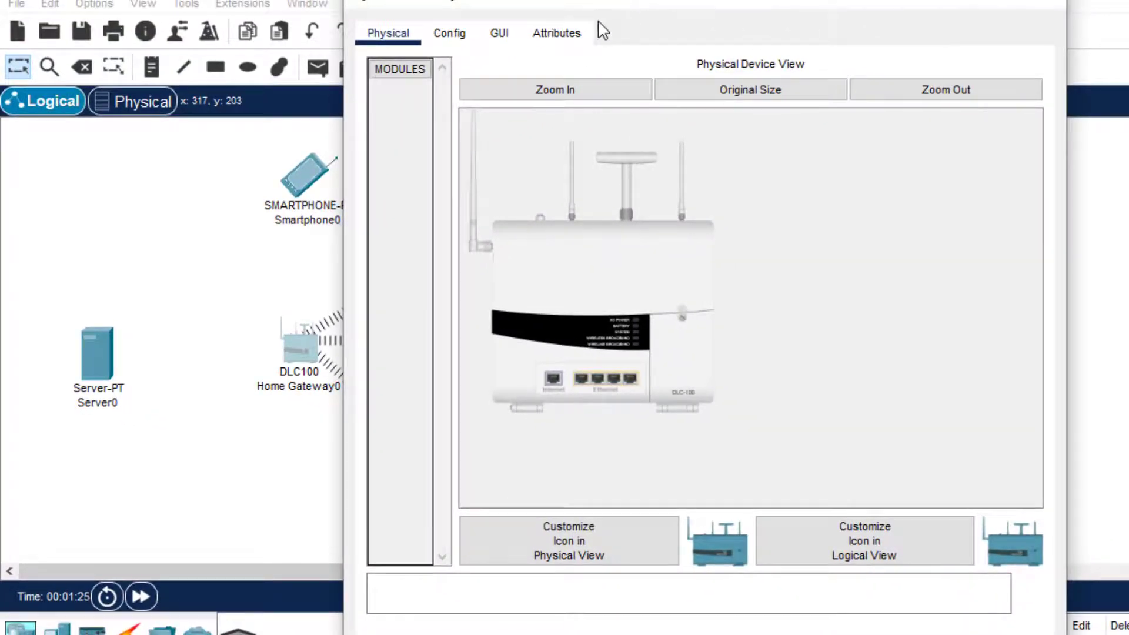
{"action": "left_click_drag", "start_coordinate": [672, 1], "coordinate": [535, 90]}
{"action": "left_click", "coordinate": [312, 155]}
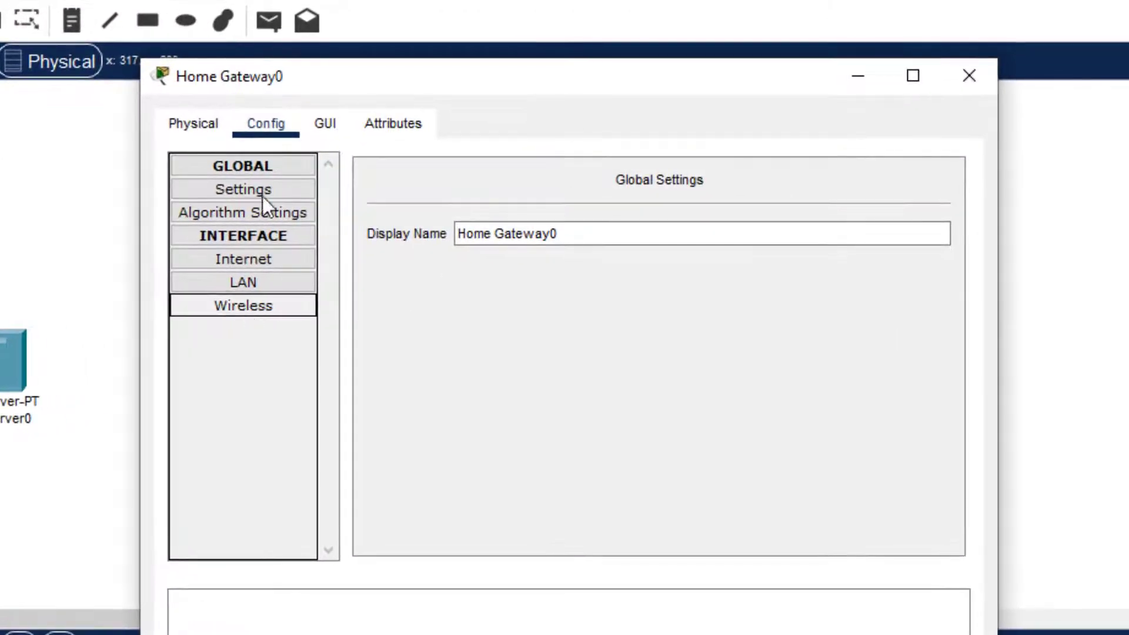
{"action": "left_click", "coordinate": [248, 307]}
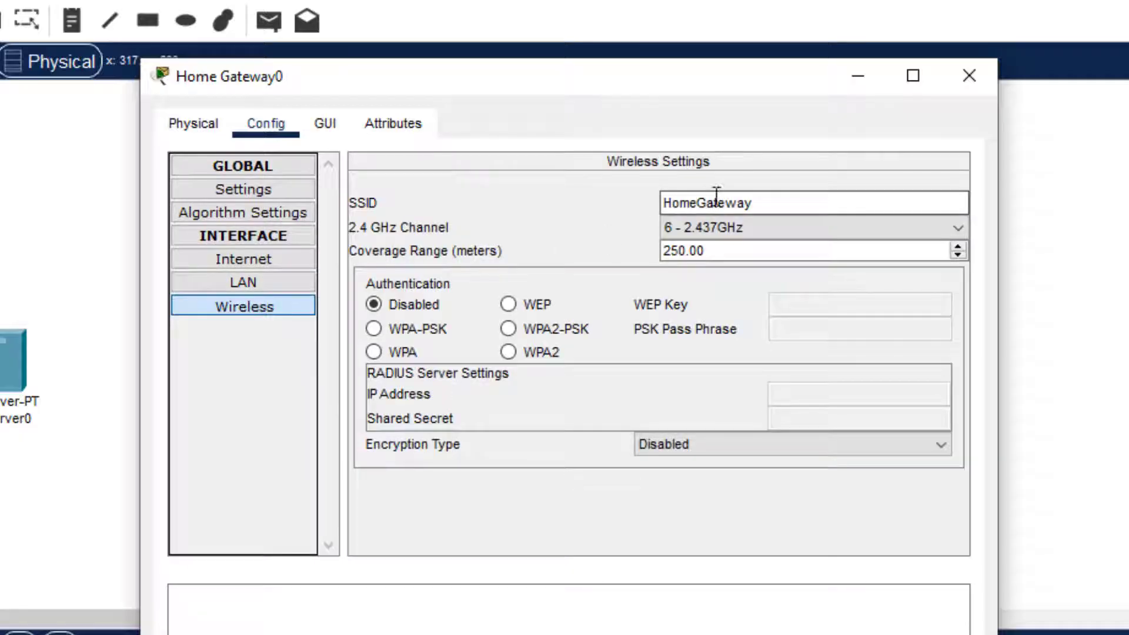
{"action": "left_click", "coordinate": [781, 202]}
{"action": "left_click_drag", "start_coordinate": [781, 202], "coordinate": [661, 203]}
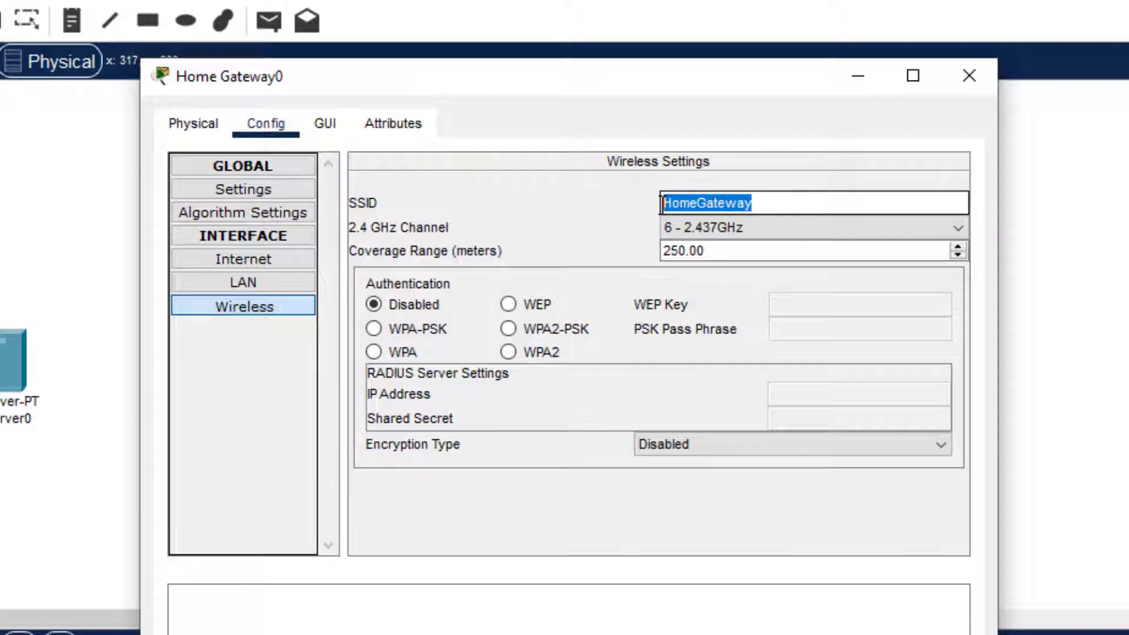
{"action": "left_click", "coordinate": [964, 76]}
Set the SSID of the smartphone's Wireless0 interface to HomeGateway and close its configuration
{"action": "left_click", "coordinate": [258, 161]}
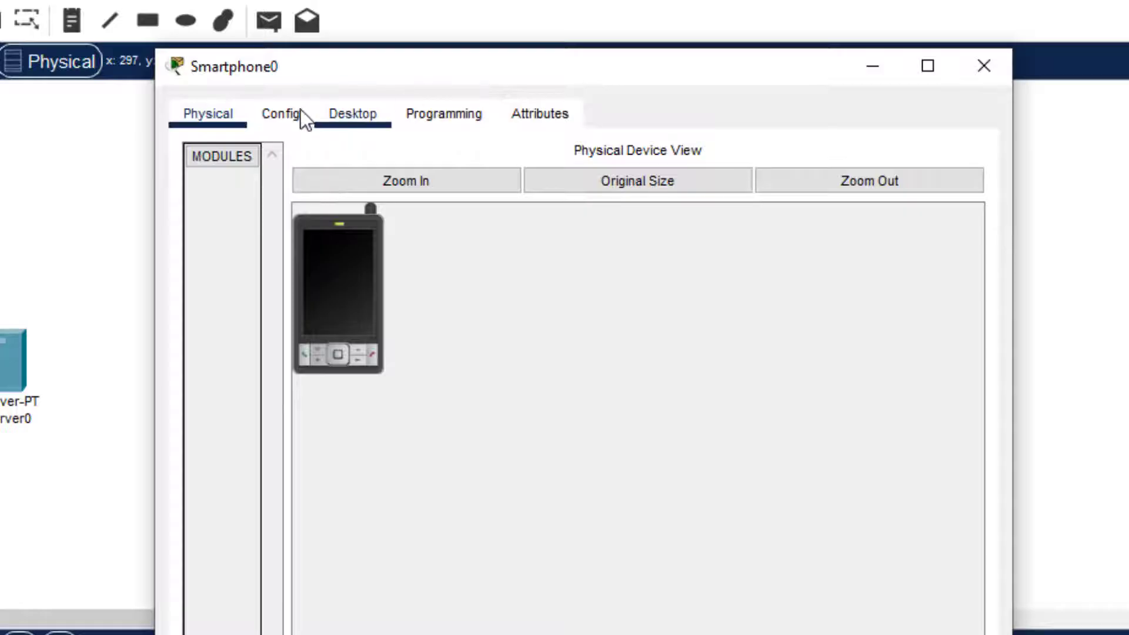
{"action": "left_click", "coordinate": [291, 113]}
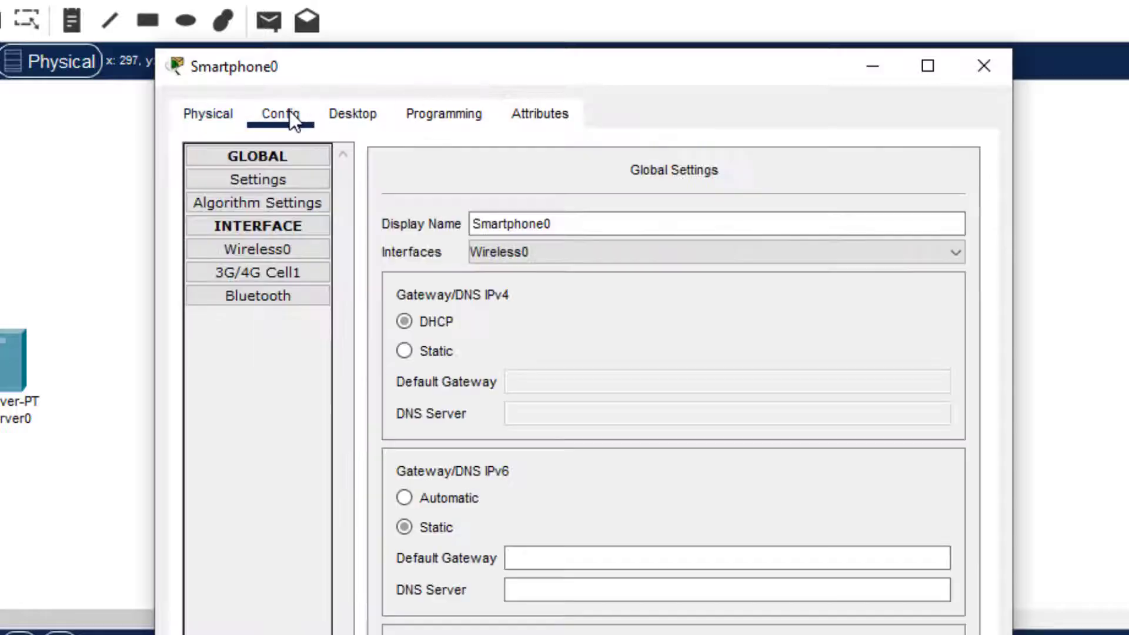
{"action": "left_click", "coordinate": [268, 248]}
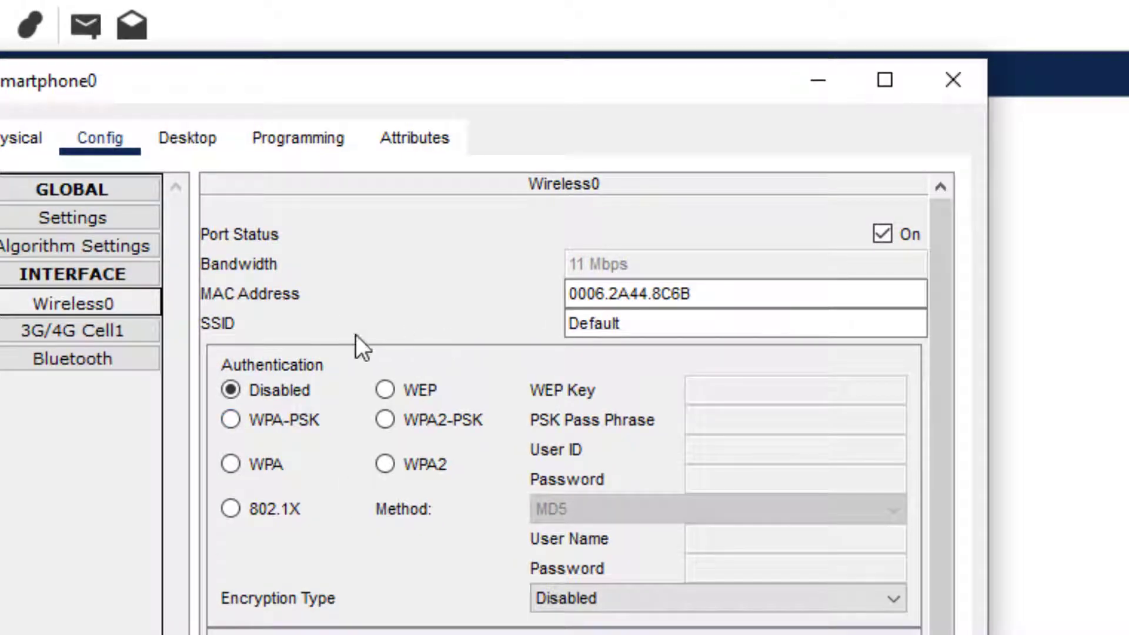
{"action": "left_click", "coordinate": [570, 323]}
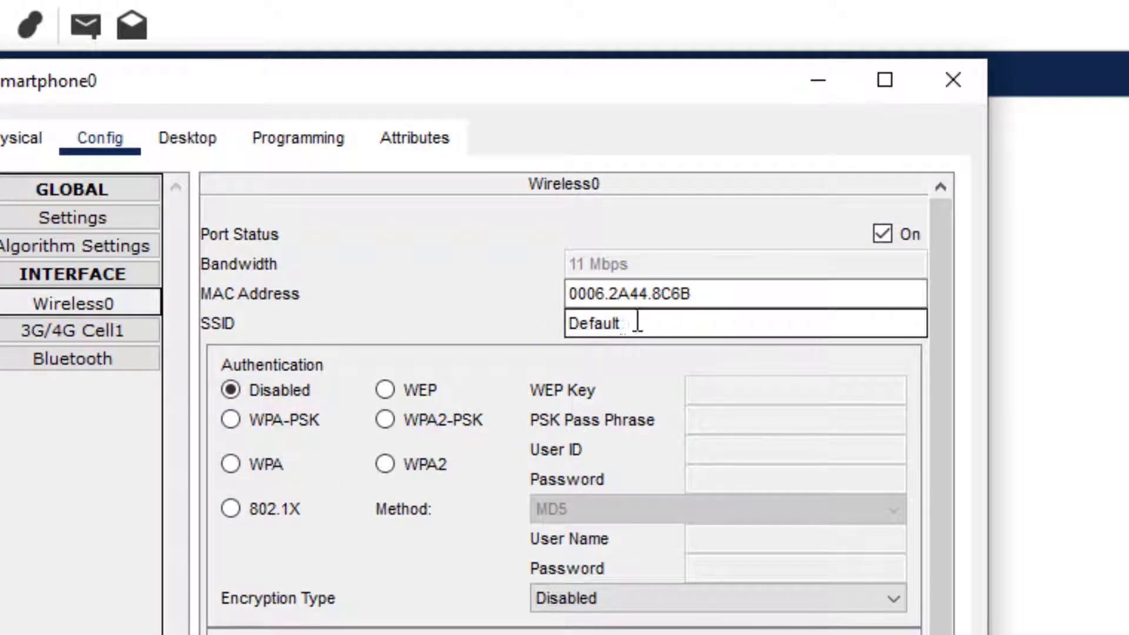
{"action": "left_click_drag", "start_coordinate": [619, 323], "coordinate": [544, 325]}
{"action": "type", "text": "HomeGateway"}
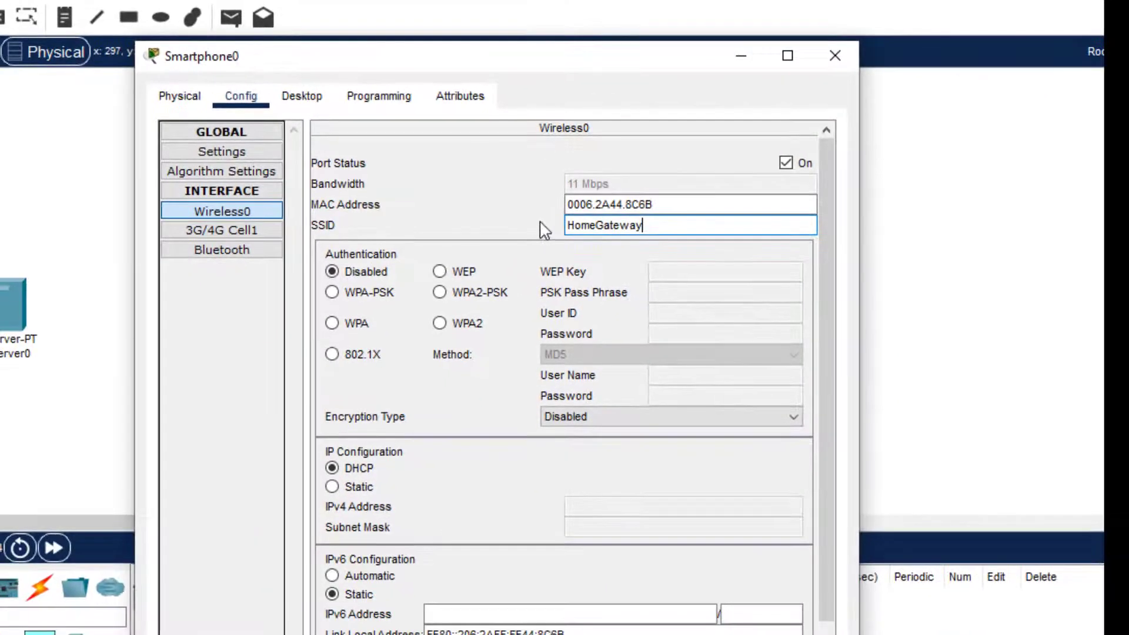
{"action": "left_click", "coordinate": [836, 55]}
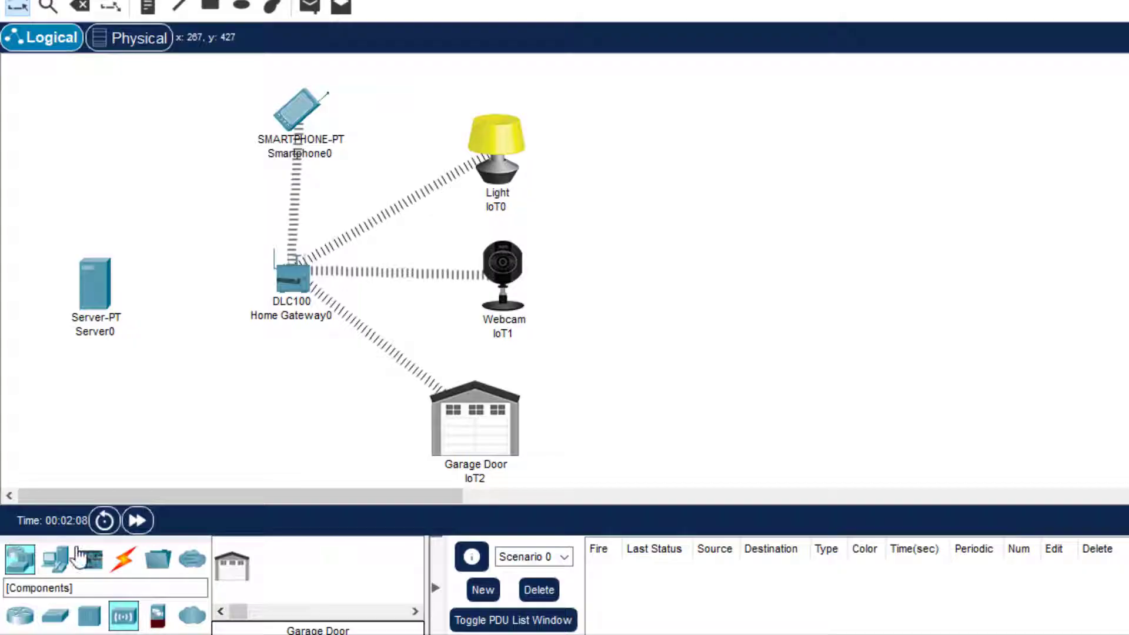
Connect the server's FastEthernet0 port to Ethernet 1 on the home gateway with a copper straight-through cable
{"action": "left_click", "coordinate": [77, 590]}
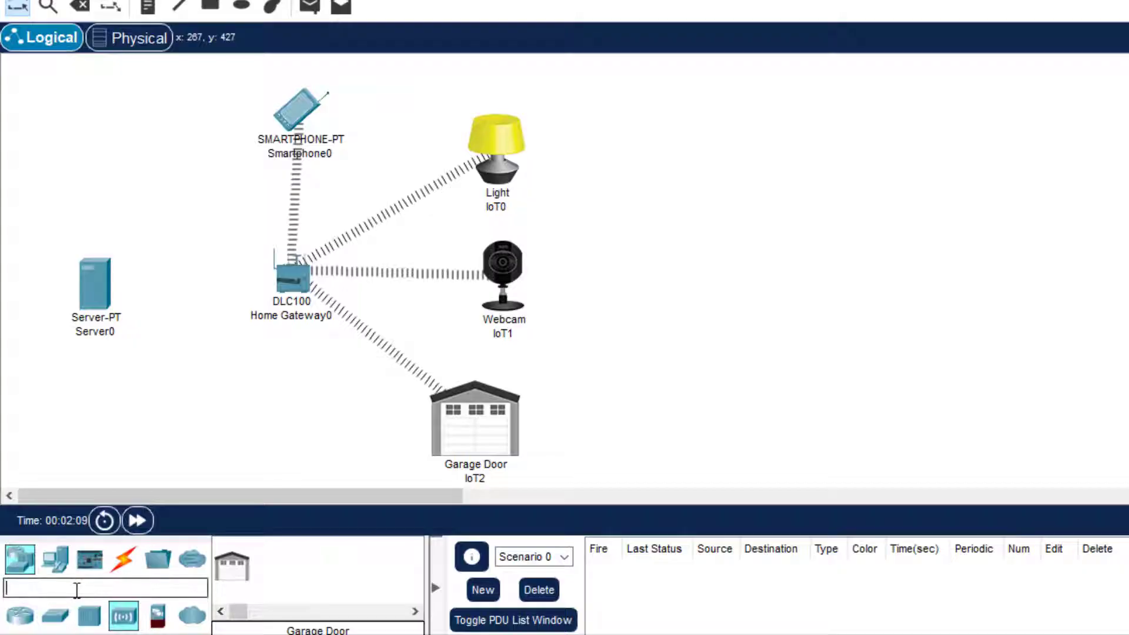
{"action": "left_click", "coordinate": [123, 566]}
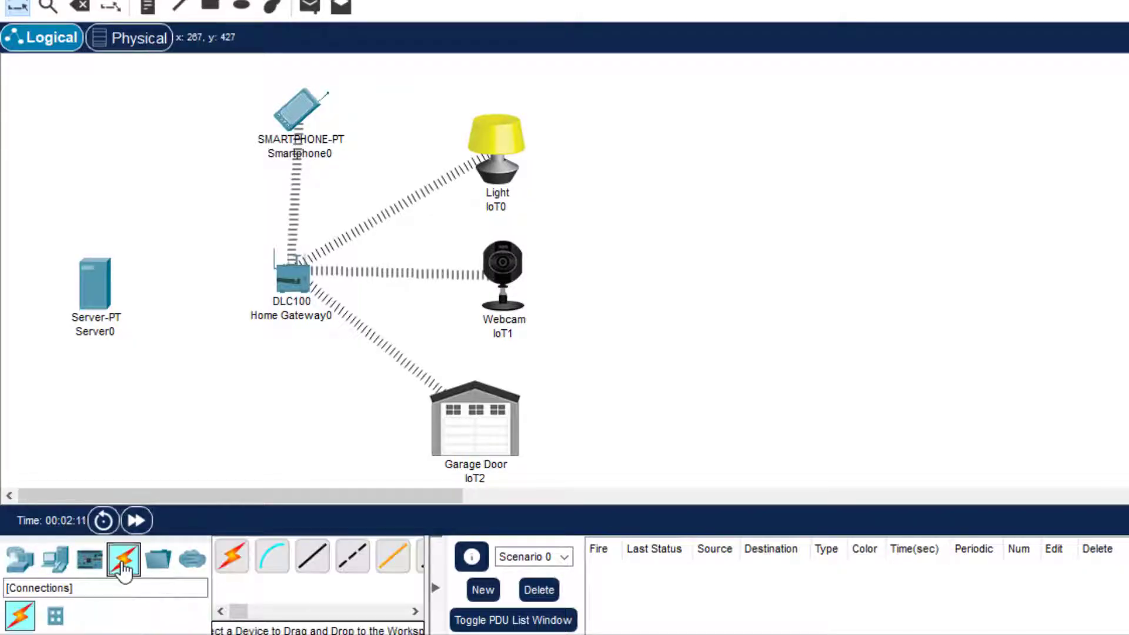
{"action": "left_click", "coordinate": [311, 559]}
{"action": "left_click", "coordinate": [95, 297]}
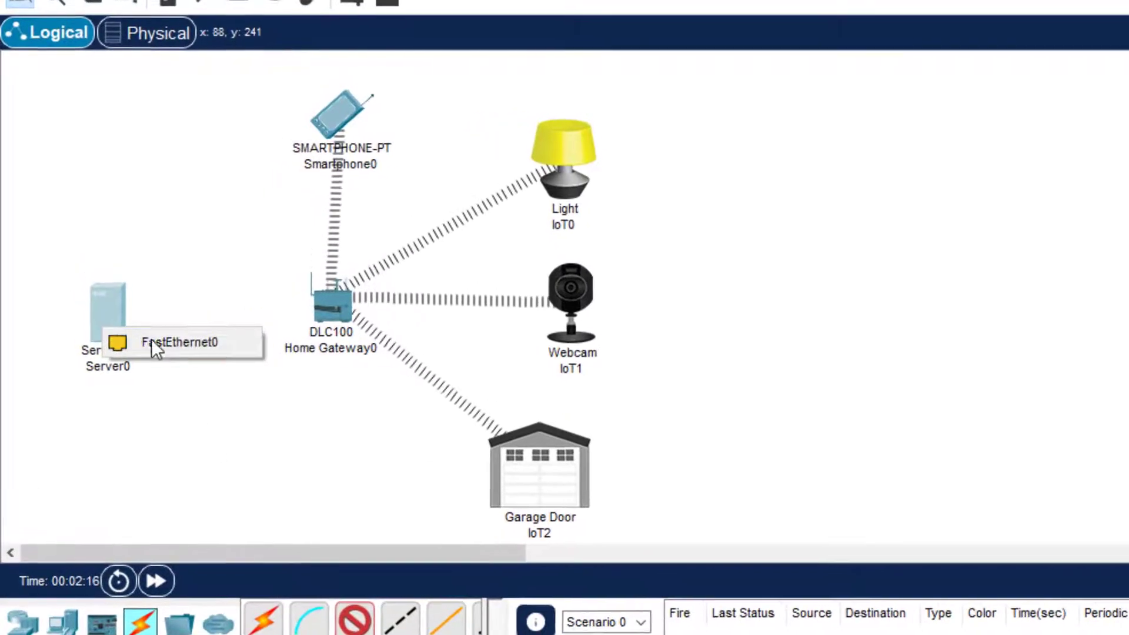
{"action": "left_click", "coordinate": [156, 347]}
{"action": "left_click", "coordinate": [330, 312]}
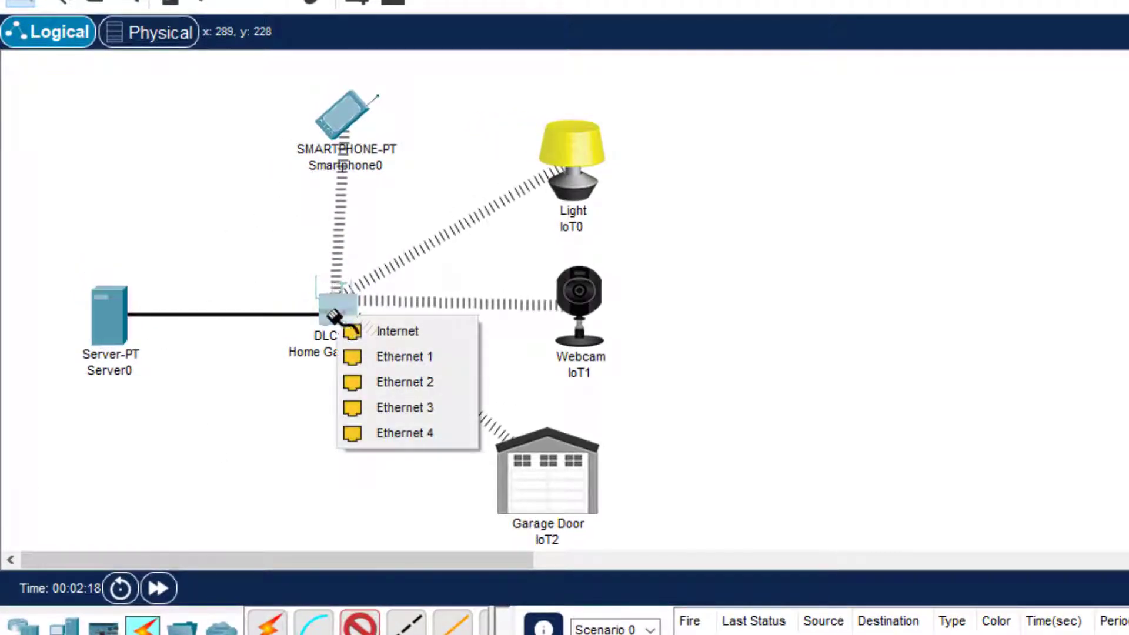
{"action": "left_click", "coordinate": [387, 354]}
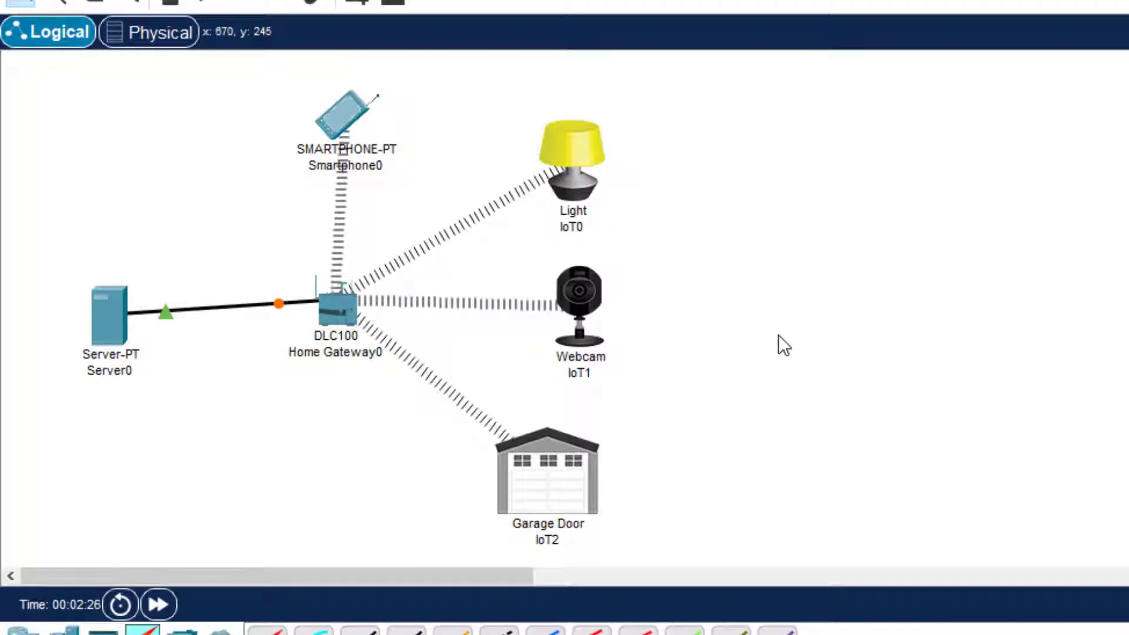
Move the garage door, webcam and light farther away from the home gateway, keeping them stacked in a column
{"action": "left_click_drag", "start_coordinate": [586, 468], "coordinate": [735, 474]}
{"action": "left_click_drag", "start_coordinate": [594, 312], "coordinate": [730, 287]}
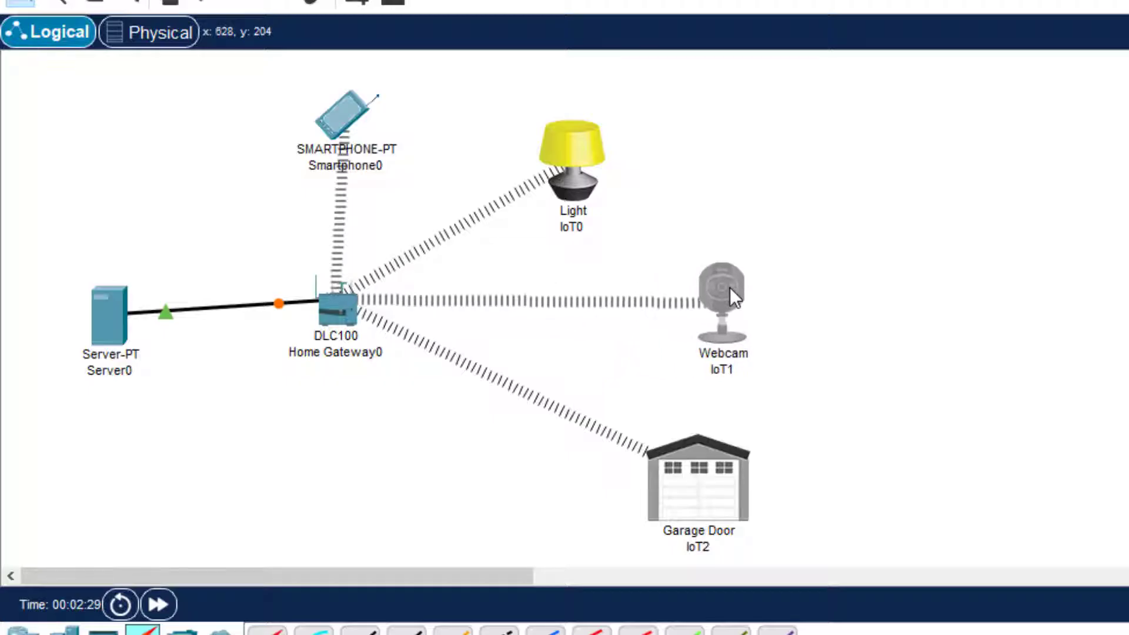
{"action": "left_click_drag", "start_coordinate": [592, 147], "coordinate": [740, 133]}
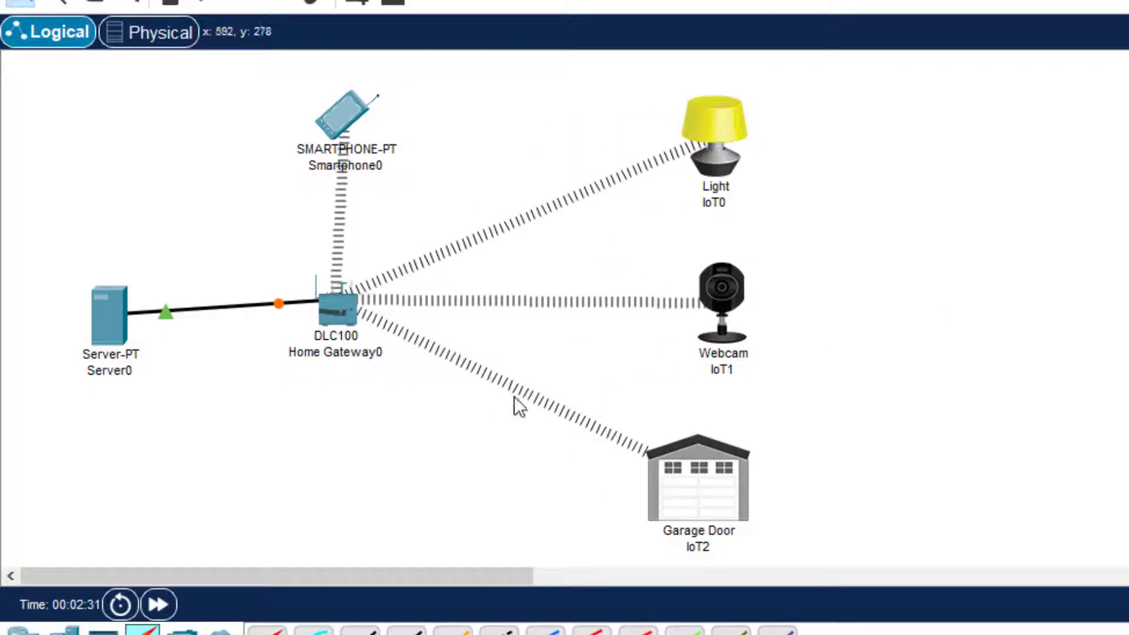
Give the server the static IPv4 address 192.168.1.1 with subnet mask 255.255.255.0 and close its window
{"action": "left_click", "coordinate": [113, 305]}
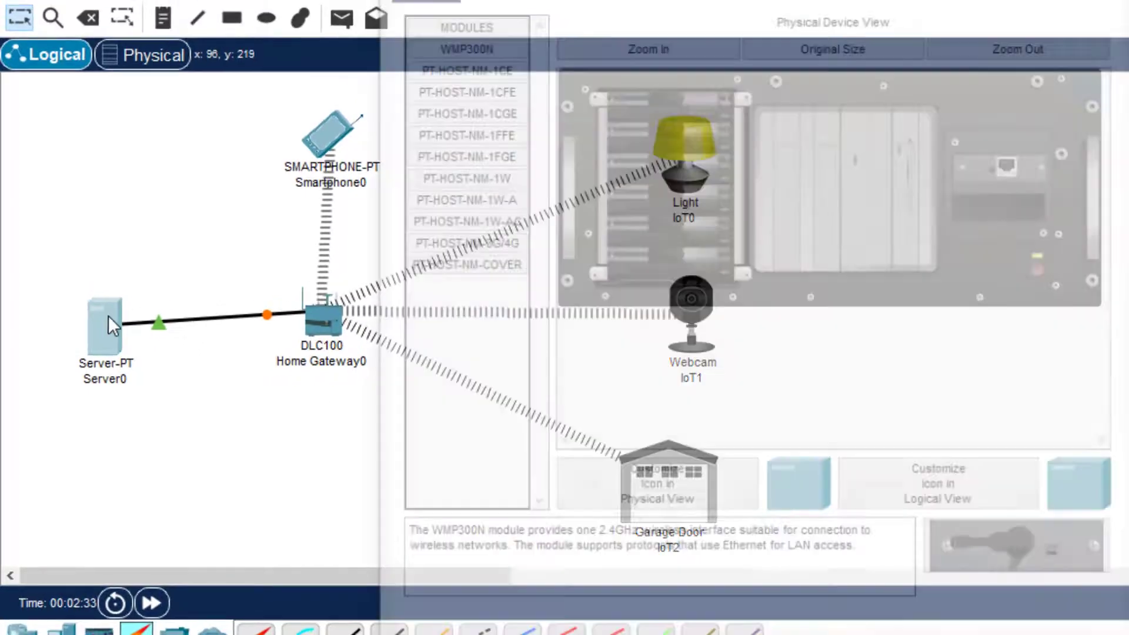
{"action": "left_click", "coordinate": [652, 0]}
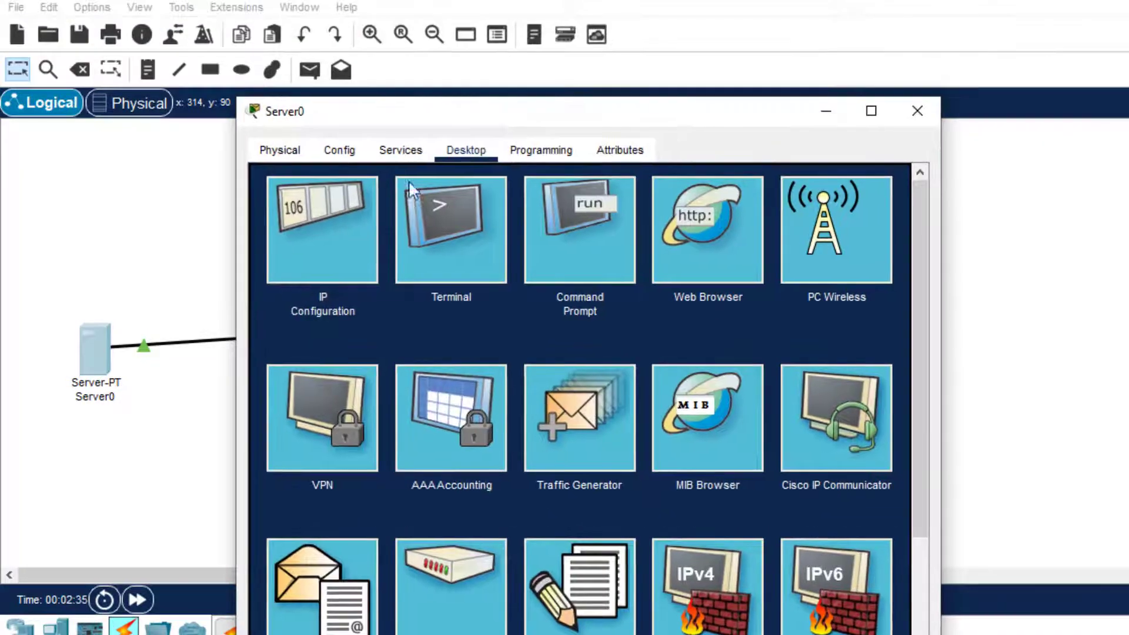
{"action": "left_click", "coordinate": [421, 116]}
{"action": "left_click", "coordinate": [615, 153]}
{"action": "type", "text": "192.168.1.1"}
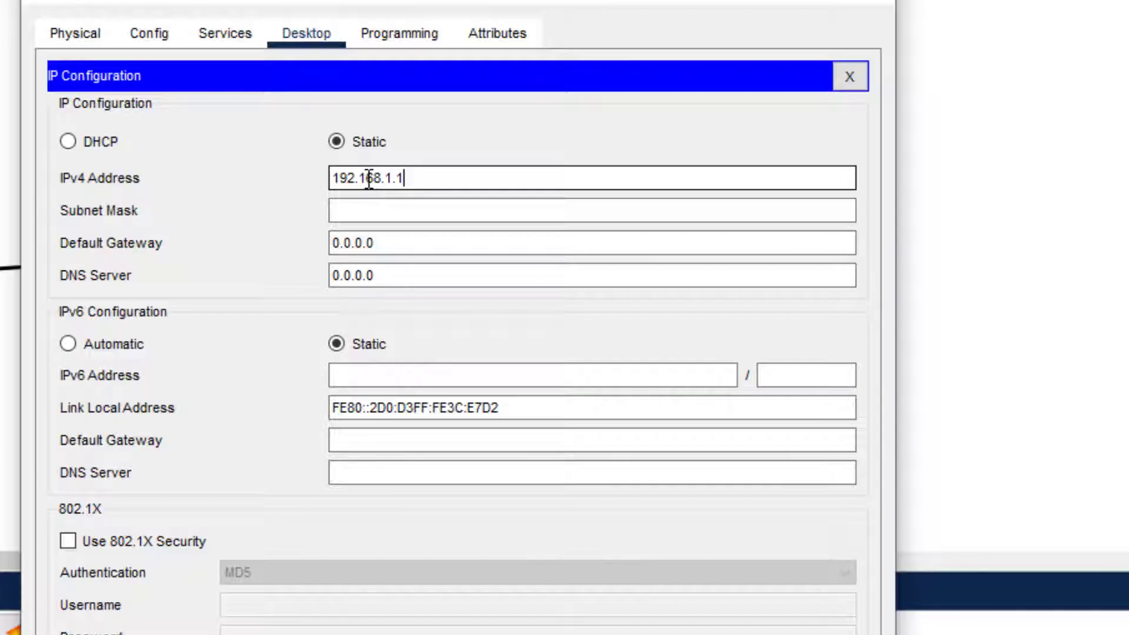
{"action": "left_click", "coordinate": [433, 206]}
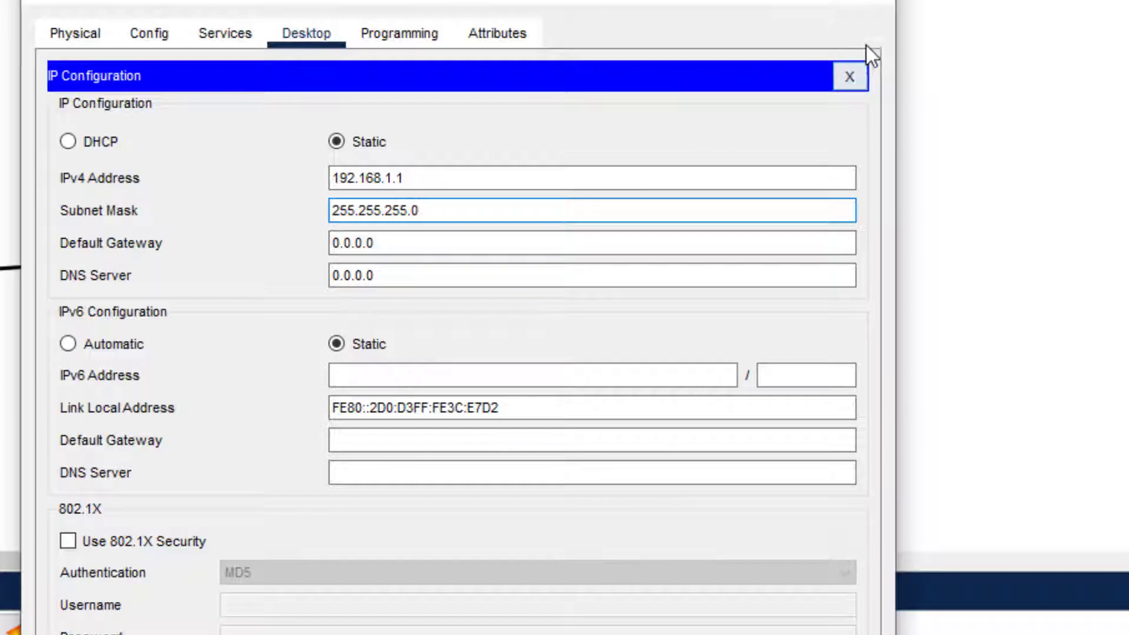
{"action": "left_click", "coordinate": [875, 5]}
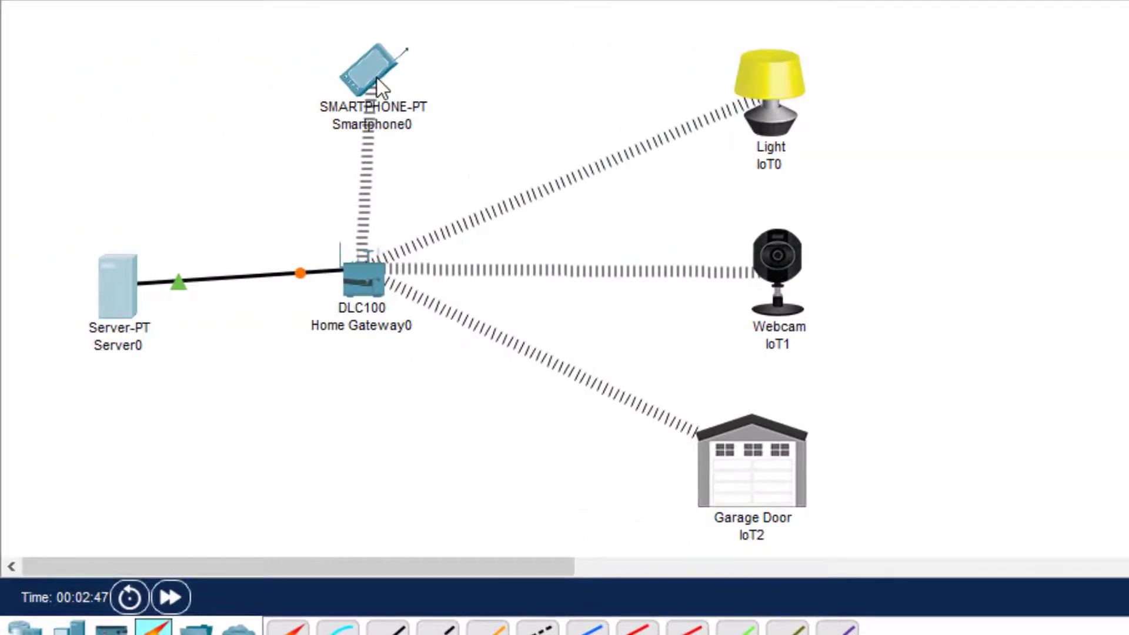
Switch the smartphone's Wireless0 to static IPv4 addressing with address 192.168.1.2 and subnet mask 255.255.255.0, and close its window
{"action": "left_click", "coordinate": [377, 78]}
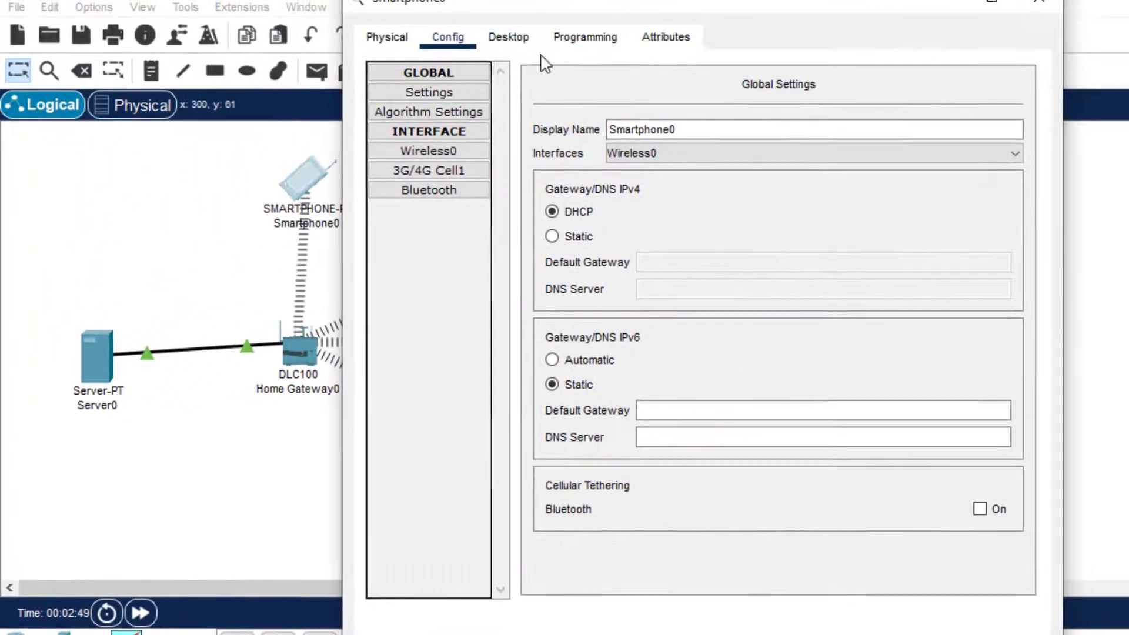
{"action": "left_click", "coordinate": [509, 37]}
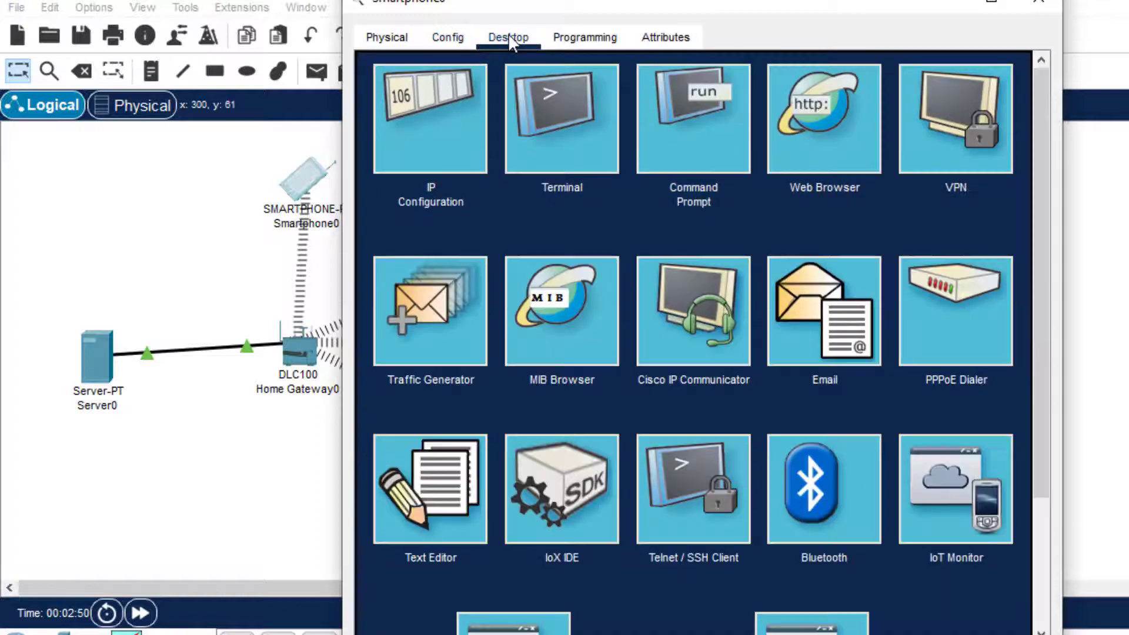
{"action": "left_click", "coordinate": [405, 119]}
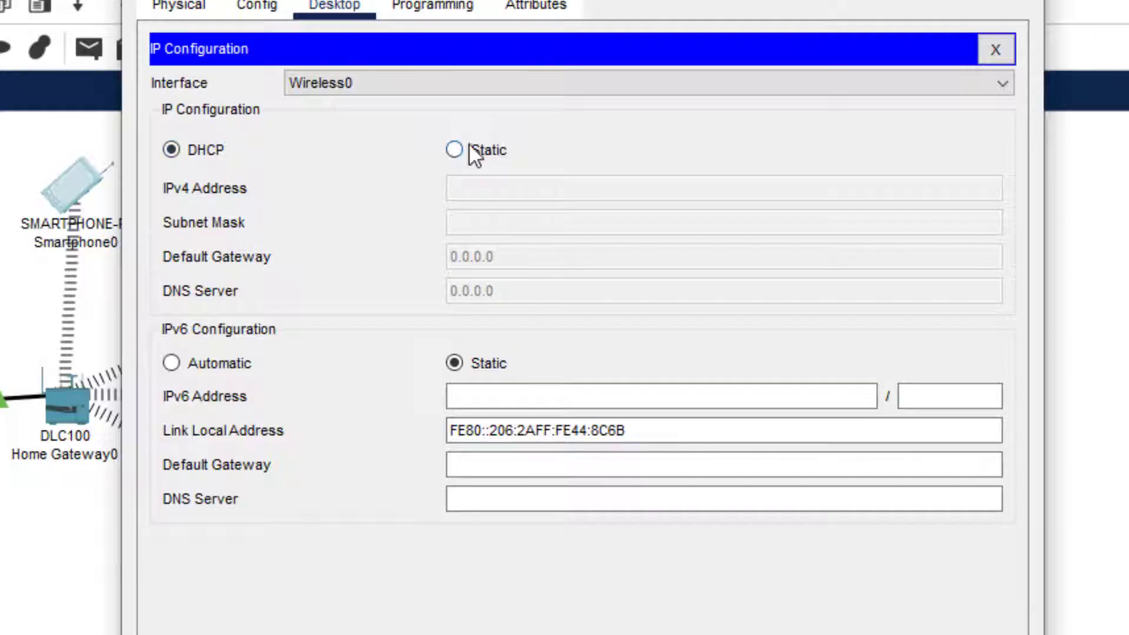
{"action": "left_click", "coordinate": [457, 151]}
{"action": "left_click", "coordinate": [481, 187]}
{"action": "type", "text": "192.168.1."}
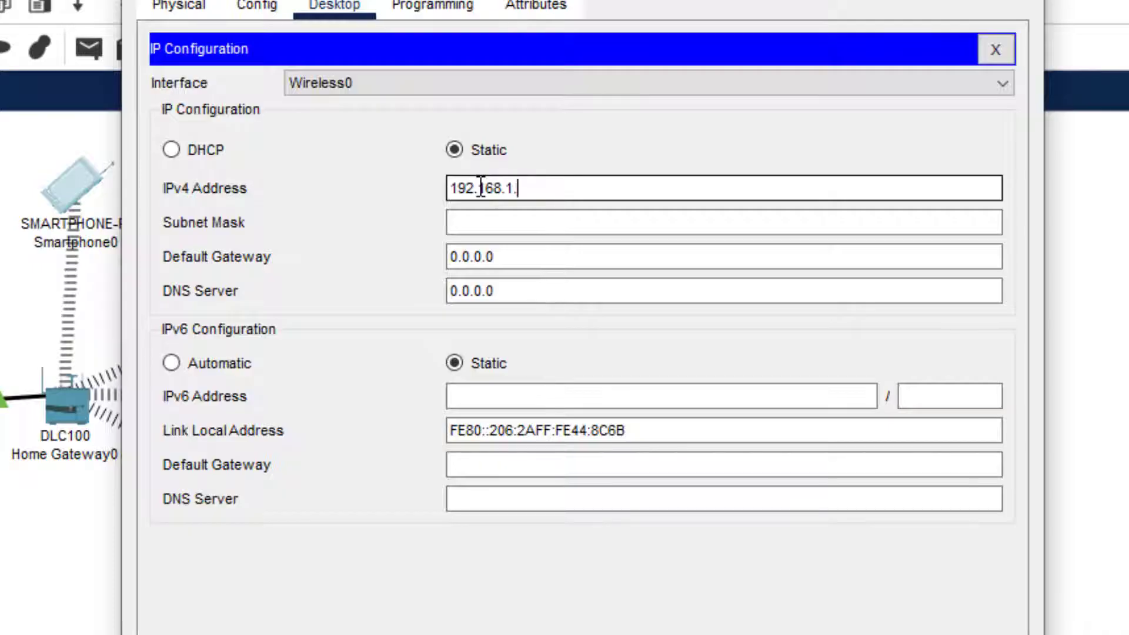
{"action": "type", "text": "2"}
{"action": "left_click", "coordinate": [502, 213]}
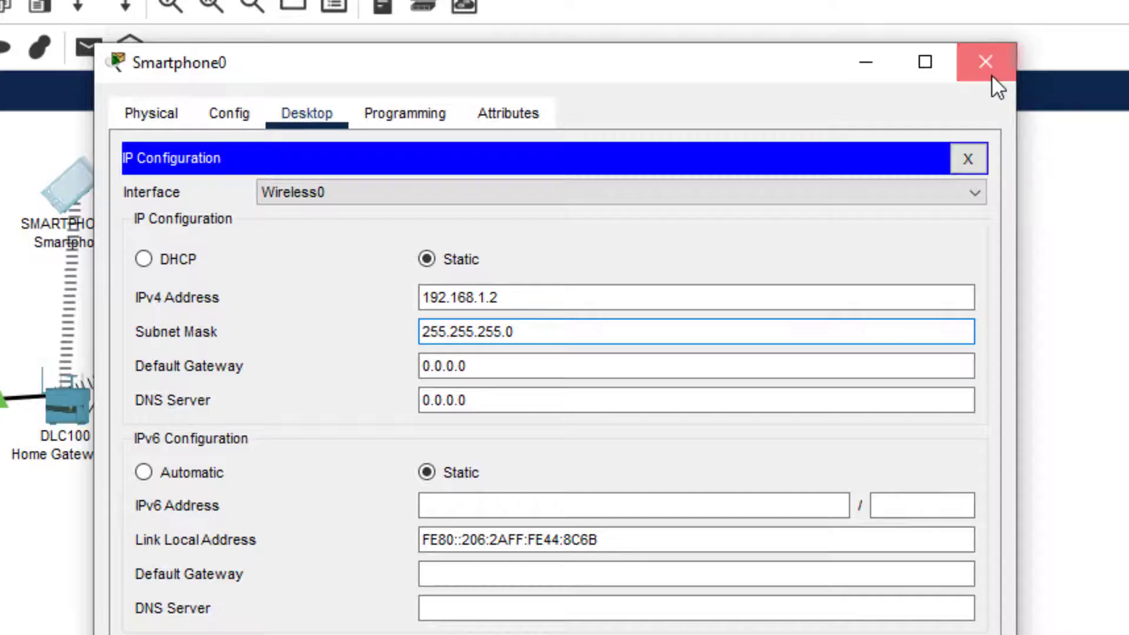
{"action": "left_click", "coordinate": [992, 71]}
Set the light's Wireless0 interface to static IPv4 address 192.168.1.3, fill in its subnet mask and close its window
{"action": "left_click", "coordinate": [509, 196]}
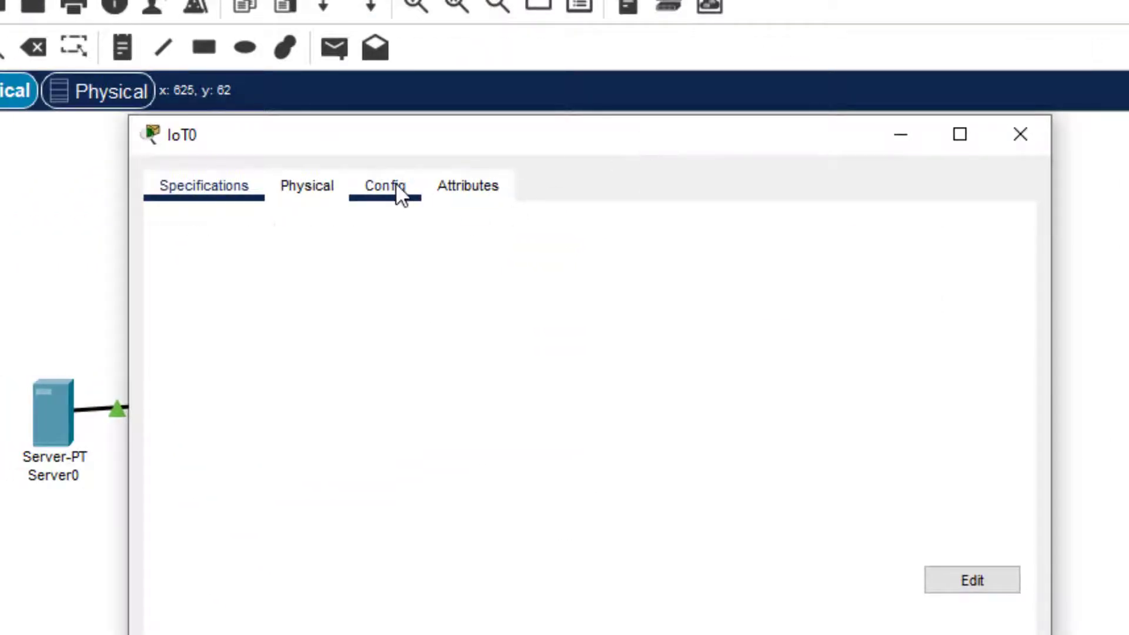
{"action": "left_click", "coordinate": [397, 186]}
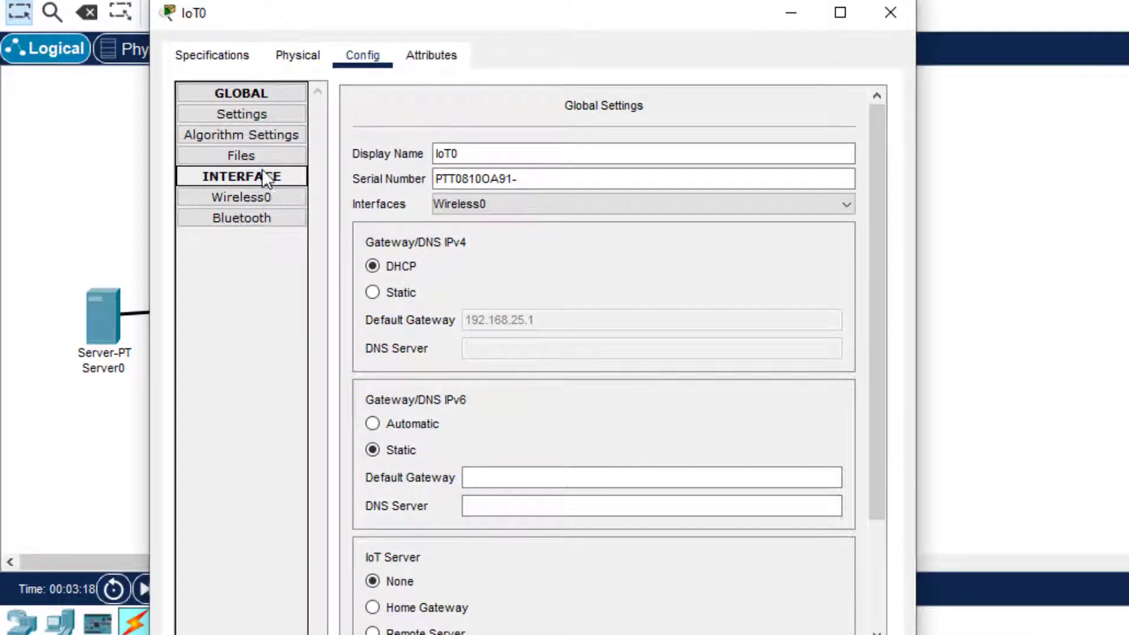
{"action": "left_click", "coordinate": [259, 200]}
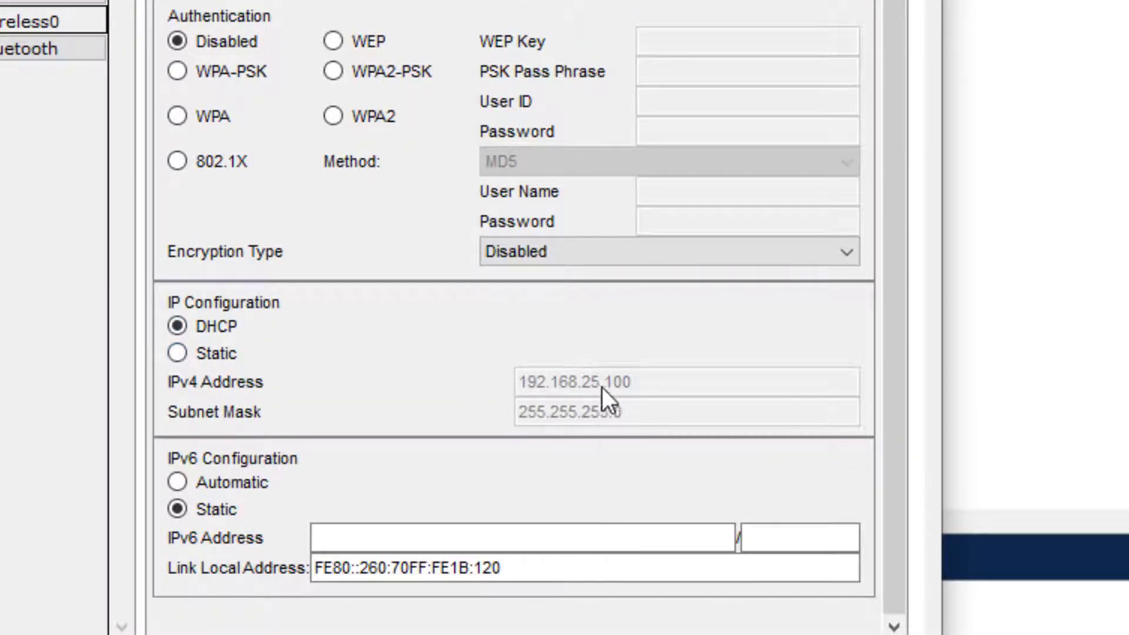
{"action": "left_click", "coordinate": [571, 384]}
{"action": "type", "text": "192.168"}
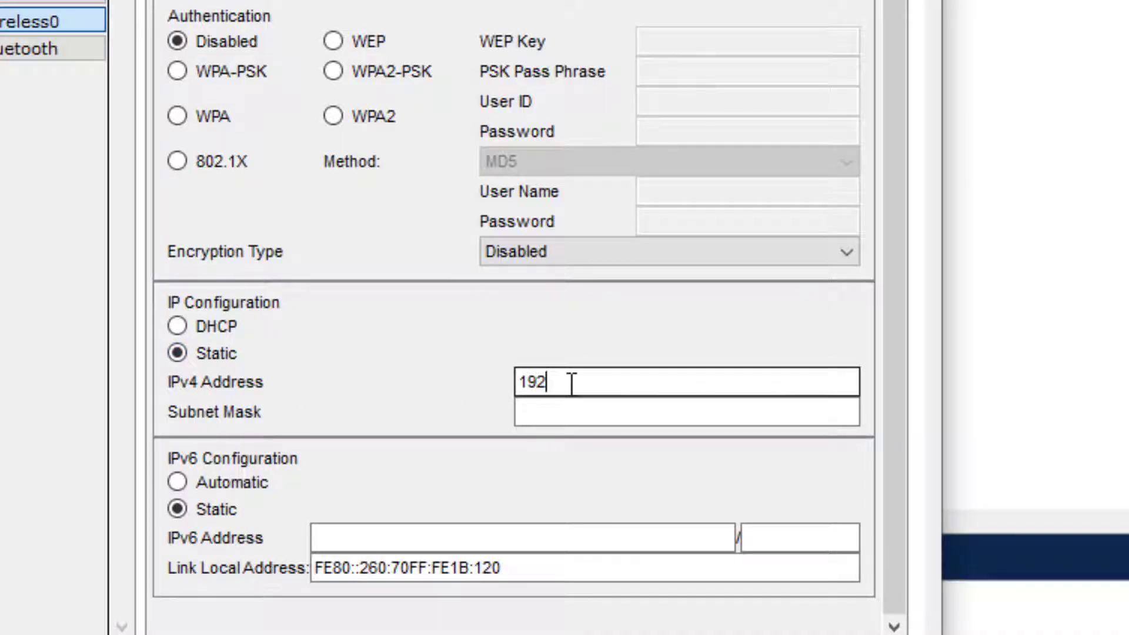
{"action": "type", "text": ".1.3"}
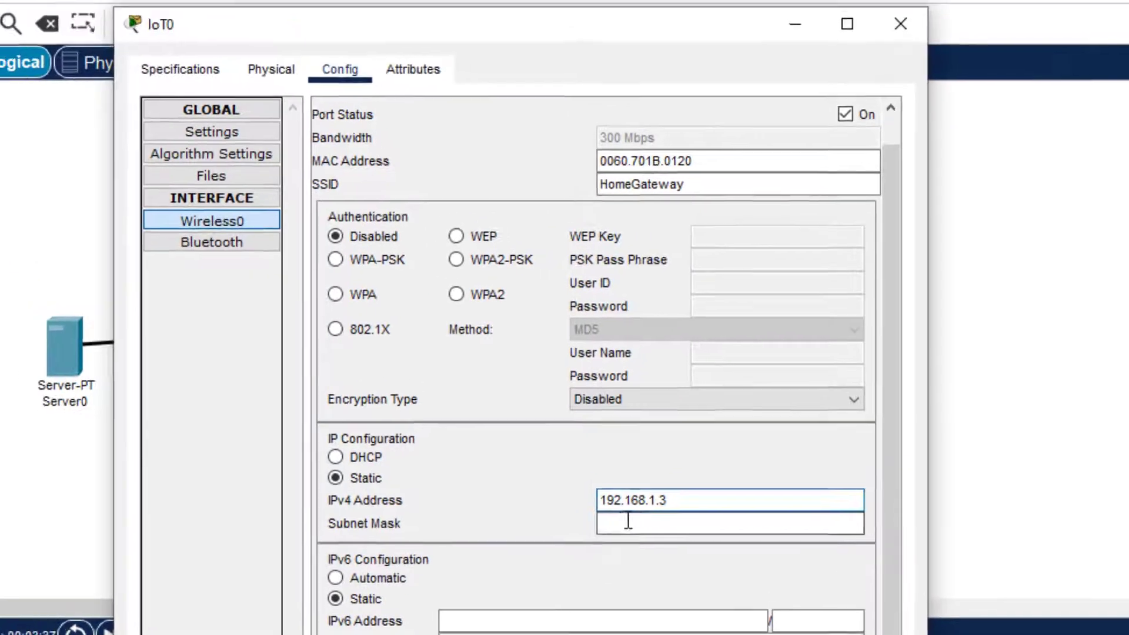
{"action": "left_click", "coordinate": [628, 520]}
{"action": "left_click", "coordinate": [900, 24]}
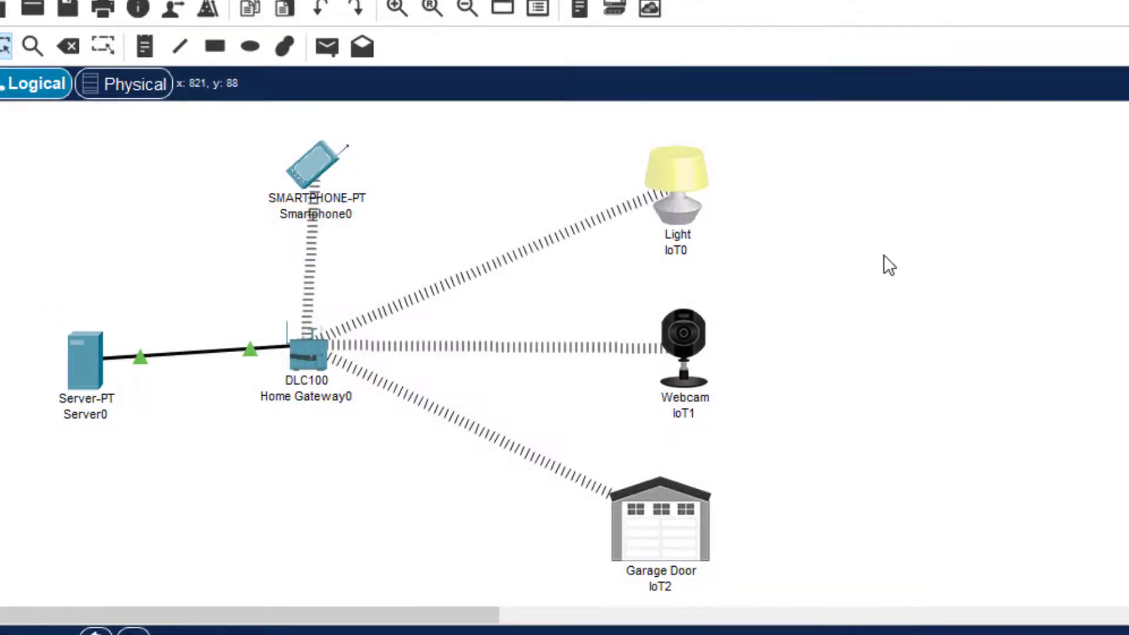
Set the webcam's Wireless0 interface to static IPv4 address 192.168.1.4 with subnet mask 255.255.255.0 and close its window
{"action": "left_click", "coordinate": [690, 340]}
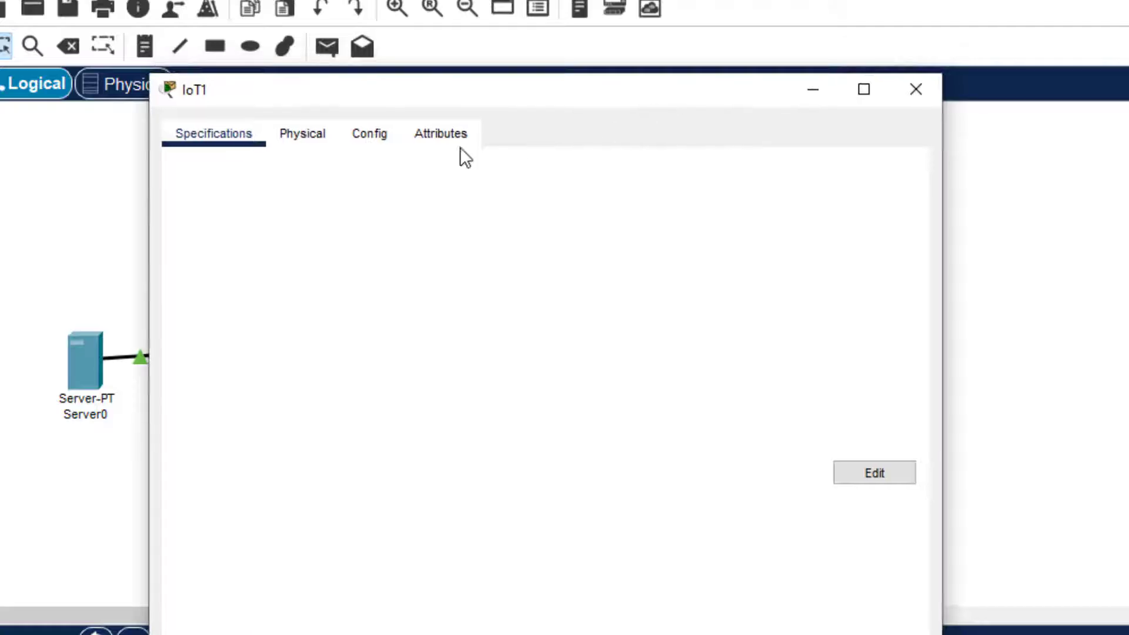
{"action": "left_click", "coordinate": [363, 135]}
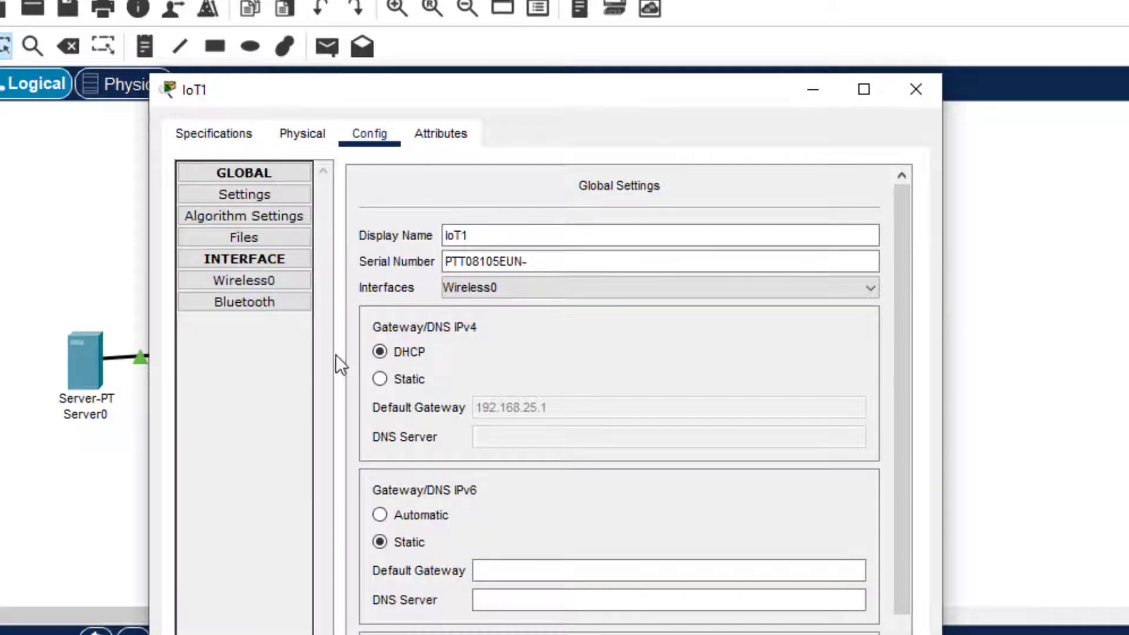
{"action": "left_click", "coordinate": [274, 280]}
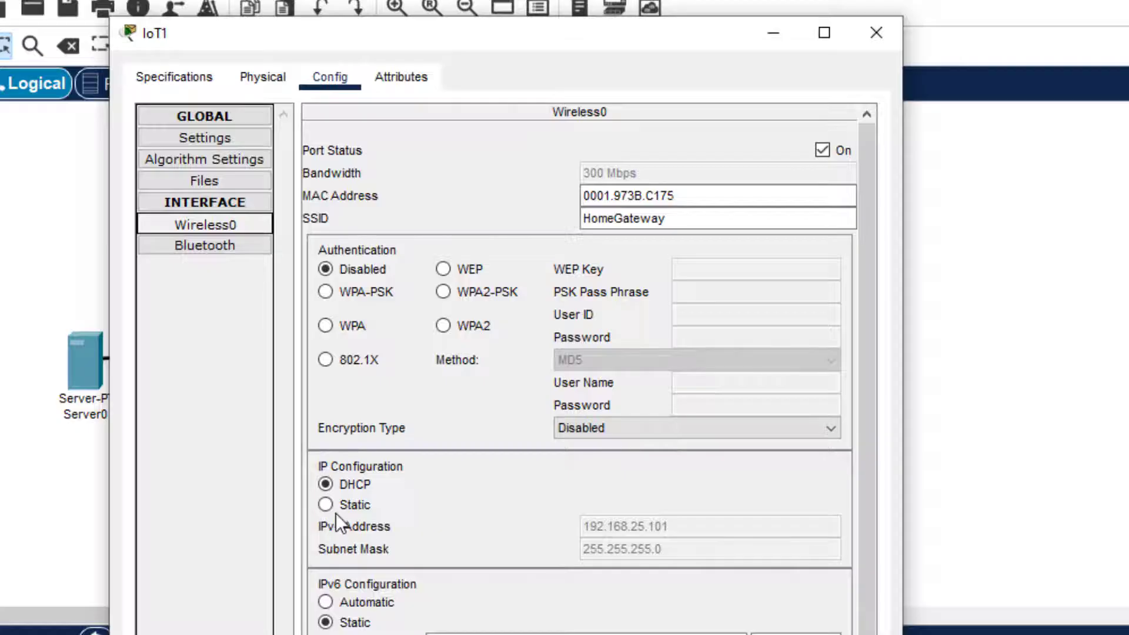
{"action": "left_click", "coordinate": [366, 561]}
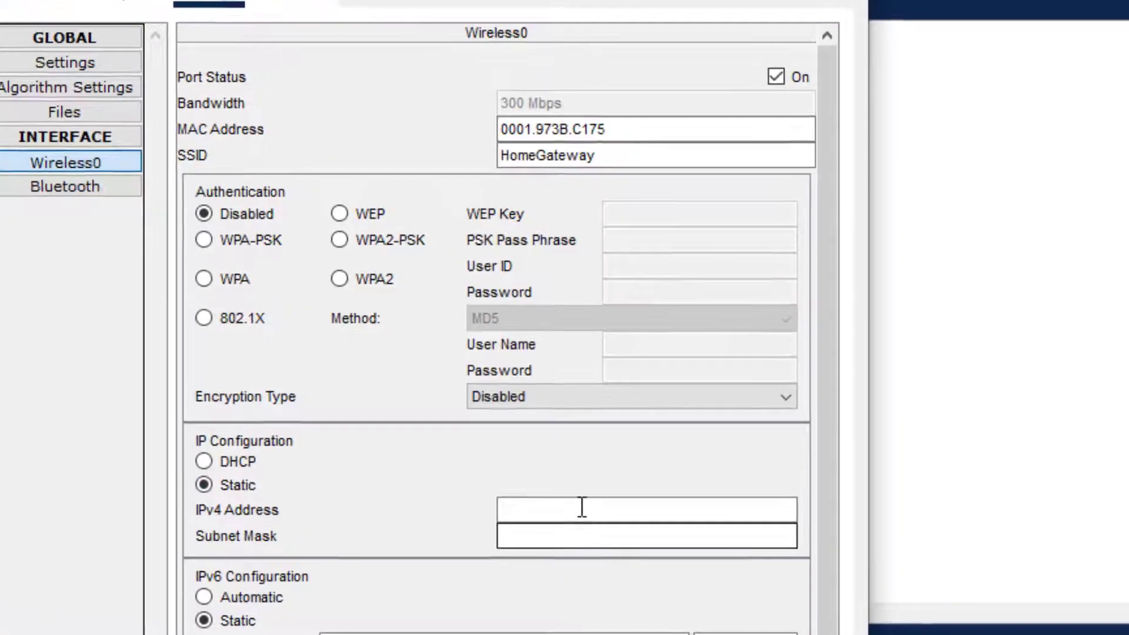
{"action": "left_click", "coordinate": [582, 507]}
{"action": "type", "text": "192"}
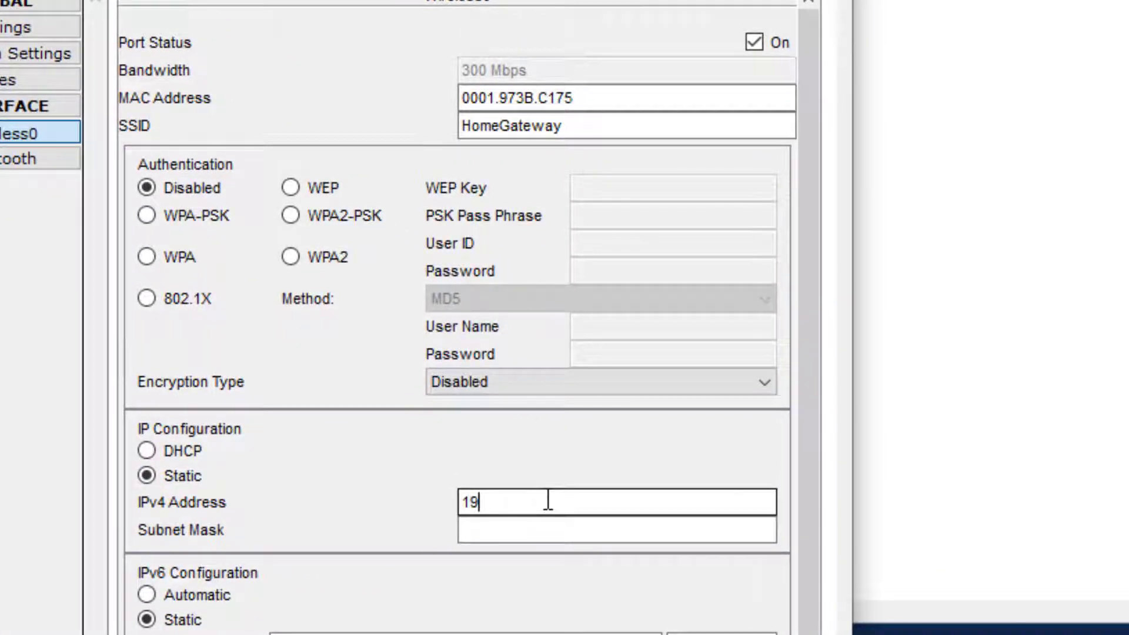
{"action": "type", "text": ".168.1.4"}
{"action": "left_click", "coordinate": [564, 533]}
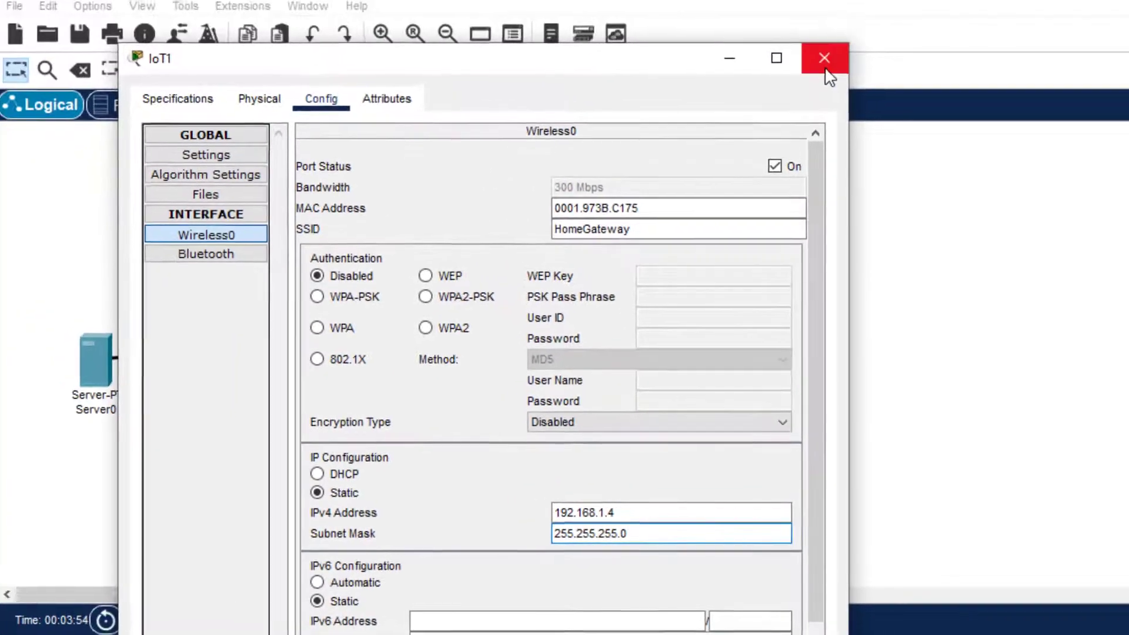
{"action": "left_click", "coordinate": [824, 55]}
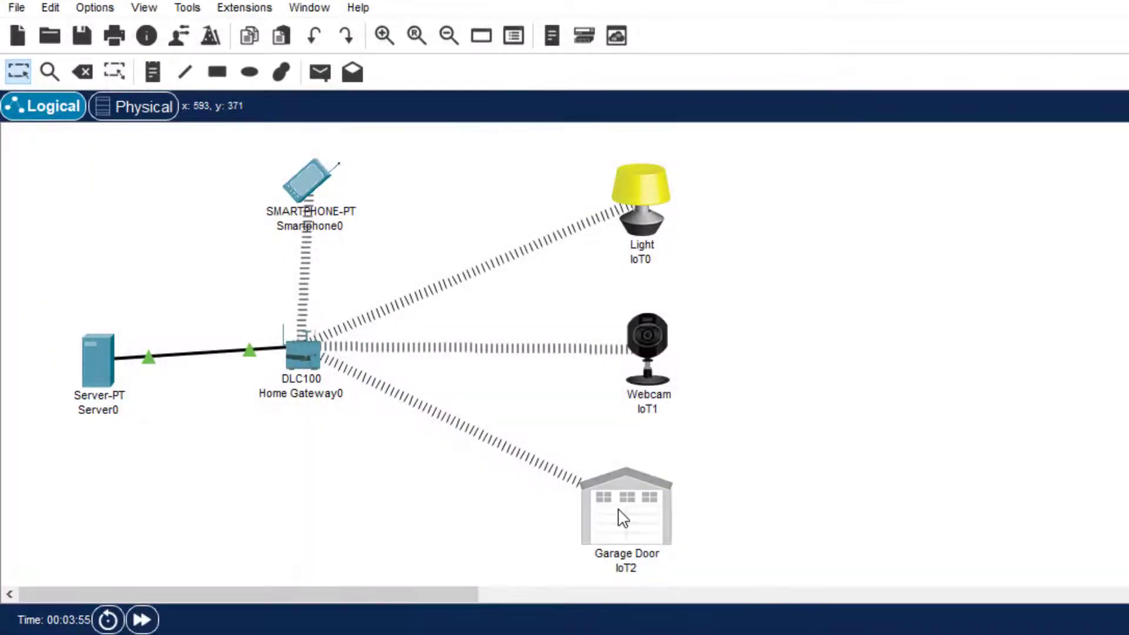
Set the garage door's Wireless0 interface to static IPv4 address 192.168.1.5, fill in its subnet mask and close its window
{"action": "left_click", "coordinate": [622, 516]}
{"action": "left_click_drag", "start_coordinate": [832, 15], "coordinate": [742, 91]}
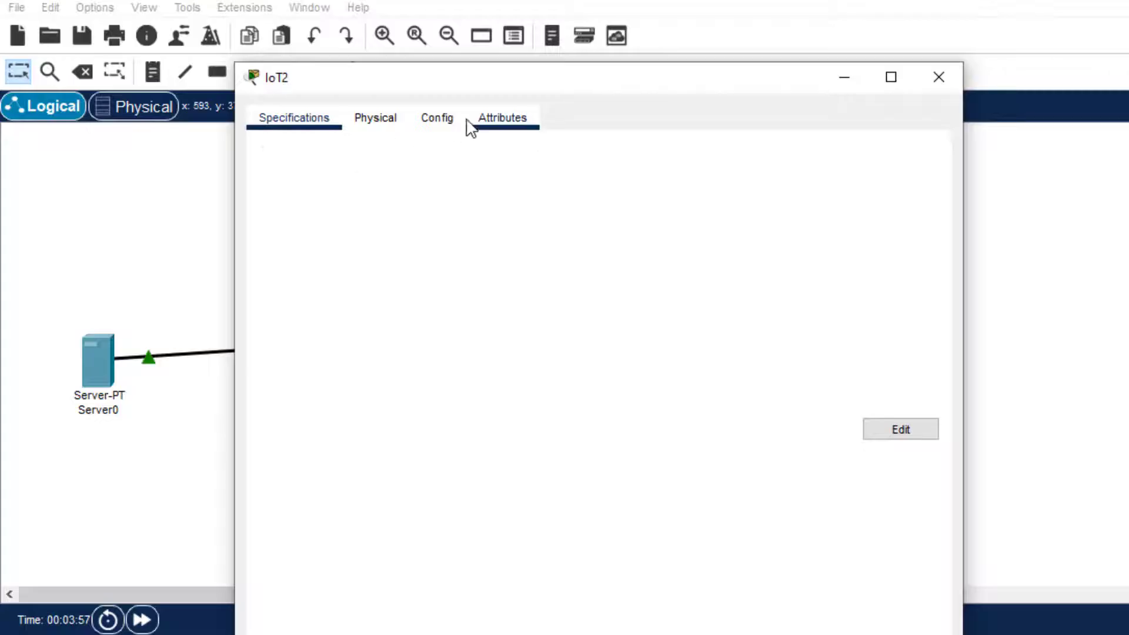
{"action": "left_click", "coordinate": [438, 120]}
{"action": "left_click", "coordinate": [322, 252]}
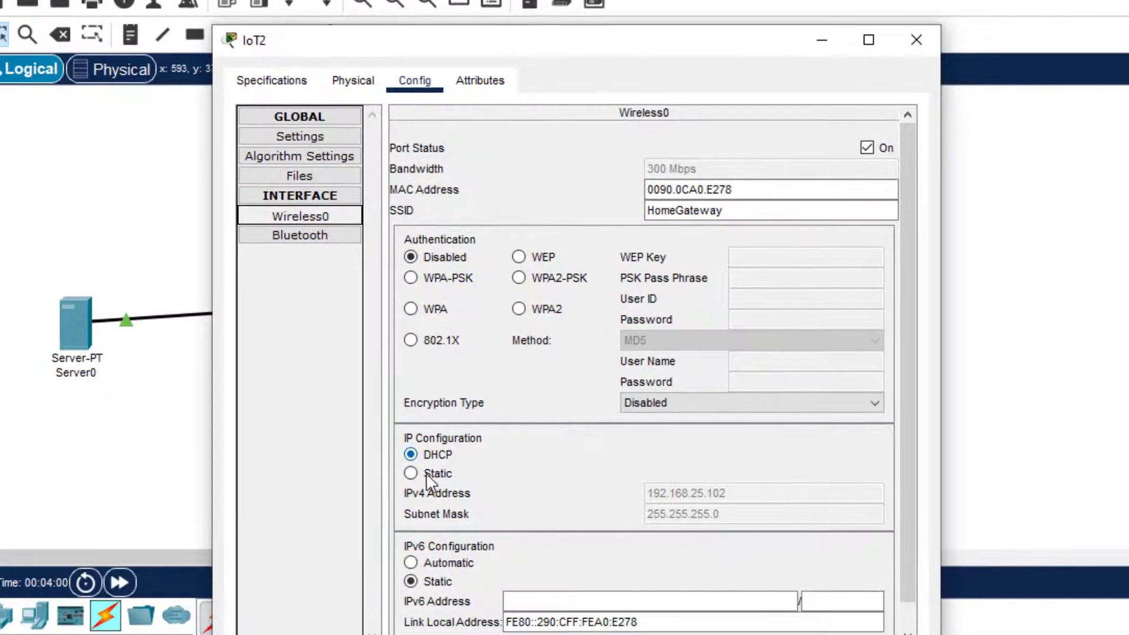
{"action": "left_click", "coordinate": [426, 473]}
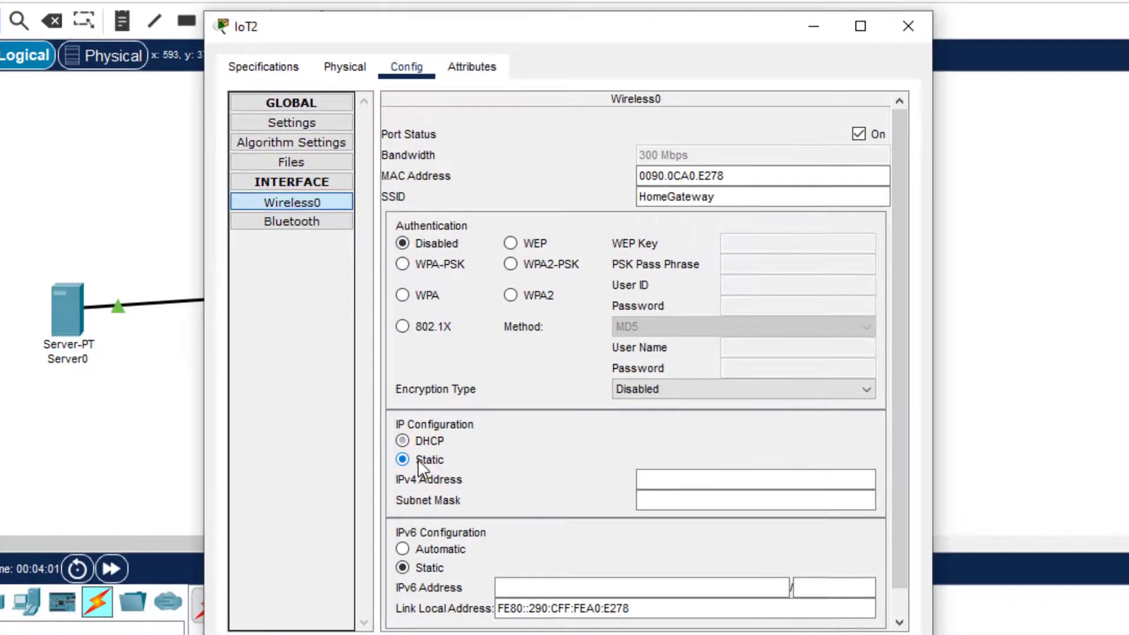
{"action": "left_click", "coordinate": [671, 493]}
{"action": "type", "text": "192.168"}
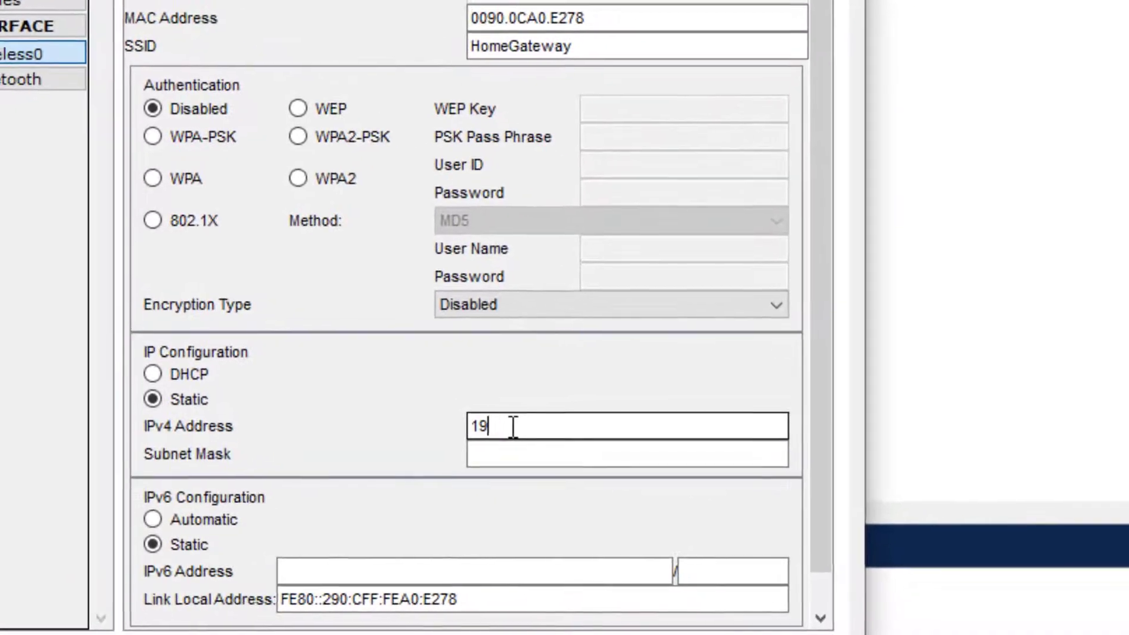
{"action": "type", "text": ".1.5"}
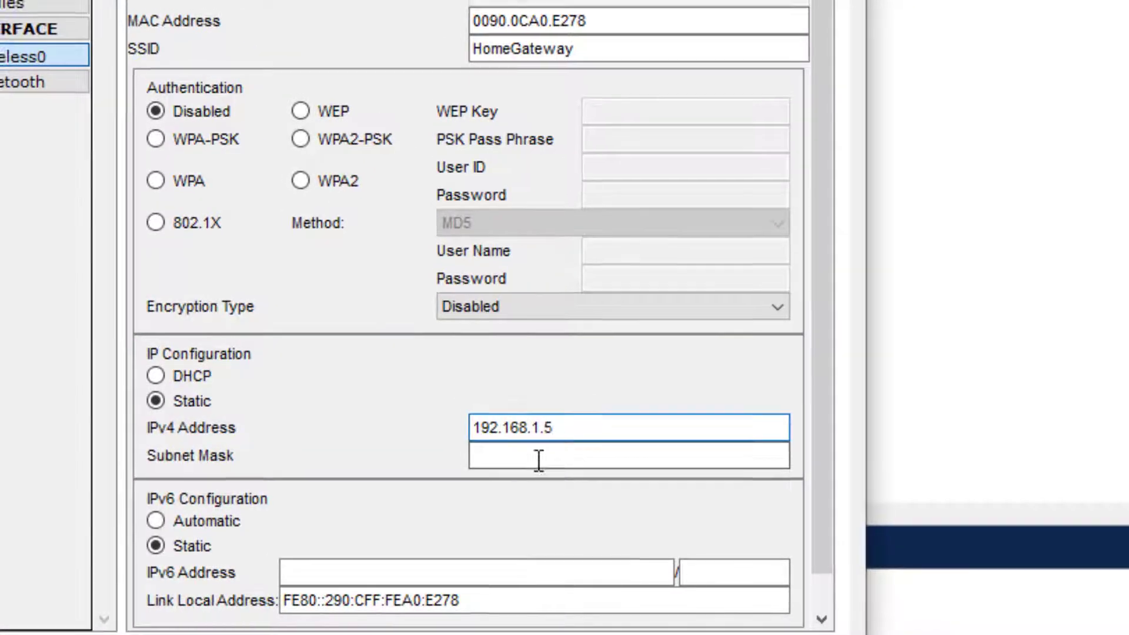
{"action": "left_click", "coordinate": [538, 460]}
{"action": "left_click", "coordinate": [841, 0]}
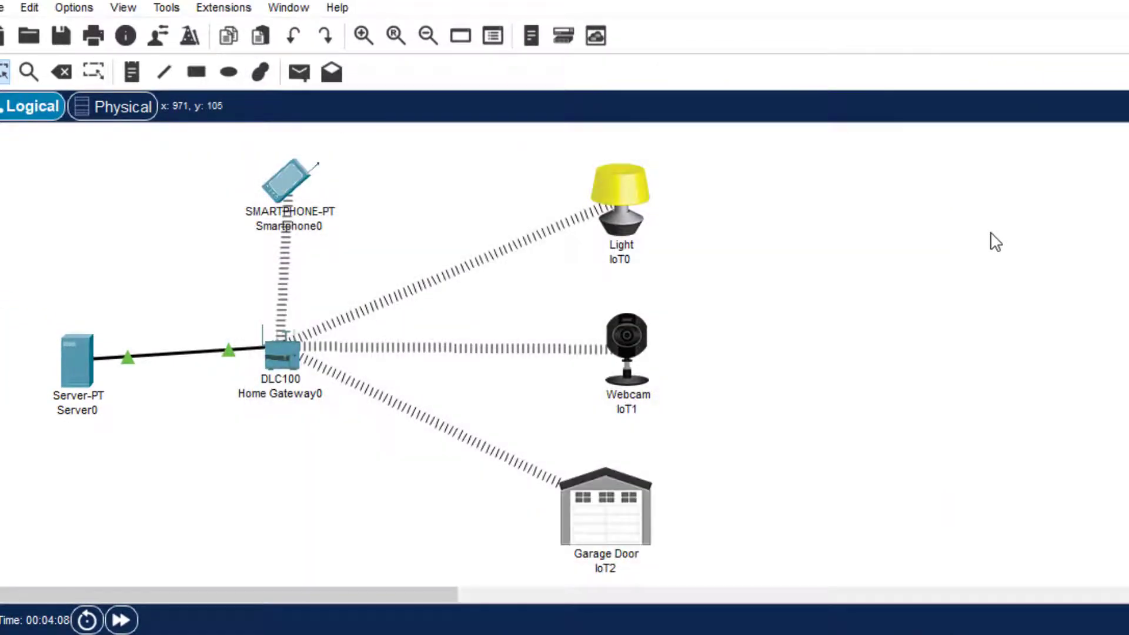
Turn on the IoT registration server service on the server
{"action": "left_click", "coordinate": [74, 356]}
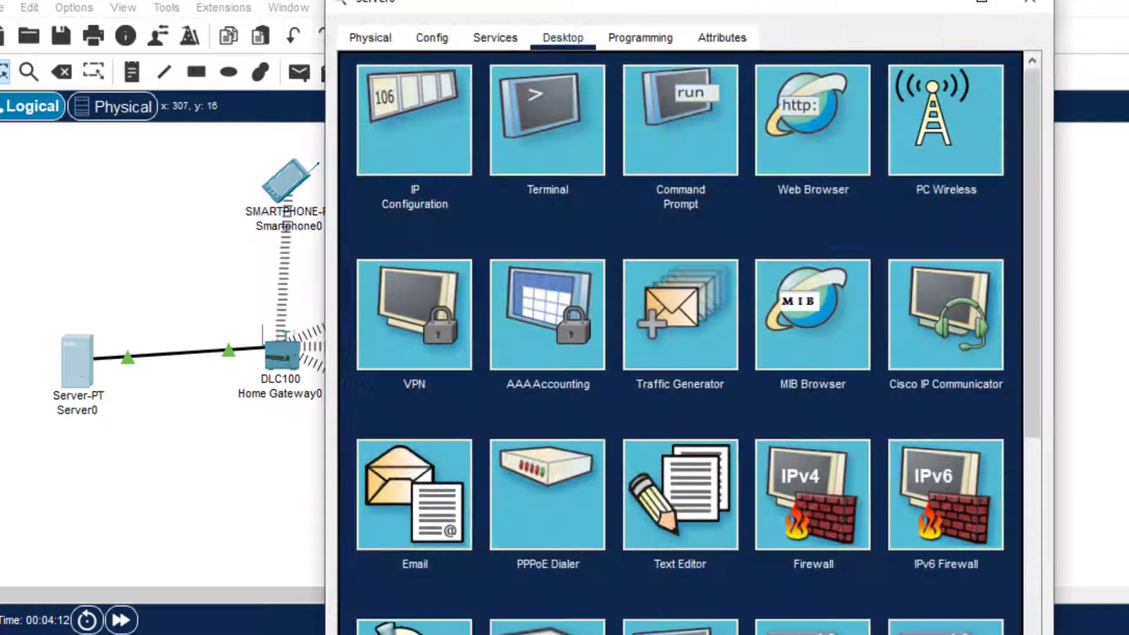
{"action": "left_click_drag", "start_coordinate": [592, 12], "coordinate": [361, 146]}
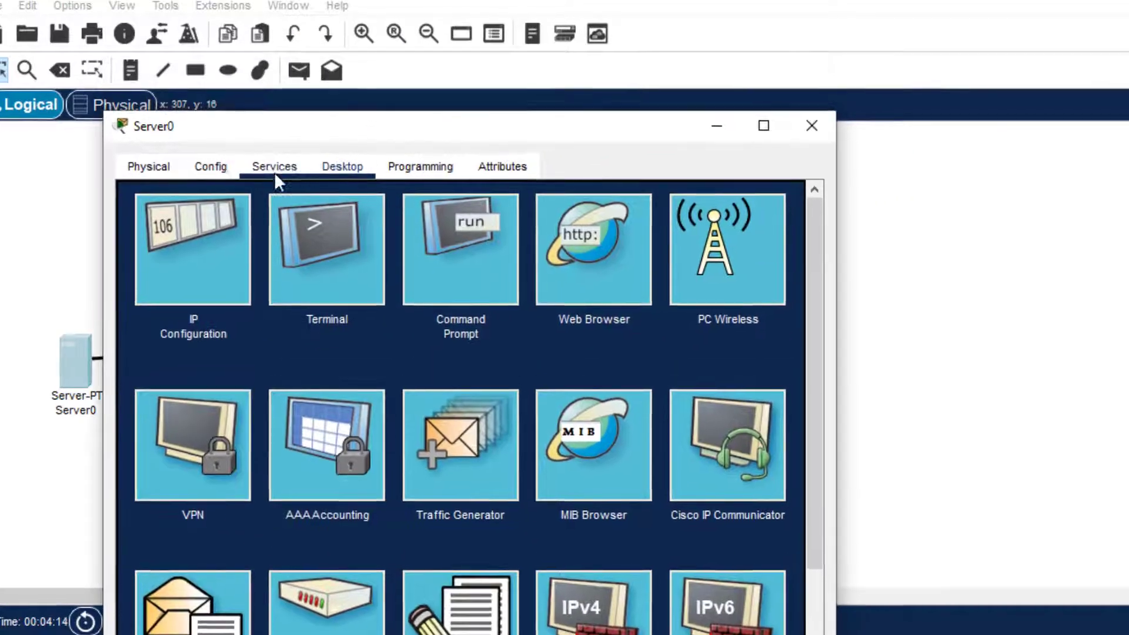
{"action": "left_click", "coordinate": [274, 170]}
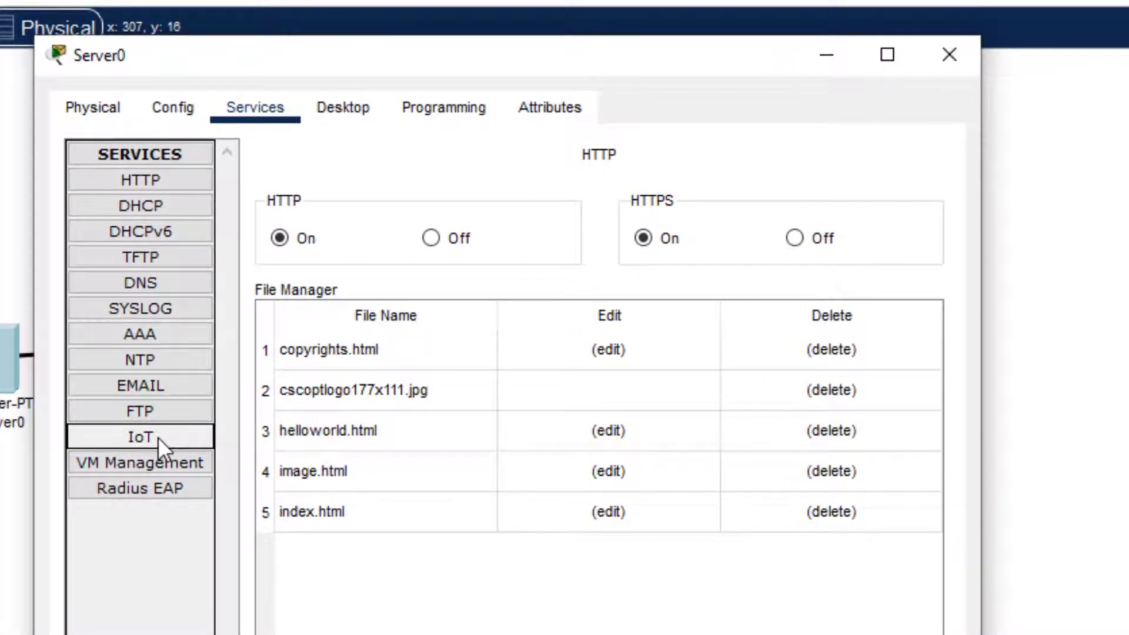
{"action": "left_click", "coordinate": [158, 437]}
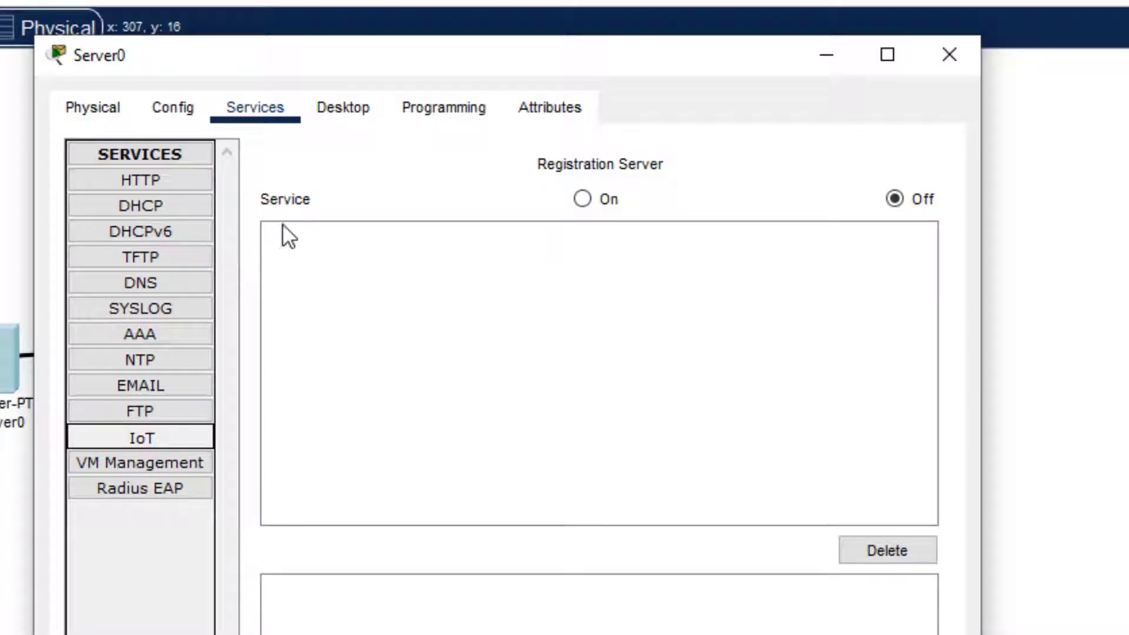
{"action": "left_click", "coordinate": [583, 200]}
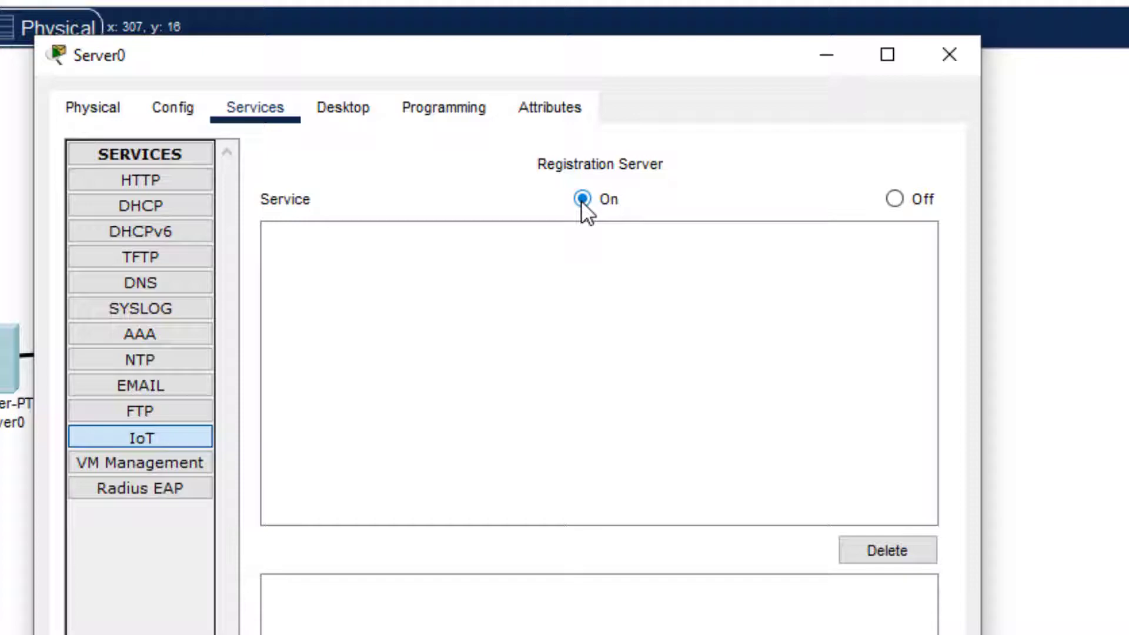
Load the registration server login page at 192.168.1.1 in the server's web browser
{"action": "left_click", "coordinate": [344, 105]}
{"action": "left_click", "coordinate": [687, 222]}
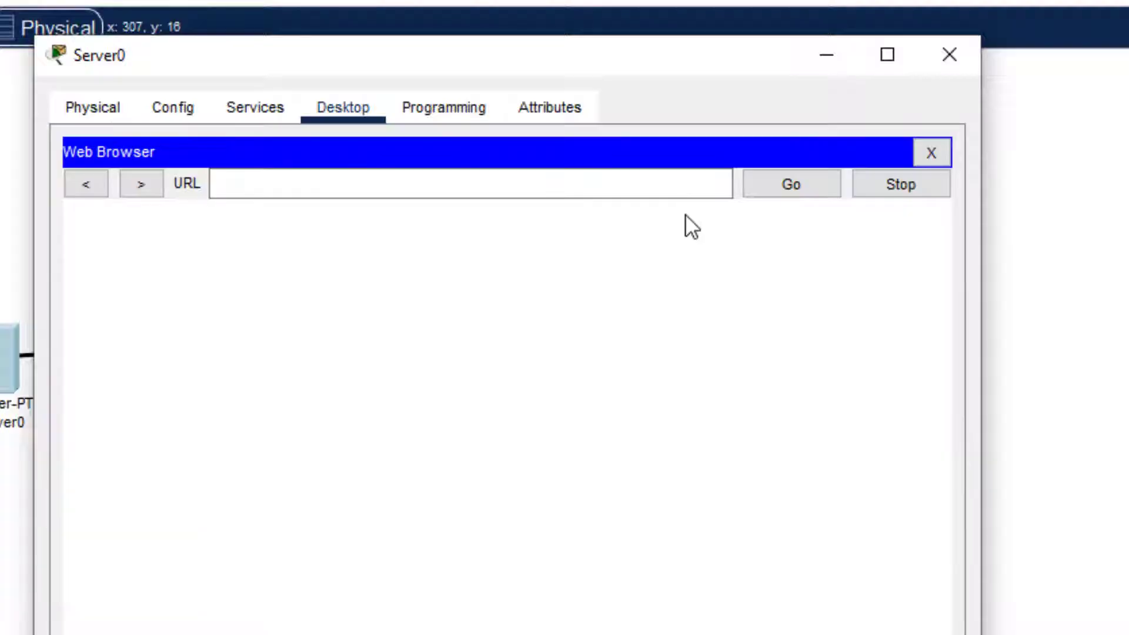
{"action": "left_click", "coordinate": [563, 188]}
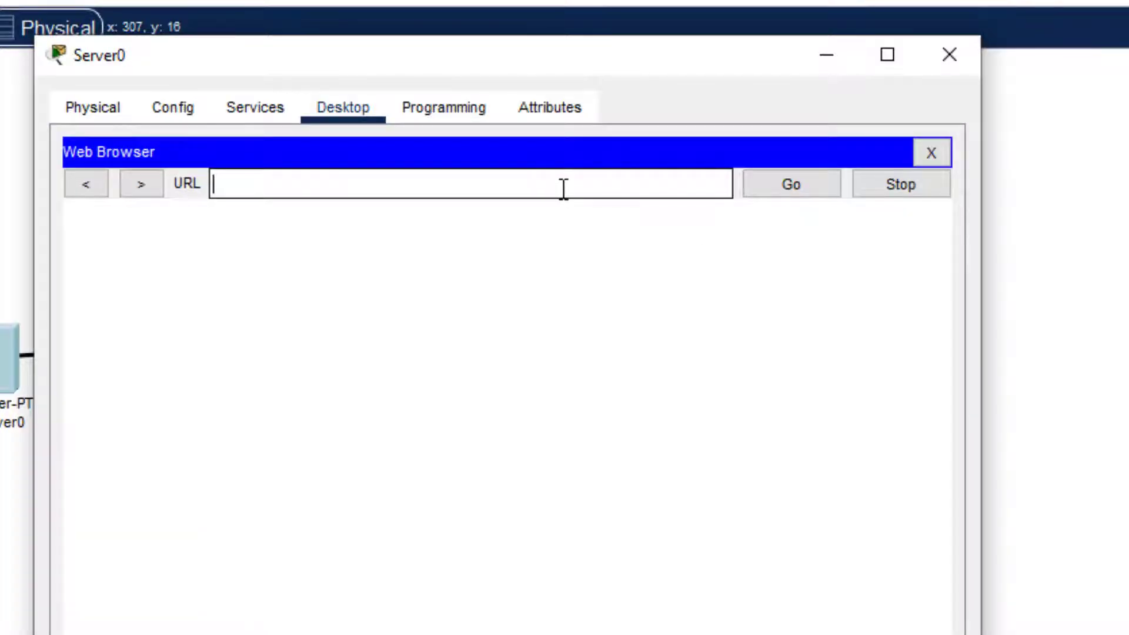
{"action": "type", "text": "19"}
{"action": "type", "text": "2.168.1.1"}
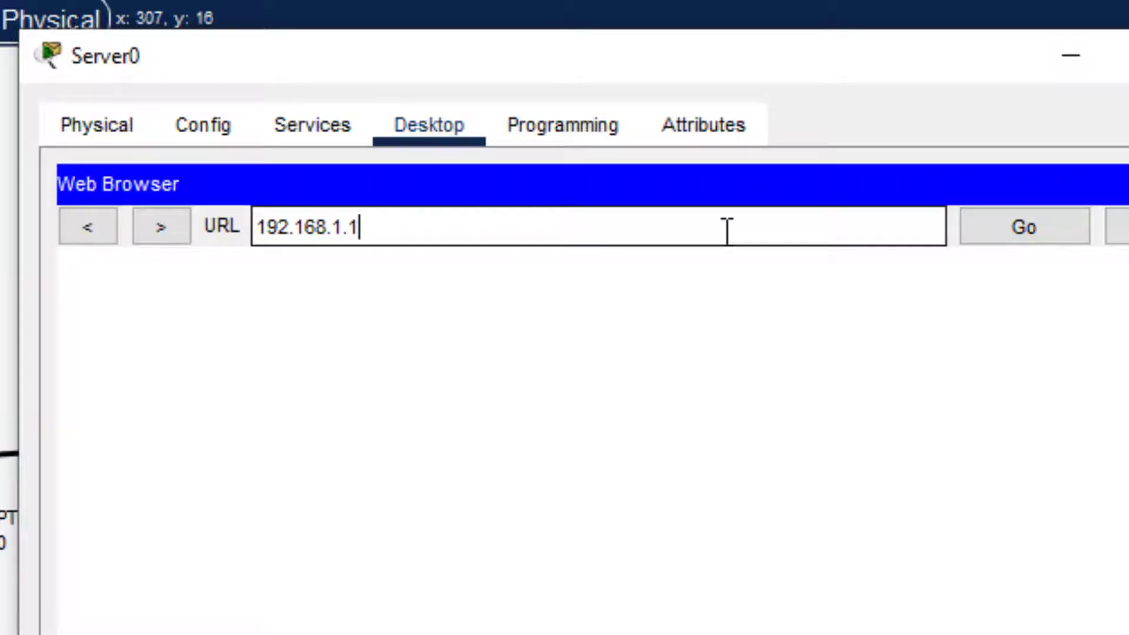
{"action": "left_click", "coordinate": [1005, 227]}
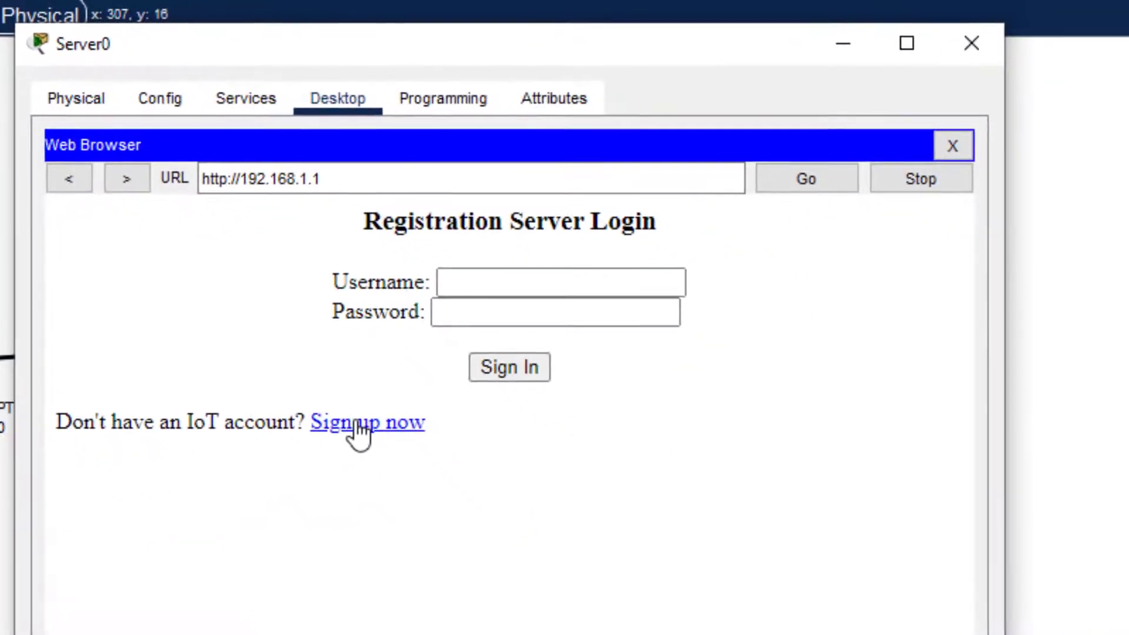
Sign up for a new IoT account with username smile and the account password, and close the server's window
{"action": "left_click", "coordinate": [359, 428]}
{"action": "left_click", "coordinate": [507, 280]}
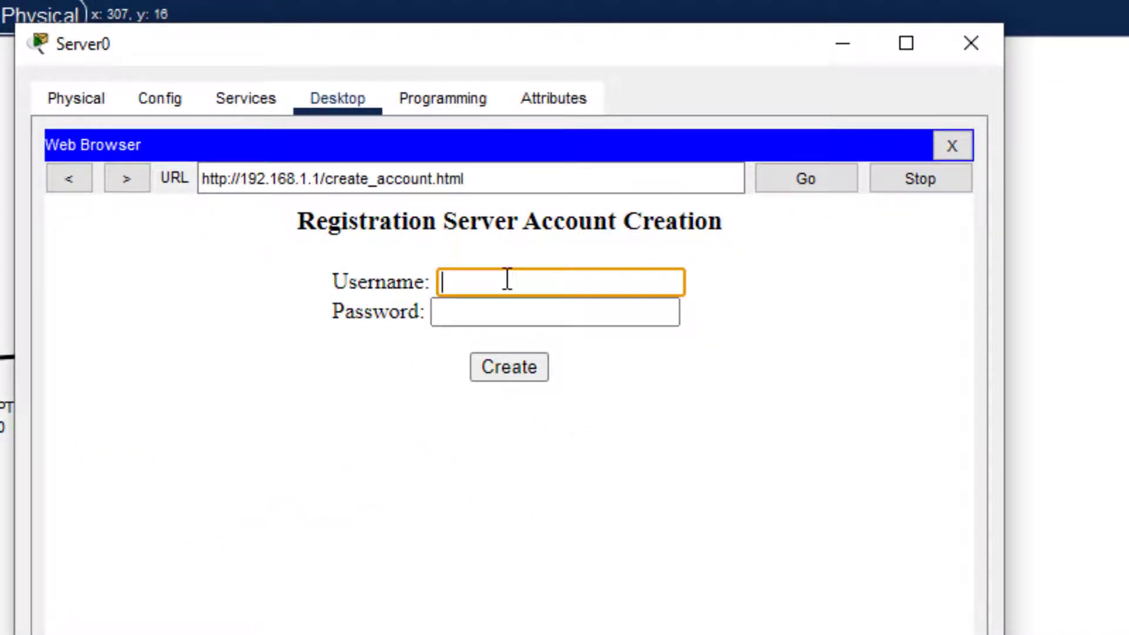
{"action": "type", "text": "smile"}
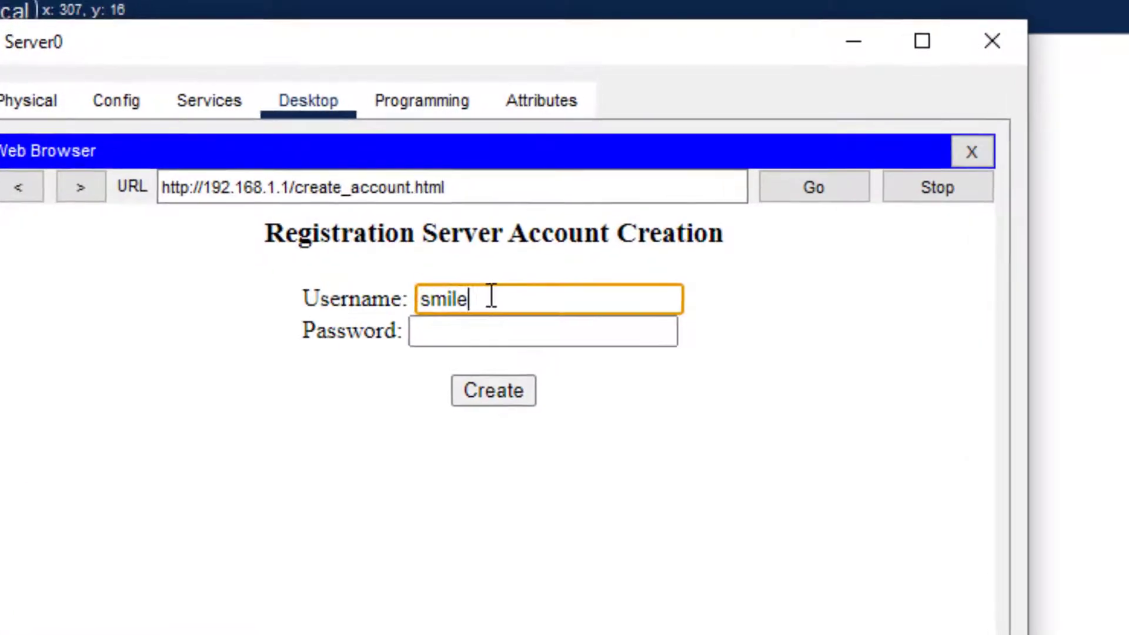
{"action": "key", "text": "Tab"}
{"action": "type", "text": "smile"}
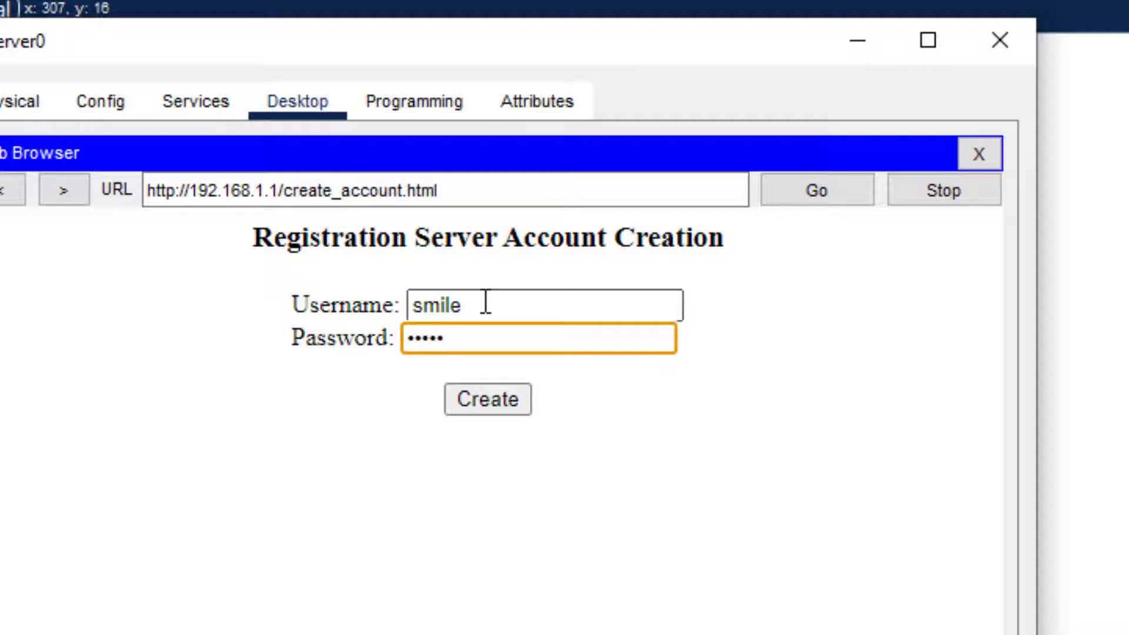
{"action": "left_click", "coordinate": [502, 400]}
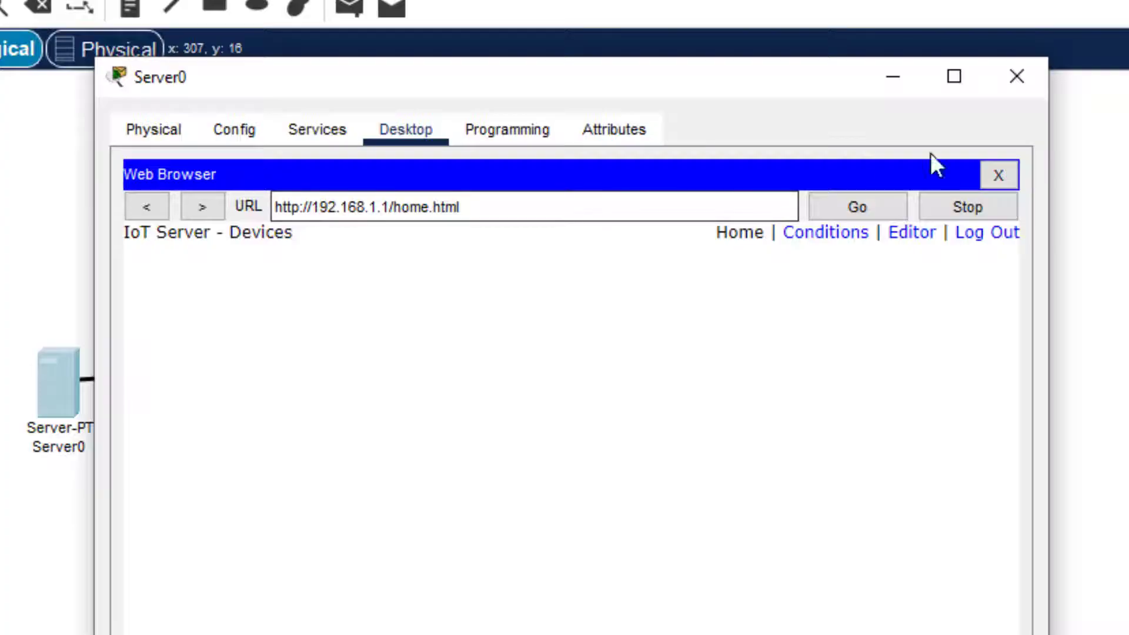
{"action": "left_click", "coordinate": [1012, 83]}
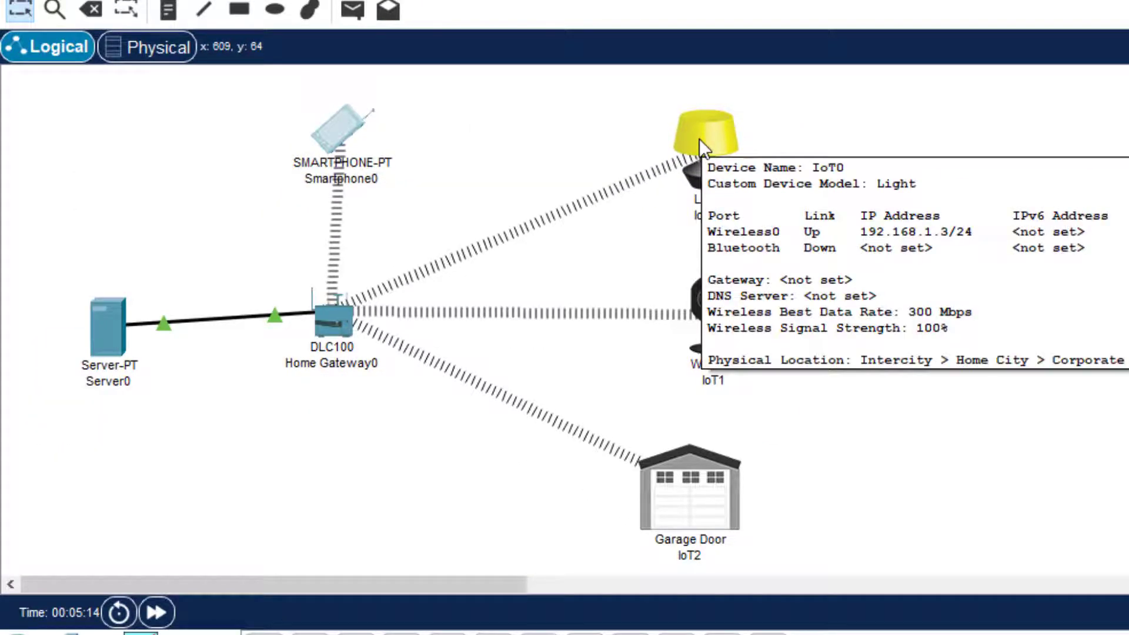
Connect the light to the remote IoT server at 192.168.1.1 with user name smile and the account password, and close its window
{"action": "left_click", "coordinate": [697, 143]}
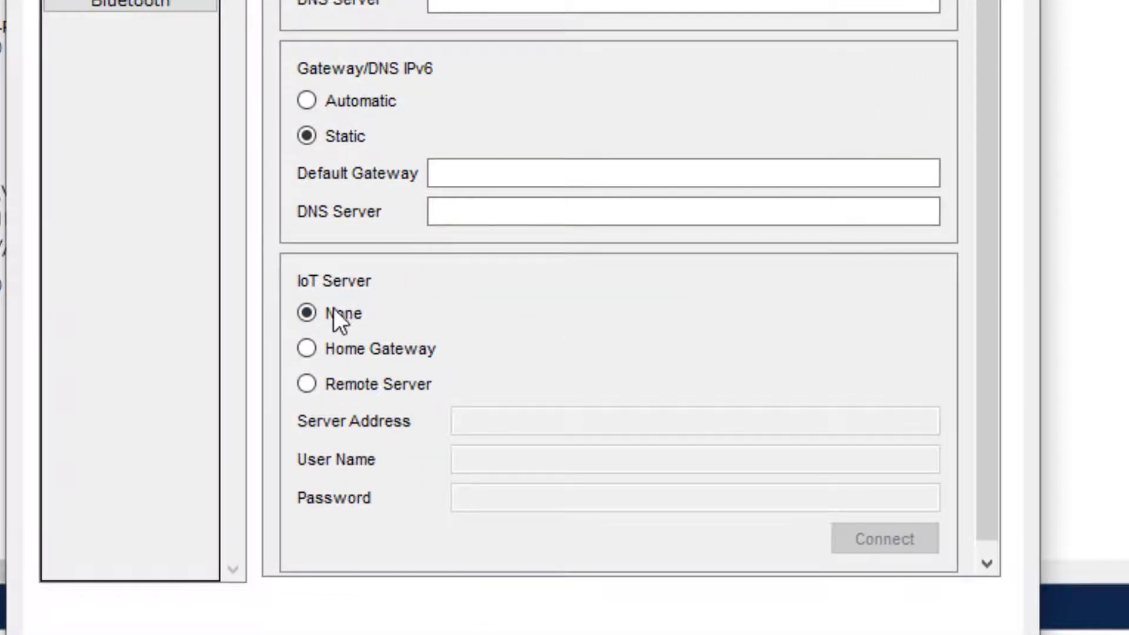
{"action": "left_click", "coordinate": [307, 384]}
{"action": "left_click", "coordinate": [516, 415]}
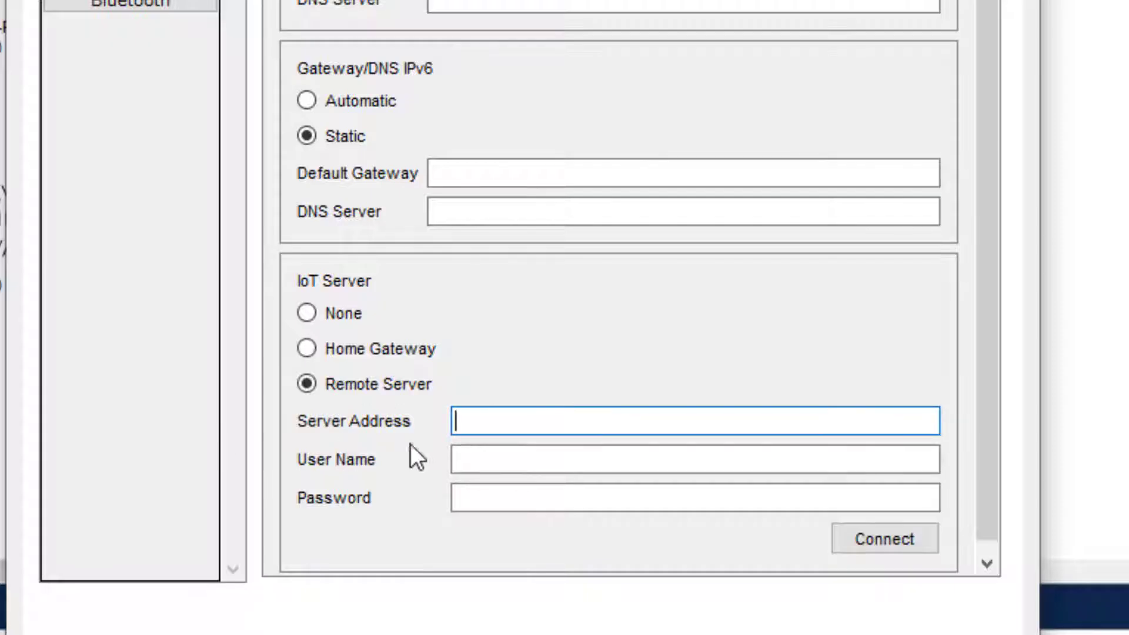
{"action": "type", "text": "192"}
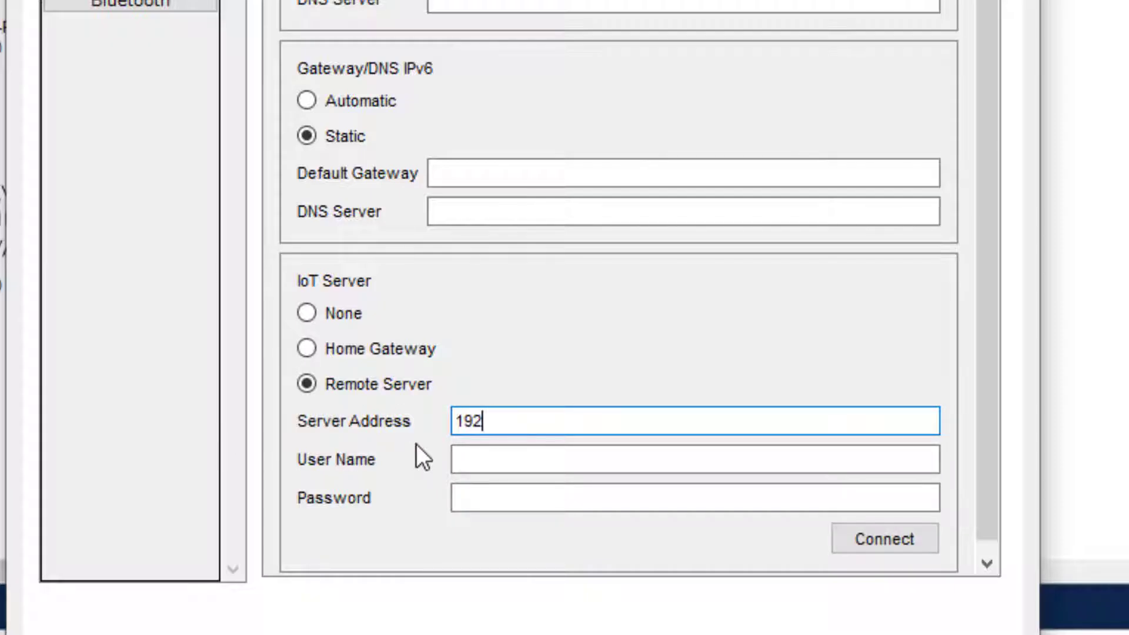
{"action": "type", "text": ".168.1.1"}
{"action": "left_click", "coordinate": [534, 459]}
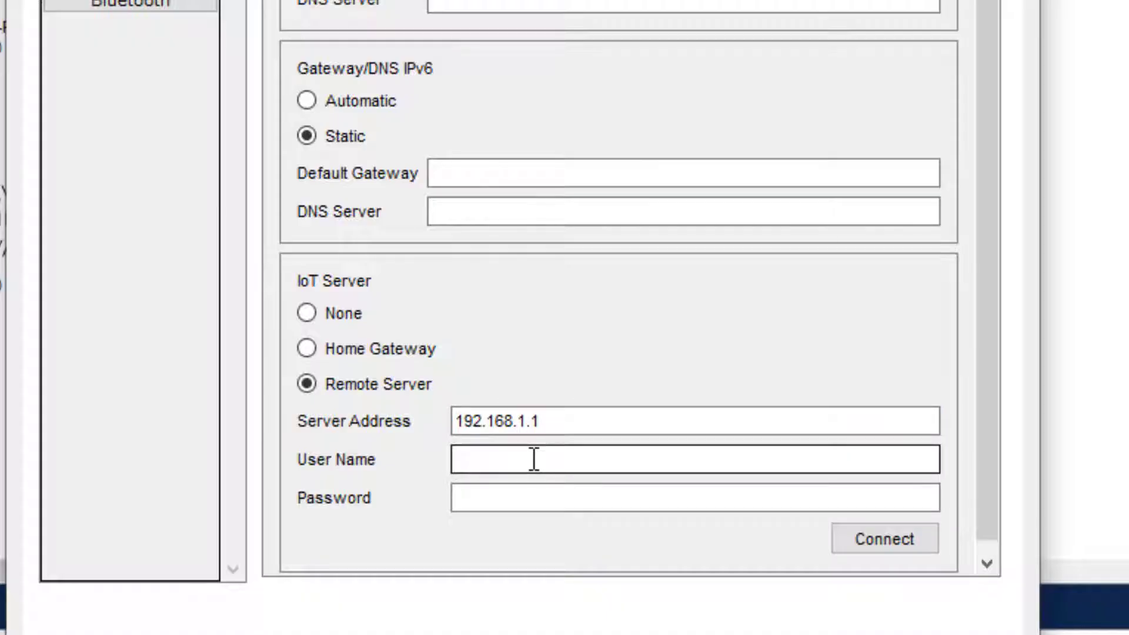
{"action": "type", "text": "smile"}
{"action": "left_click", "coordinate": [525, 500]}
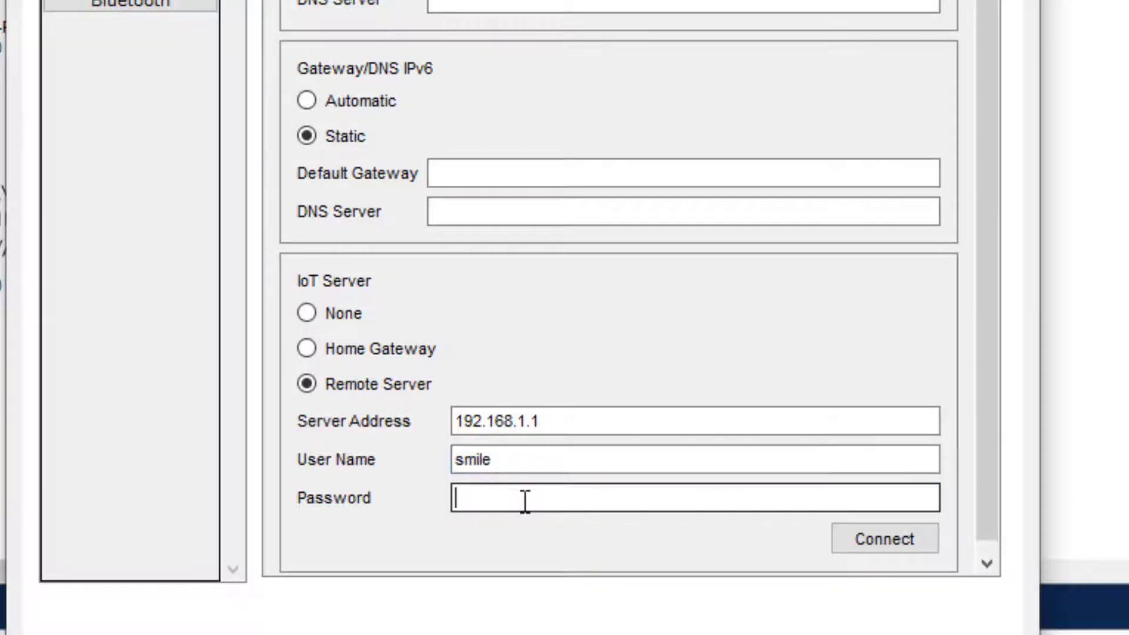
{"action": "type", "text": "smile"}
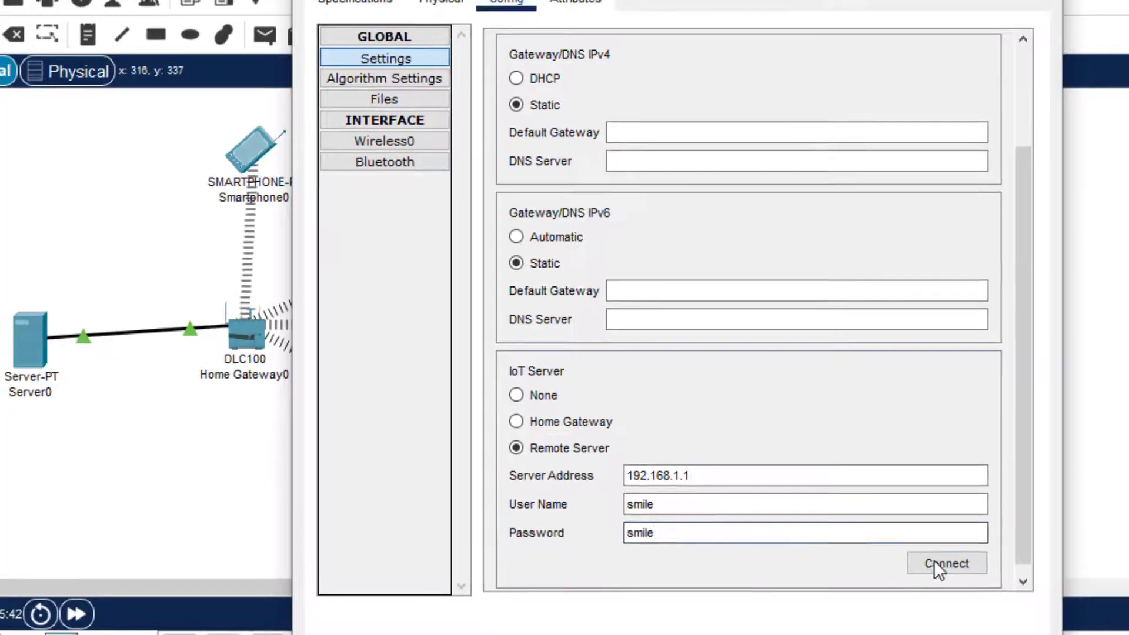
{"action": "left_click", "coordinate": [920, 553]}
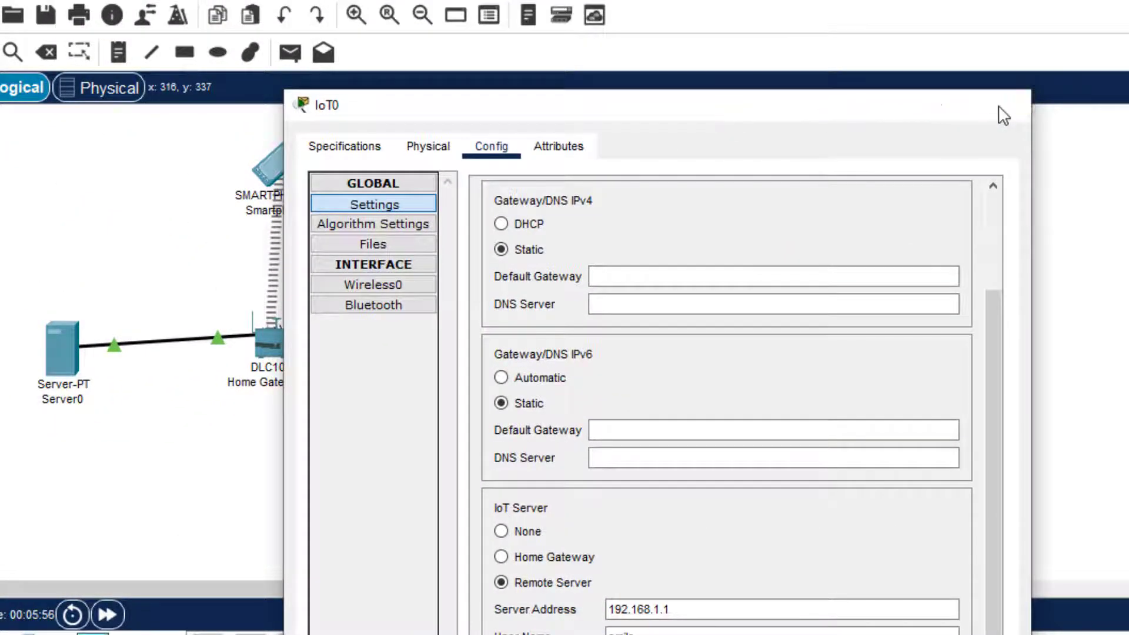
{"action": "left_click", "coordinate": [1005, 106]}
Connect the webcam to the remote IoT server at 192.168.1.1 with user name smile and the account password
{"action": "left_click", "coordinate": [637, 319]}
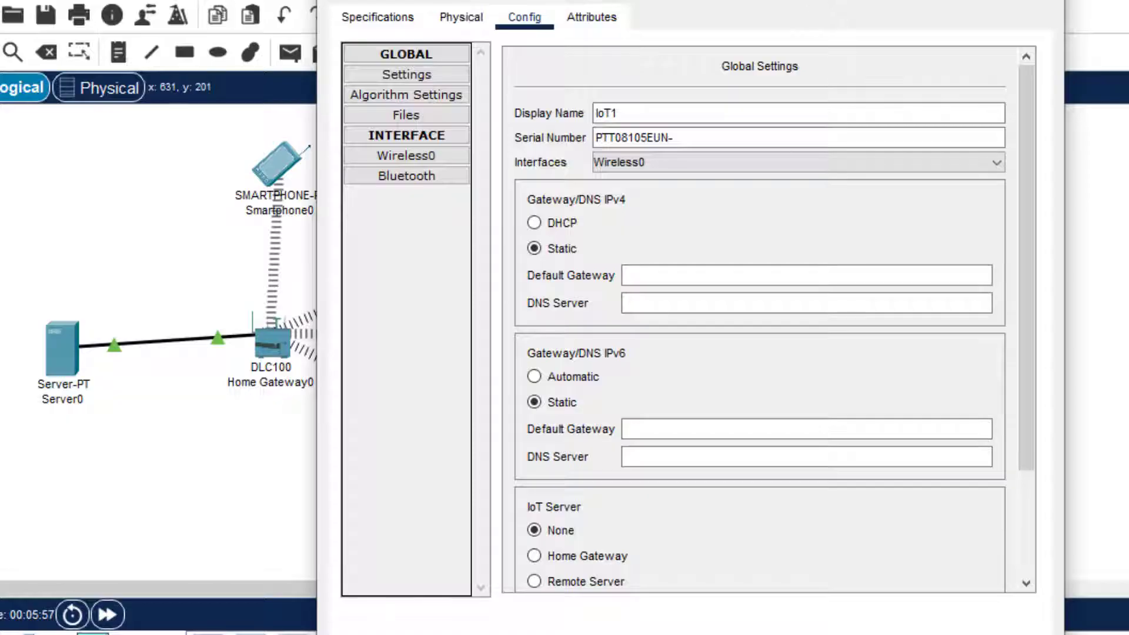
{"action": "scroll", "coordinate": [638, 393], "scroll_direction": "down", "scroll_amount": 5}
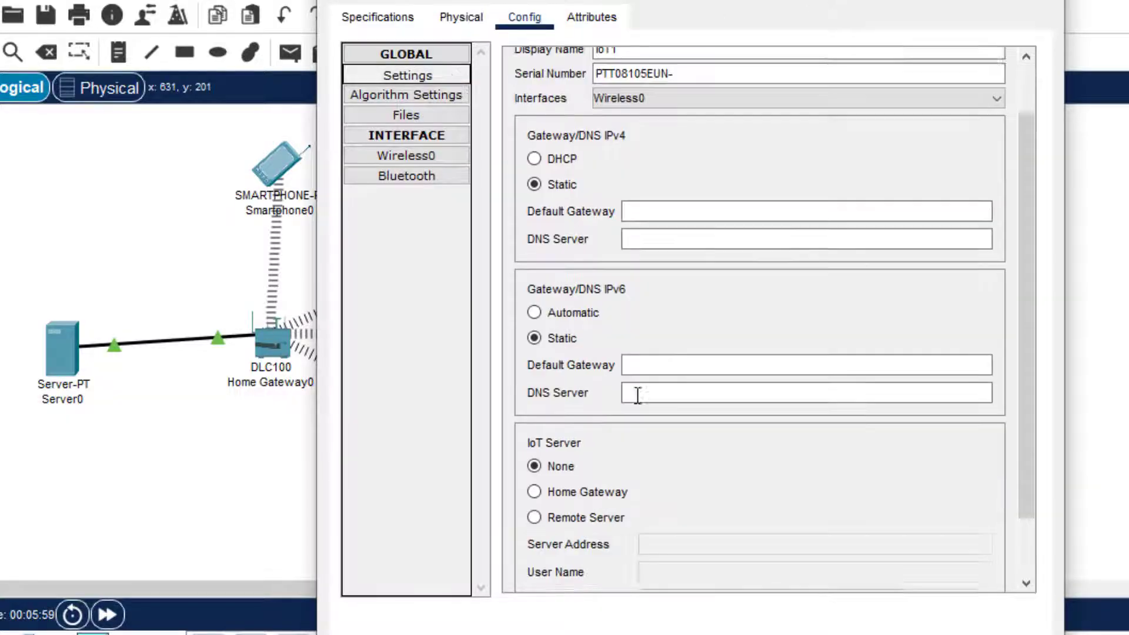
{"action": "left_click", "coordinate": [531, 454]}
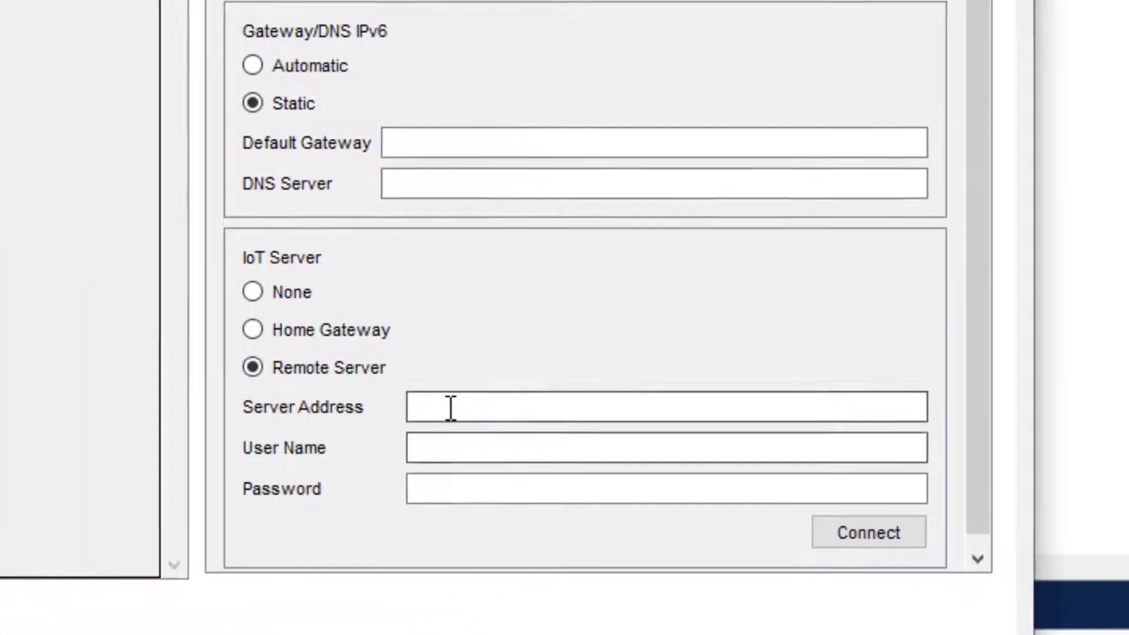
{"action": "left_click", "coordinate": [669, 481]}
{"action": "type", "text": "192"}
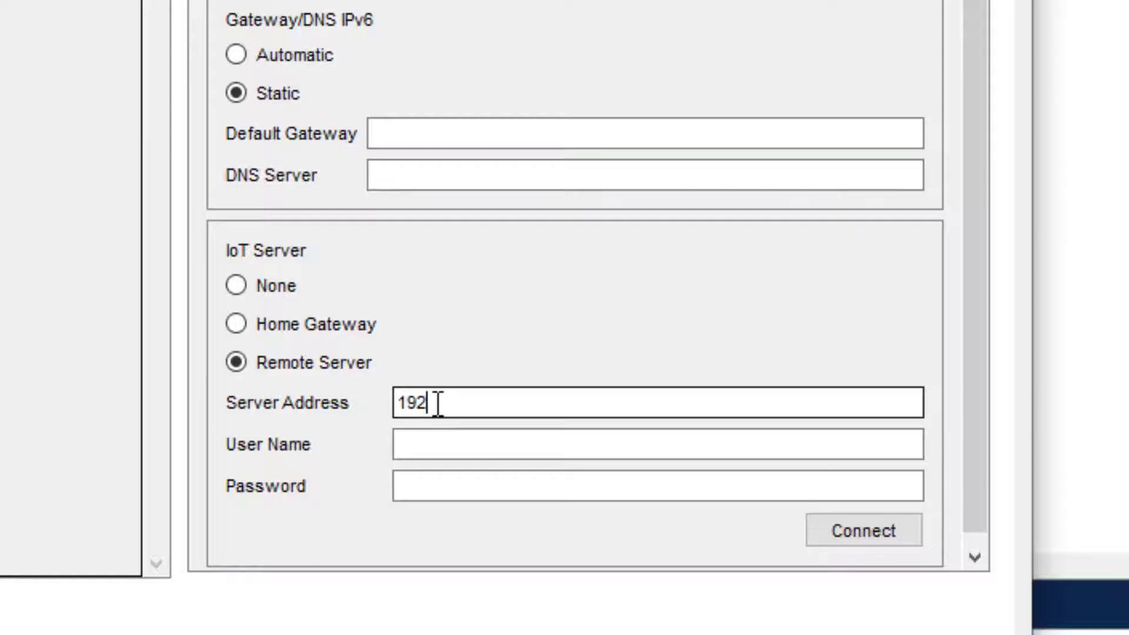
{"action": "type", "text": ".168.1.1"}
{"action": "left_click", "coordinate": [571, 438]}
{"action": "type", "text": "smile"}
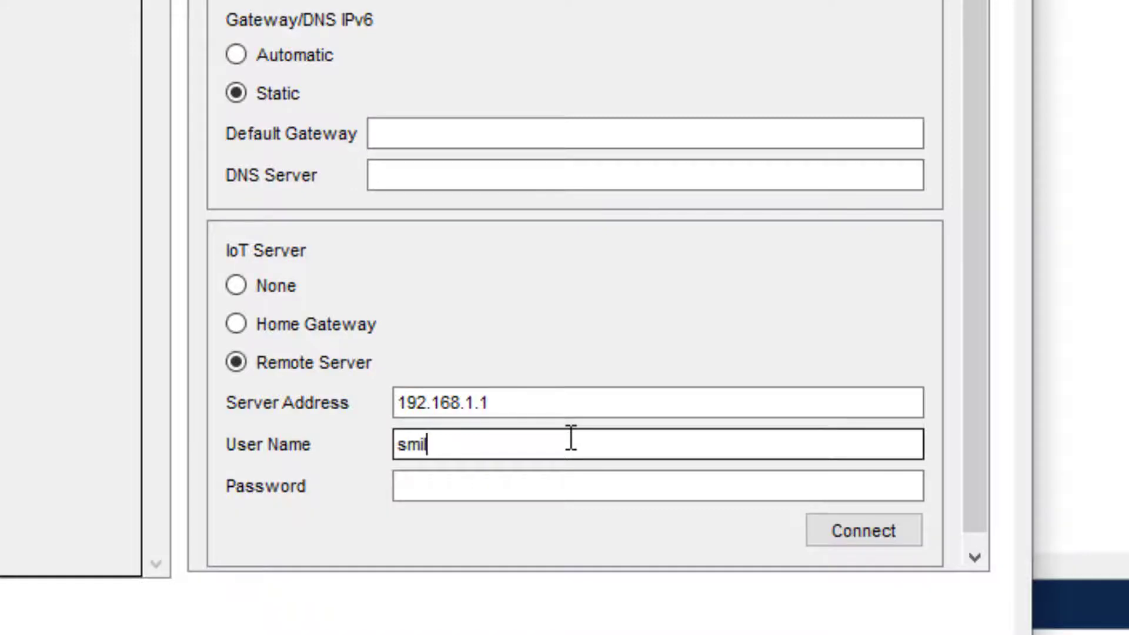
{"action": "left_click", "coordinate": [583, 485]}
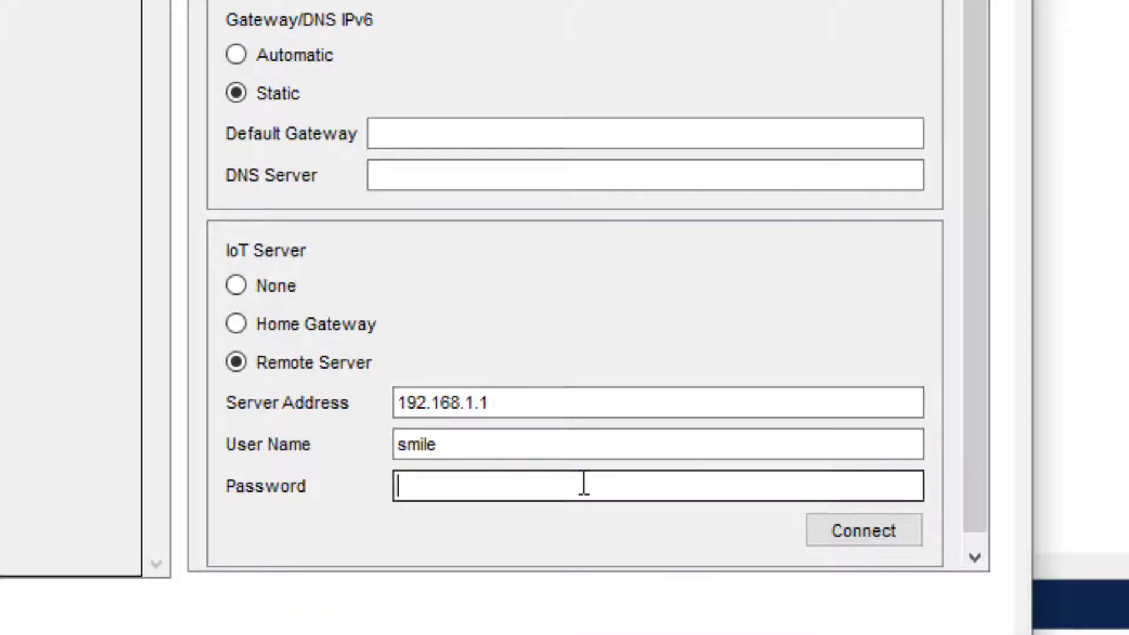
{"action": "type", "text": "smile"}
{"action": "left_click", "coordinate": [828, 524]}
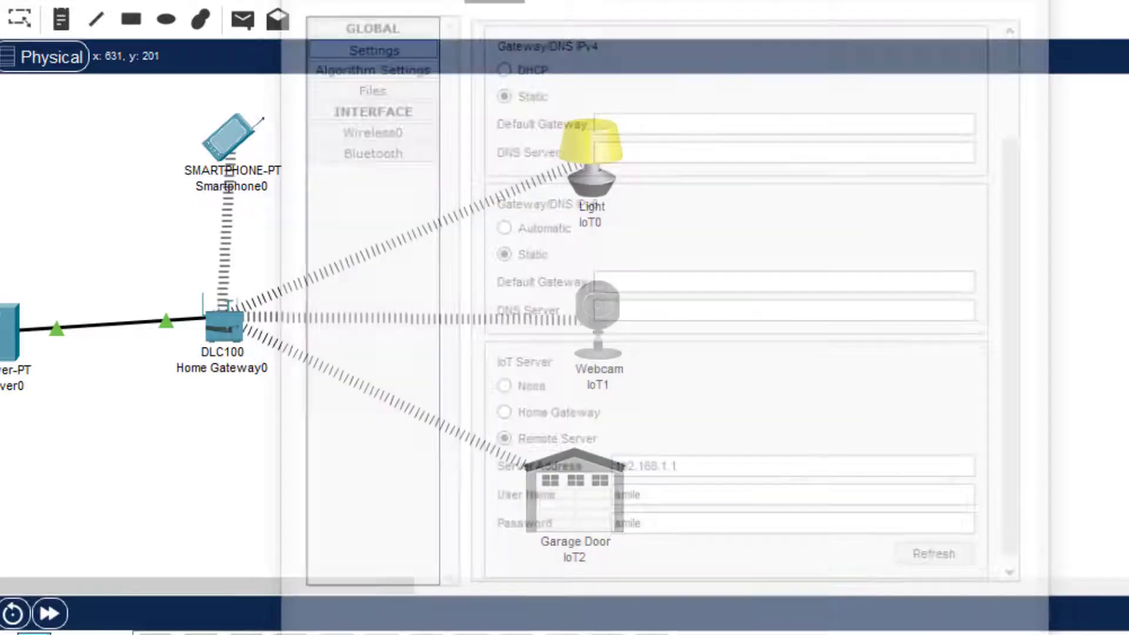
Connect the garage door to the remote IoT server at 192.168.1.1 with user name smile and the account password, and close its window
{"action": "left_click", "coordinate": [596, 509]}
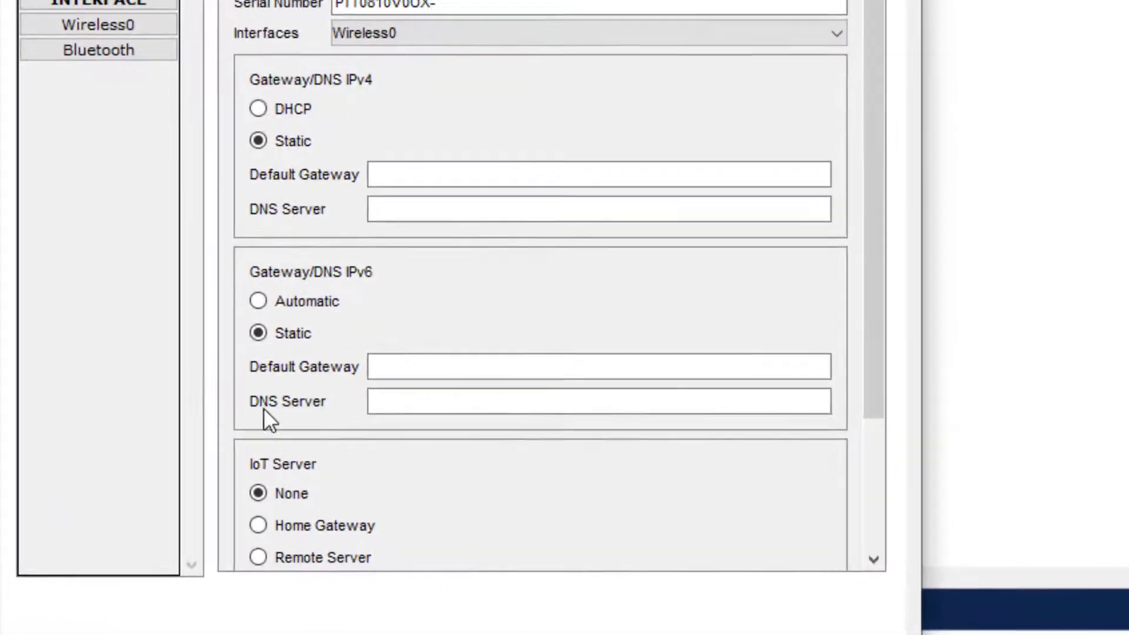
{"action": "scroll", "coordinate": [406, 447], "scroll_direction": "down", "scroll_amount": 3}
{"action": "left_click", "coordinate": [235, 388]}
{"action": "left_click", "coordinate": [422, 421]}
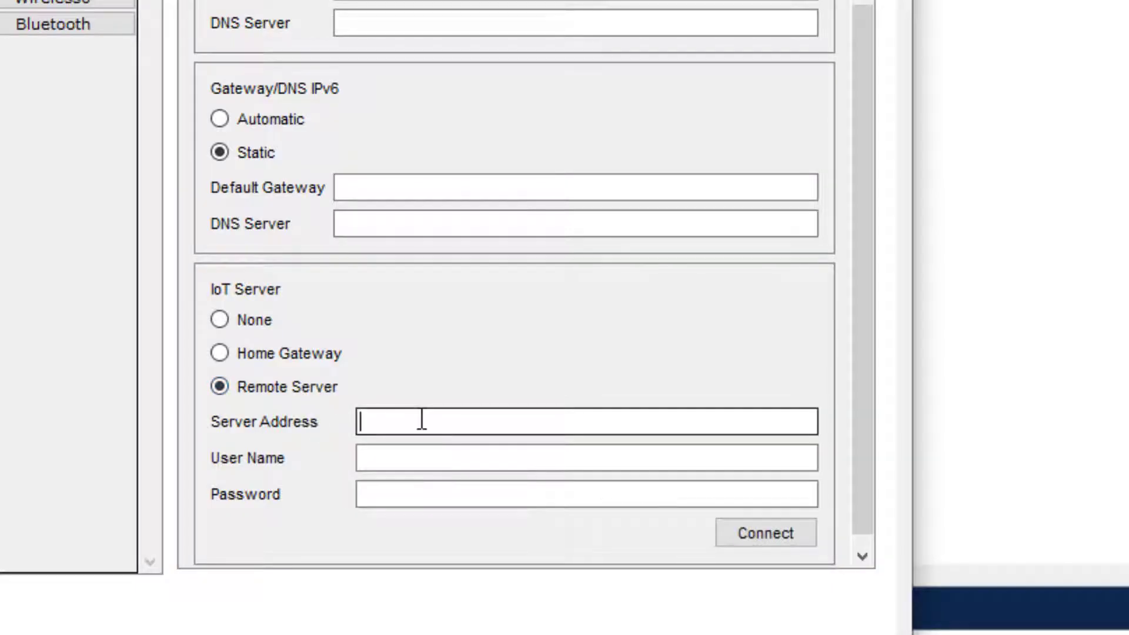
{"action": "type", "text": "192.1"}
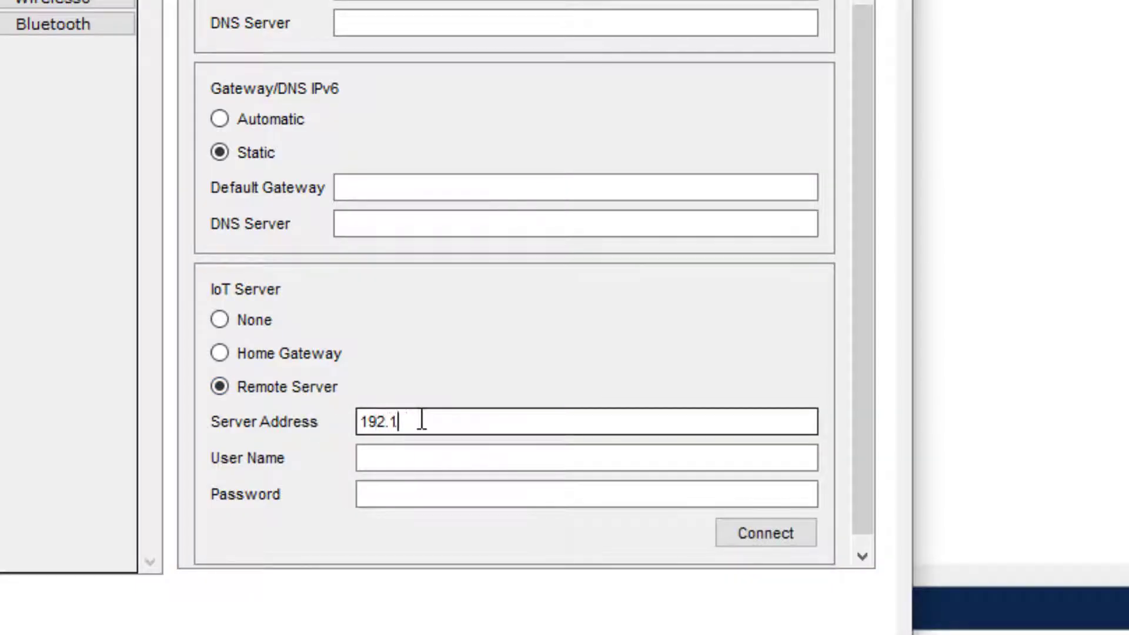
{"action": "type", "text": "68.1.1"}
{"action": "left_click", "coordinate": [414, 468]}
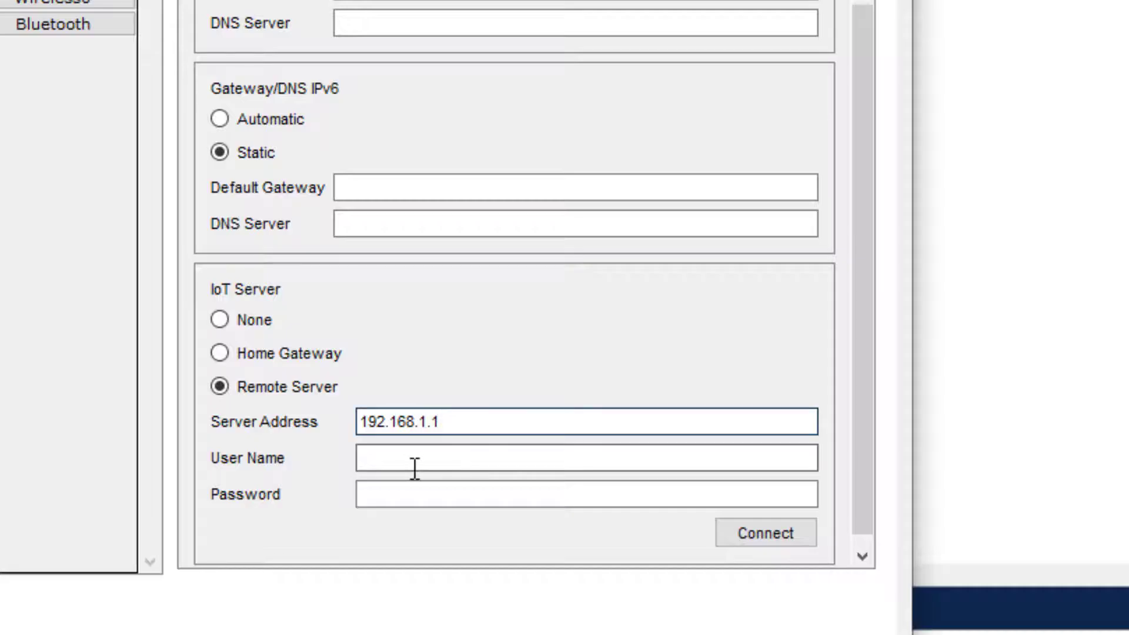
{"action": "type", "text": "smile"}
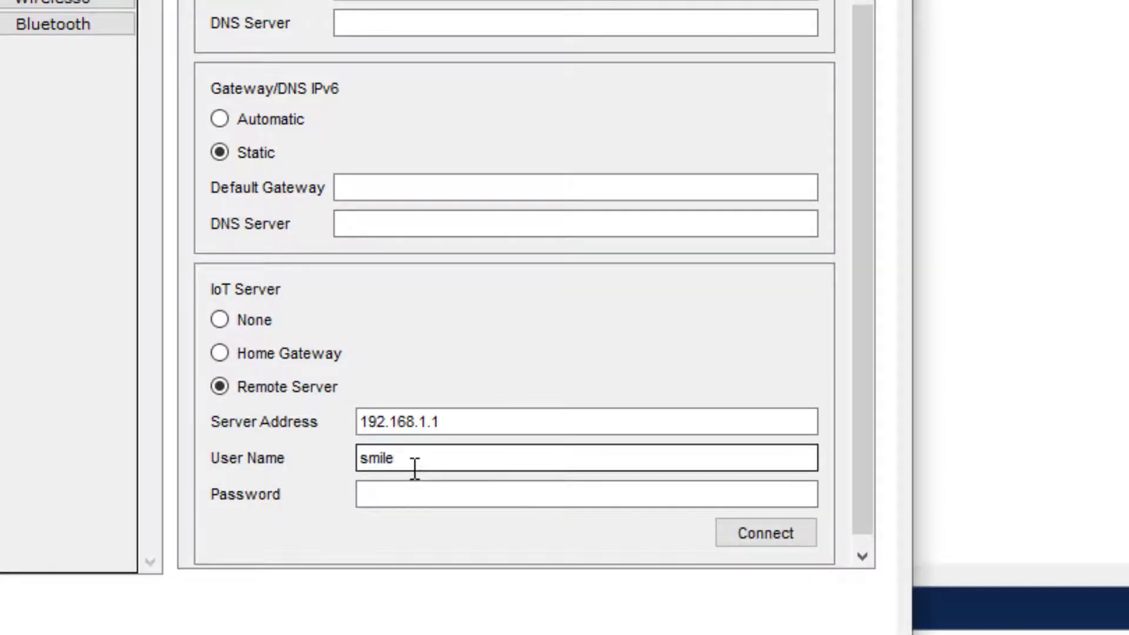
{"action": "left_click", "coordinate": [415, 490]}
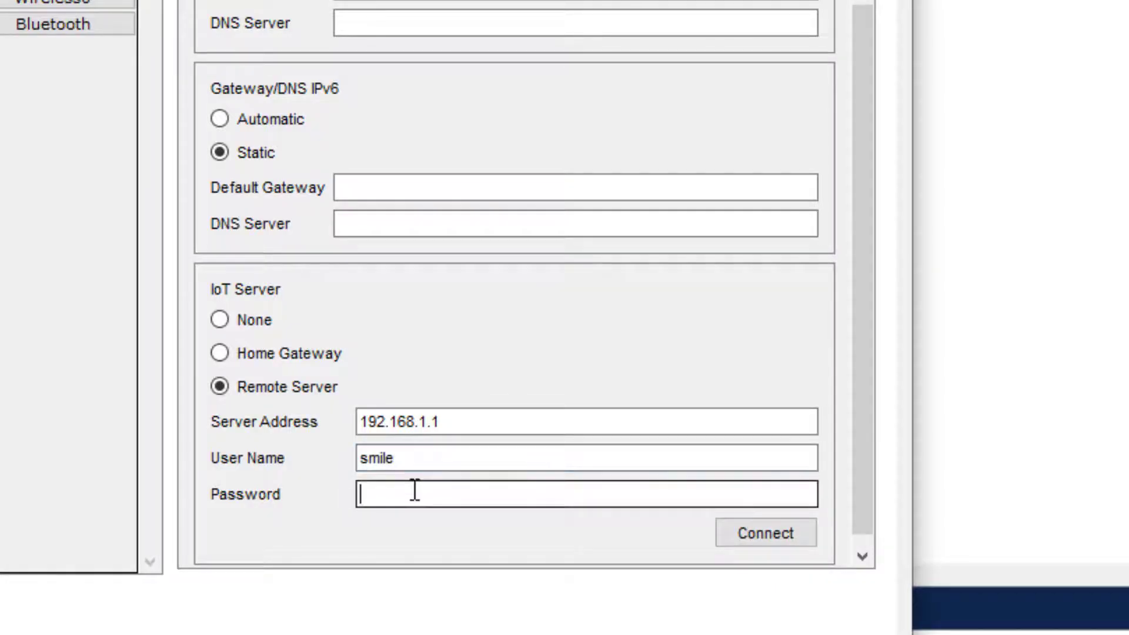
{"action": "type", "text": "smilkle"}
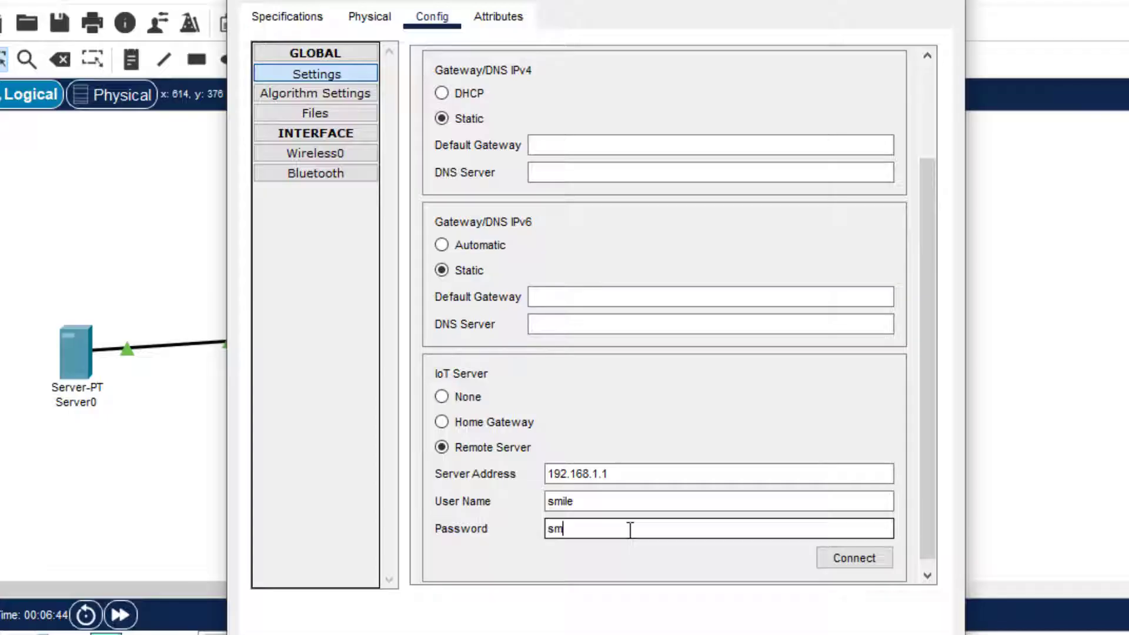
{"action": "left_click", "coordinate": [879, 560]}
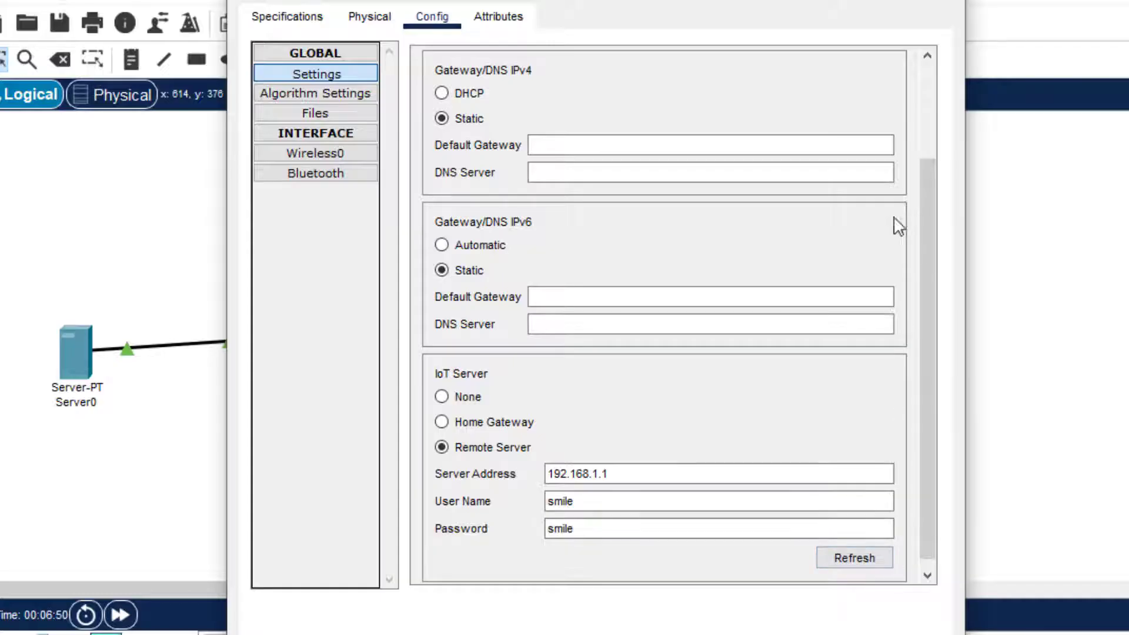
{"action": "left_click", "coordinate": [936, 2]}
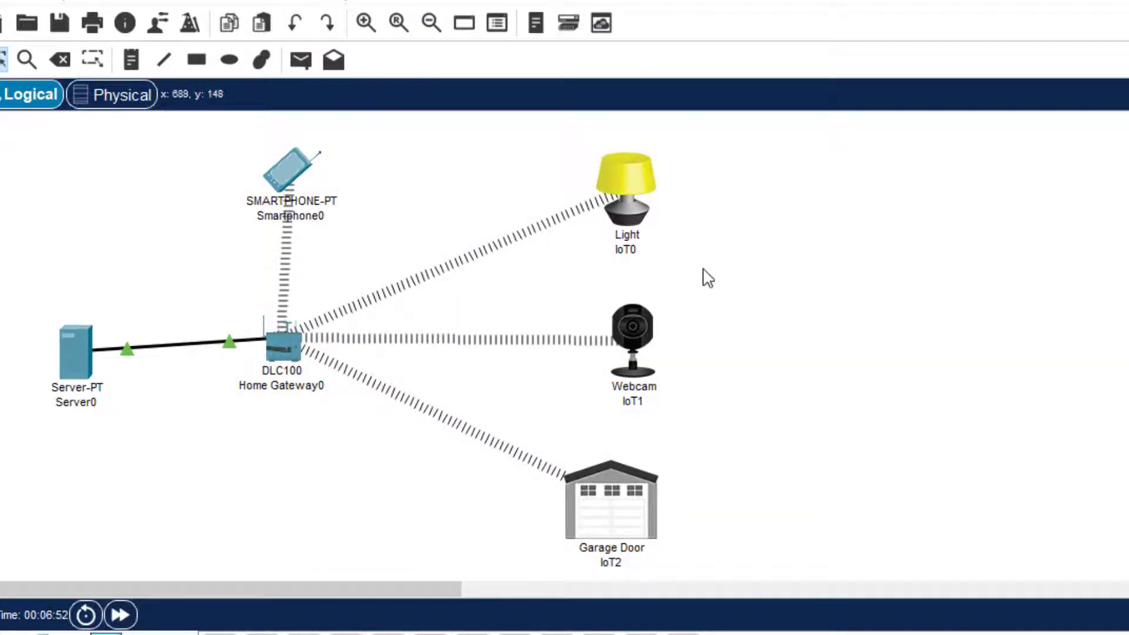
Load the registration server login page at 192.168.1.1 in the smartphone's web browser
{"action": "left_click", "coordinate": [287, 182]}
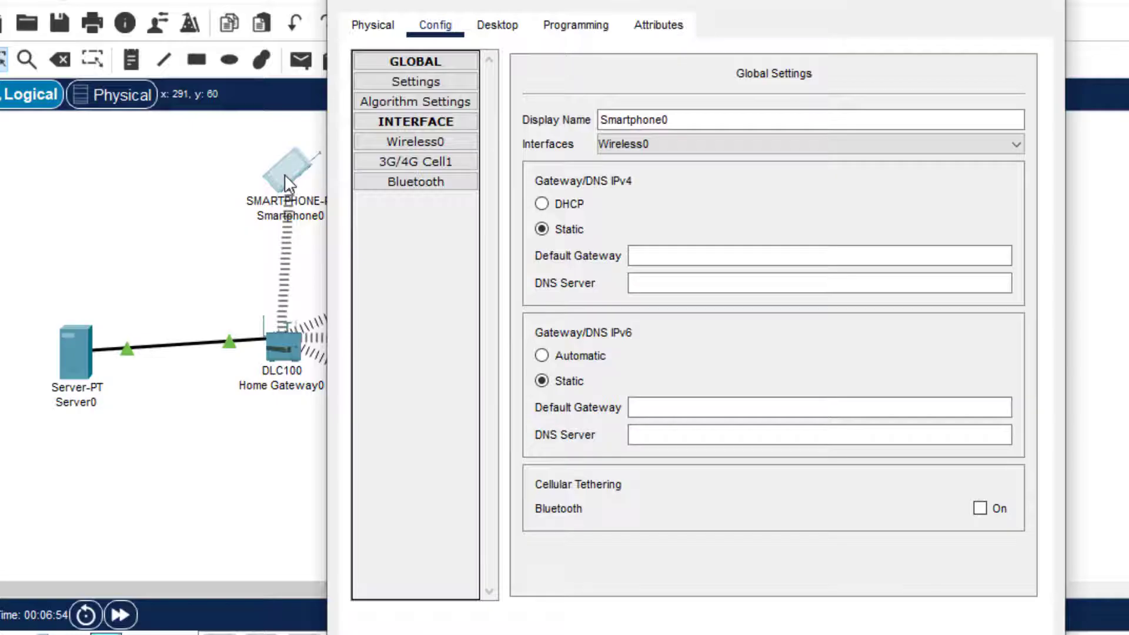
{"action": "left_click", "coordinate": [432, 88]}
{"action": "left_click", "coordinate": [500, 27]}
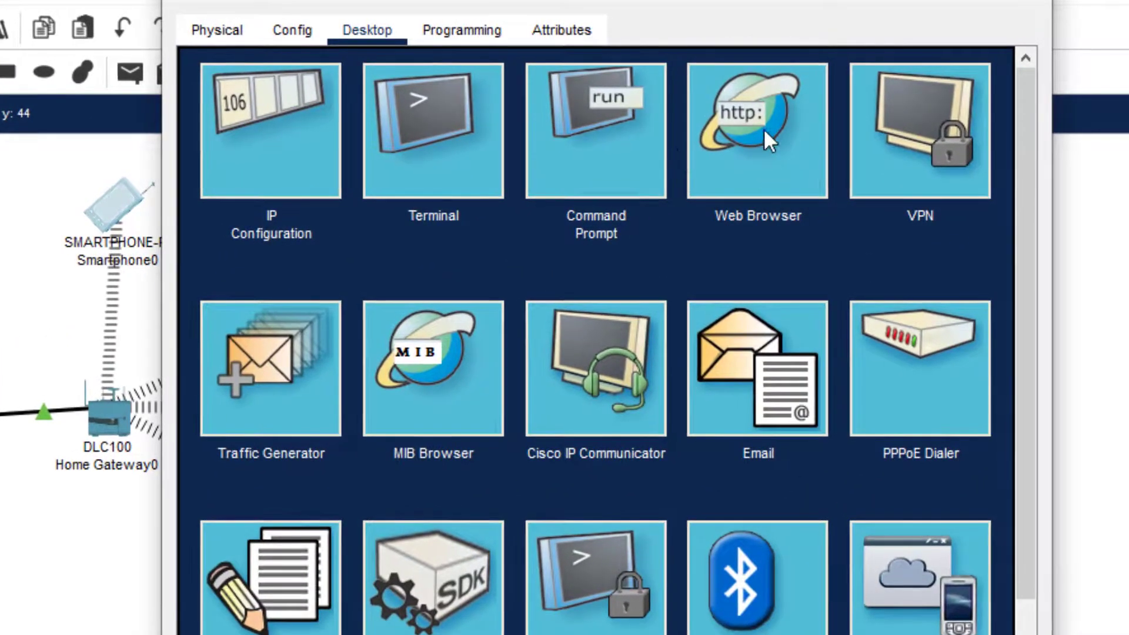
{"action": "left_click", "coordinate": [763, 128]}
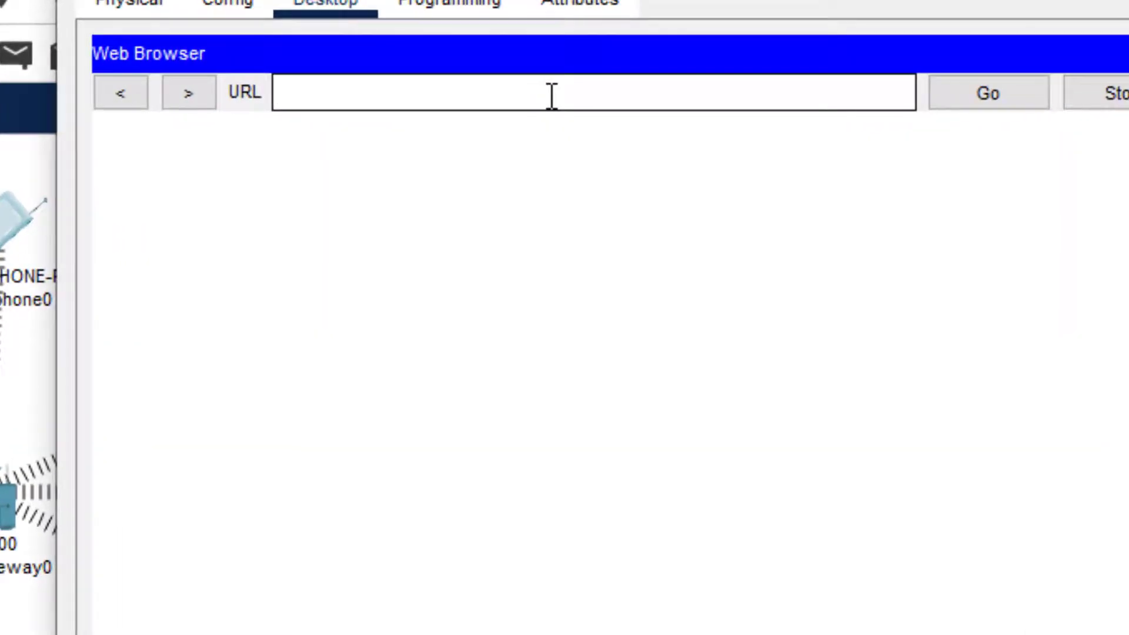
{"action": "type", "text": "192.168"}
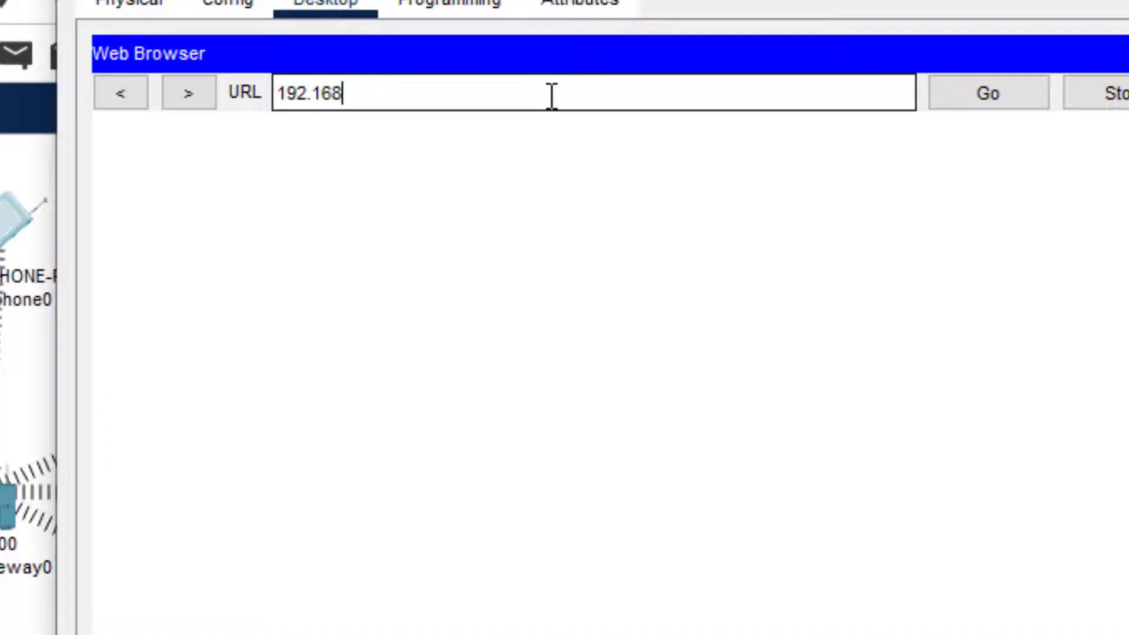
{"action": "type", "text": ".1.1"}
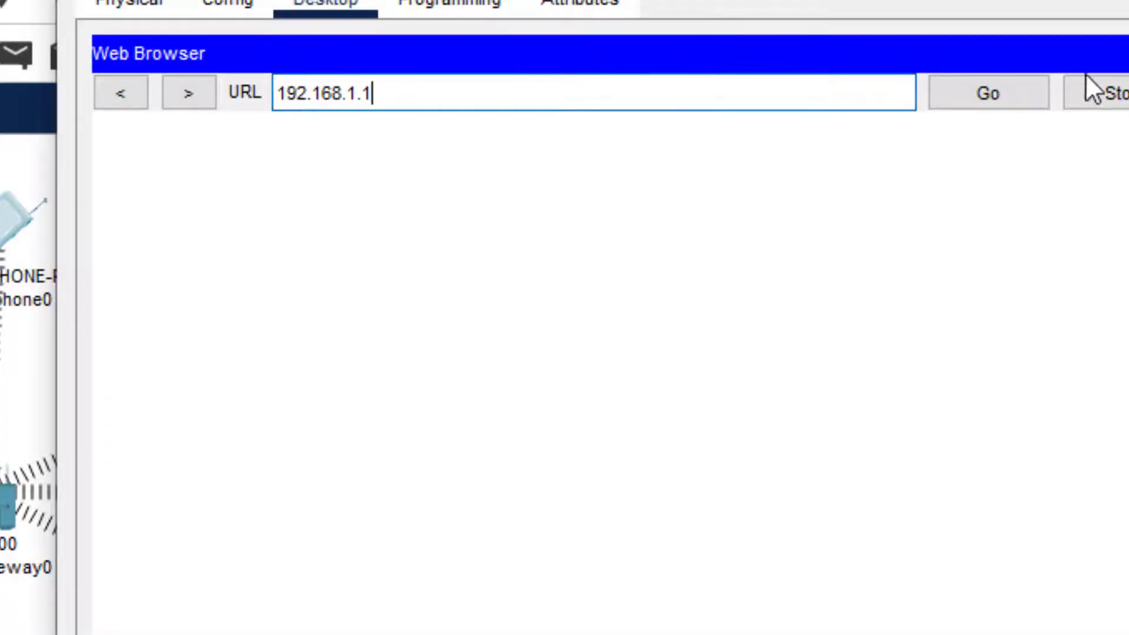
{"action": "left_click", "coordinate": [1025, 94]}
Sign in to the registration server with username smile and the account password
{"action": "left_click", "coordinate": [709, 210]}
{"action": "type", "text": "s"}
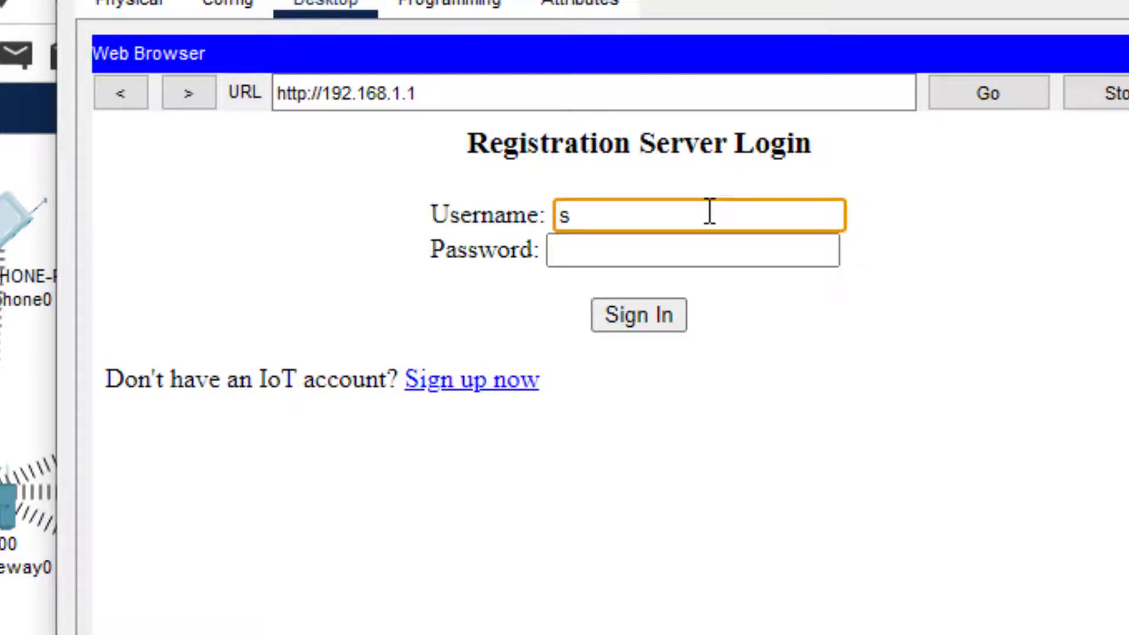
{"action": "type", "text": "mile"}
{"action": "left_click", "coordinate": [629, 250]}
{"action": "type", "text": "smile"}
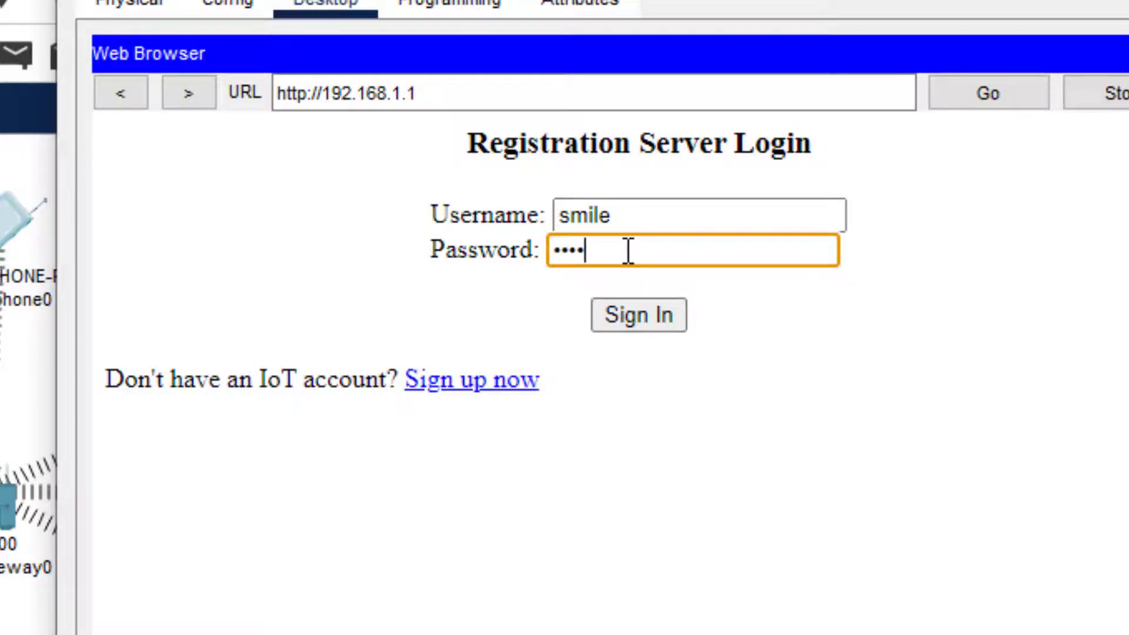
{"action": "left_click", "coordinate": [634, 316]}
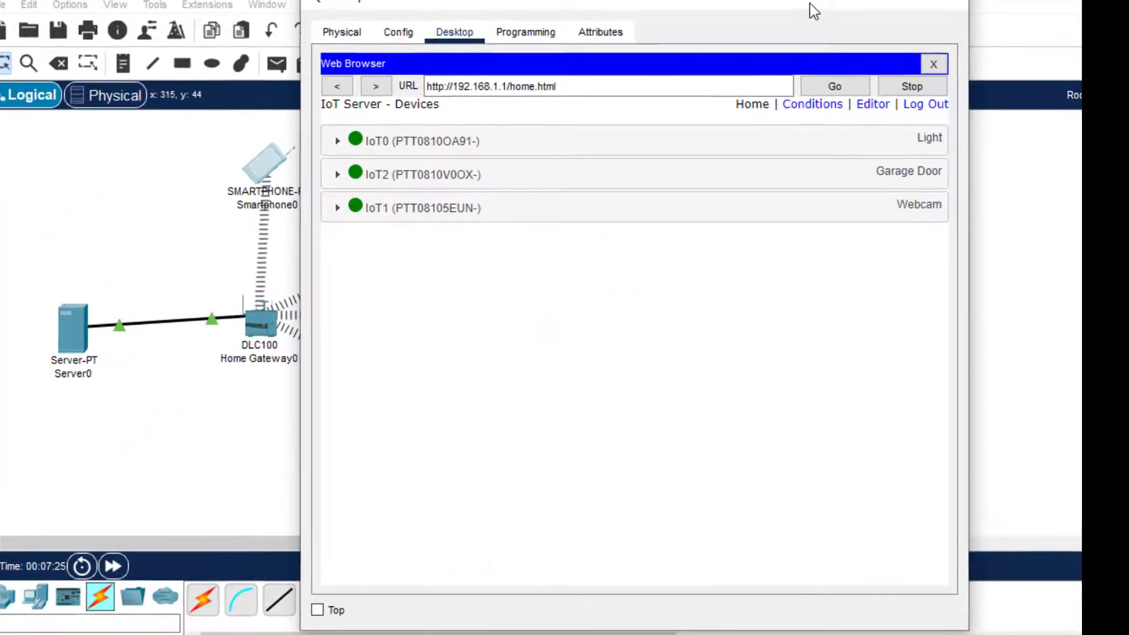
Expand the light in the device list and test its Dim, On and Off states, leaving it Off
{"action": "left_click_drag", "start_coordinate": [810, 4], "coordinate": [530, 106]}
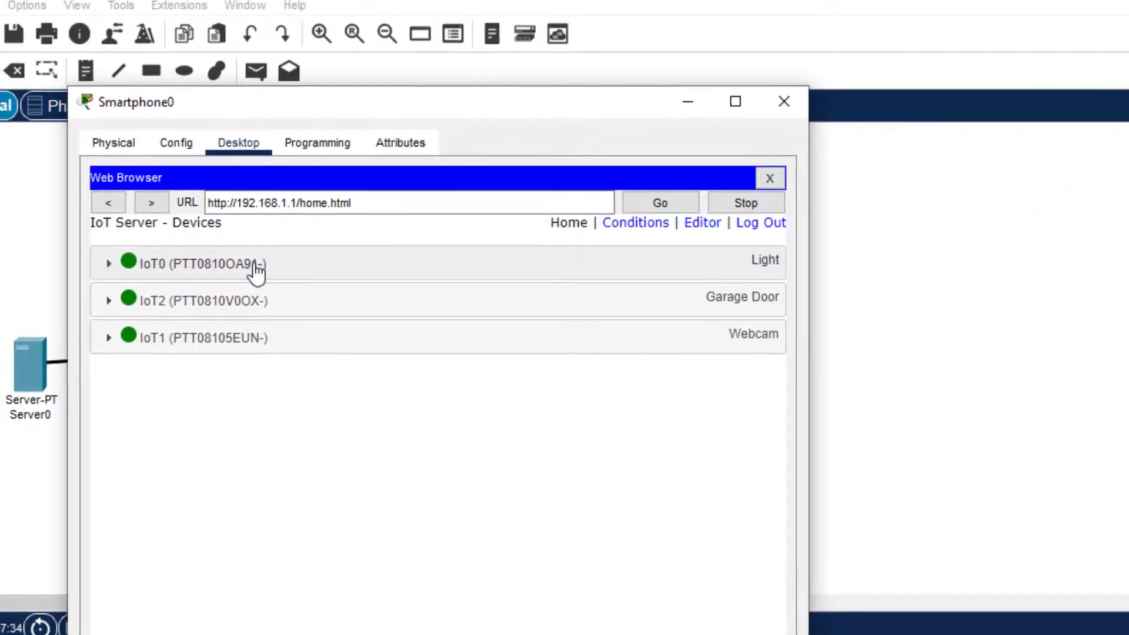
{"action": "left_click", "coordinate": [256, 265]}
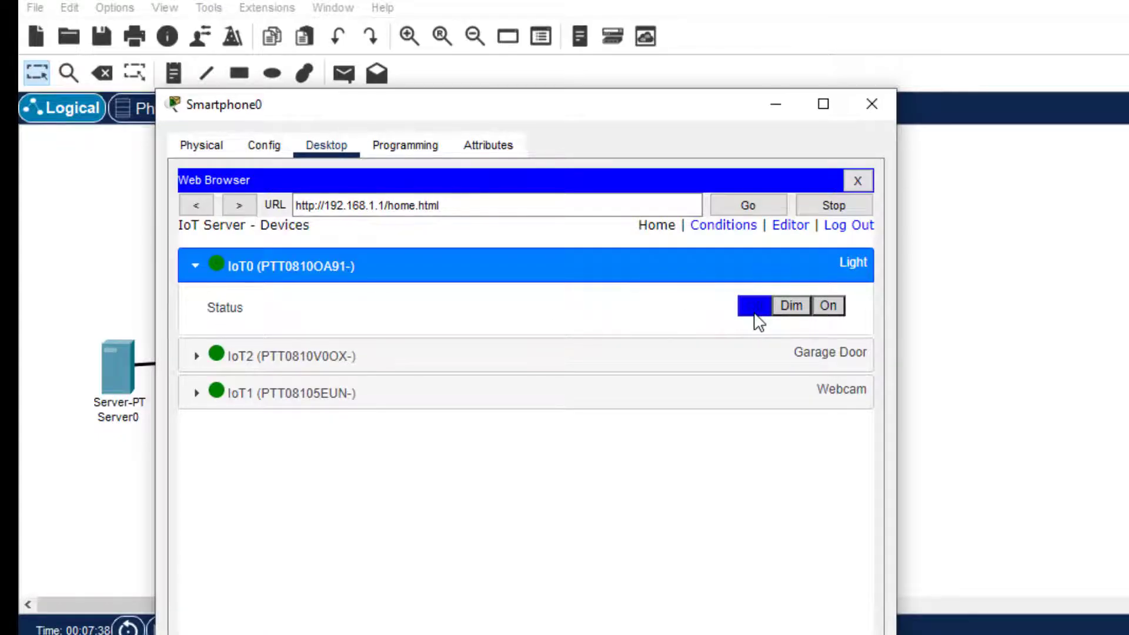
{"action": "left_click_drag", "start_coordinate": [656, 114], "coordinate": [408, 63]}
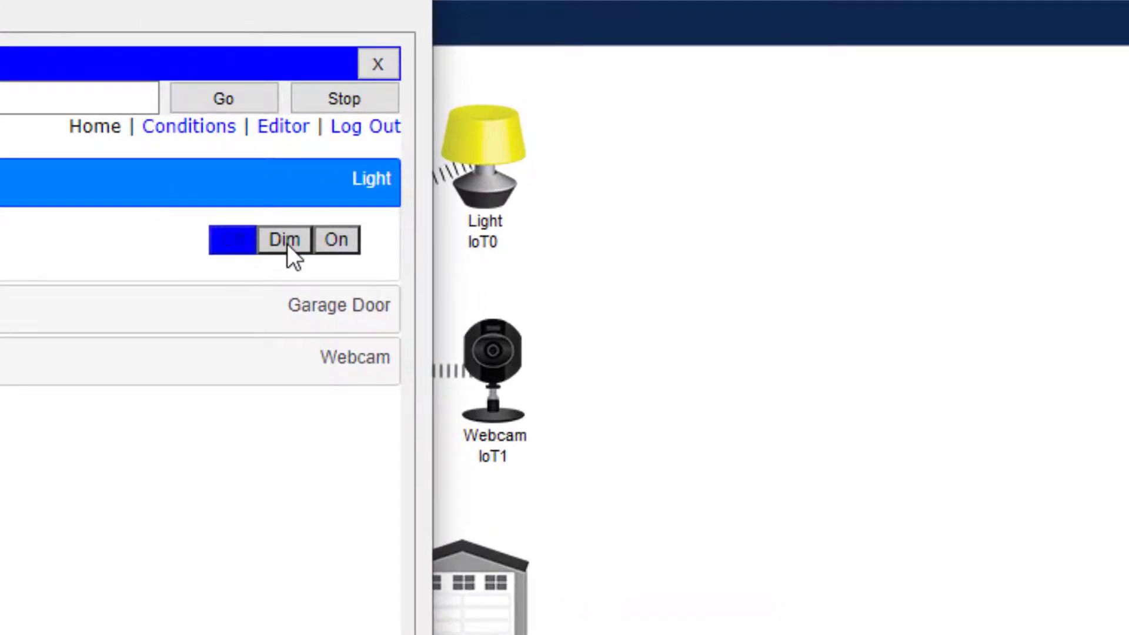
{"action": "left_click", "coordinate": [287, 244]}
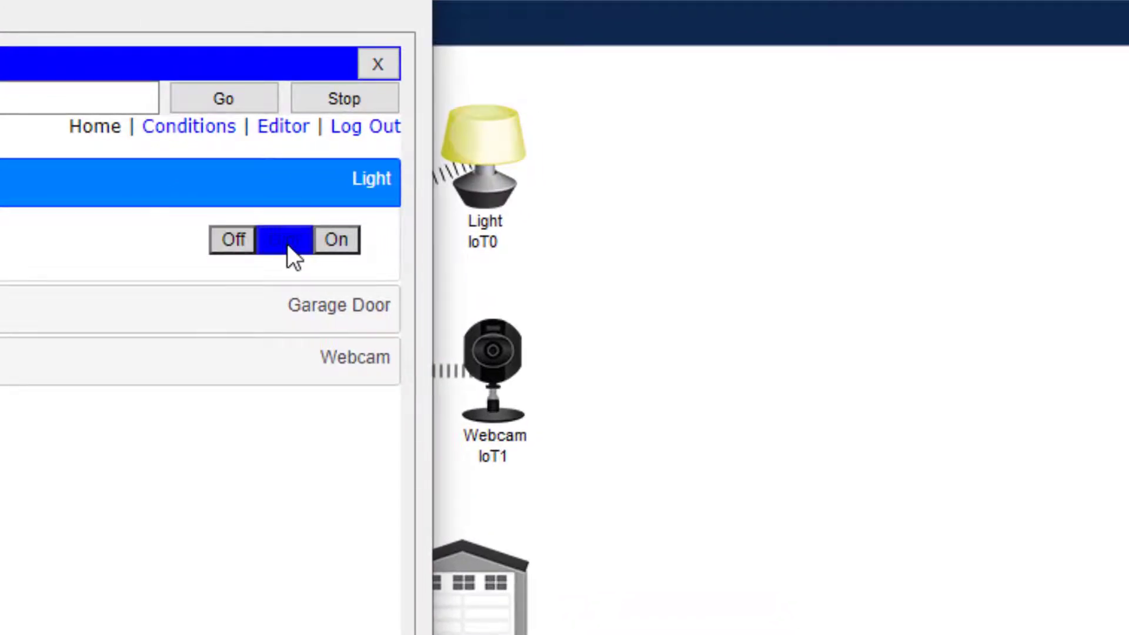
{"action": "left_click", "coordinate": [338, 246]}
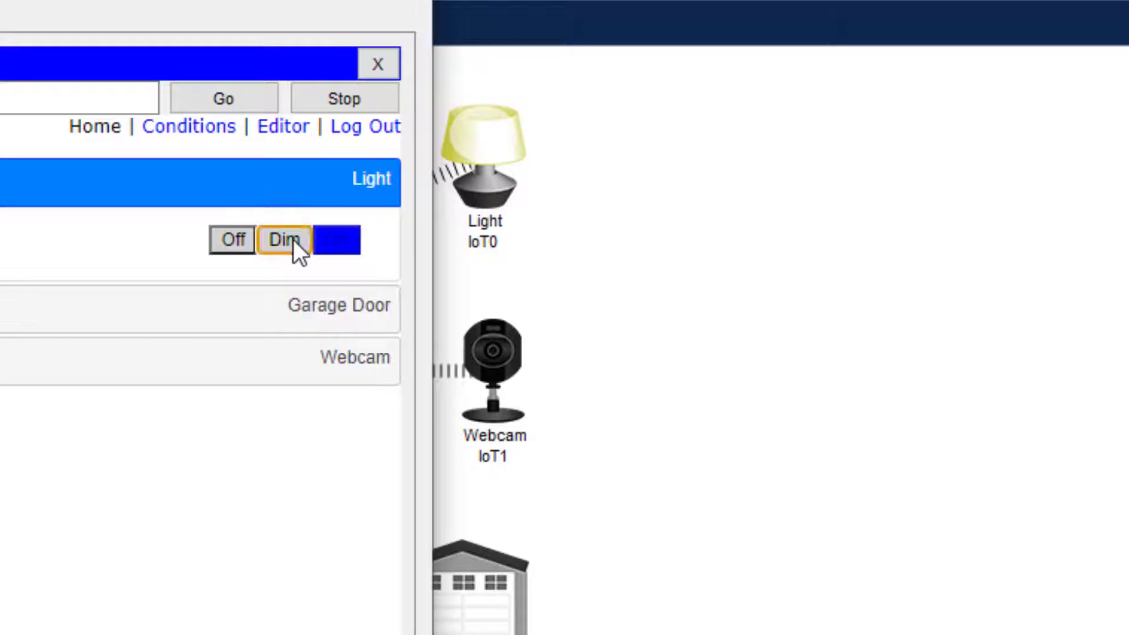
{"action": "left_click", "coordinate": [293, 239]}
{"action": "left_click", "coordinate": [230, 239]}
{"action": "left_click", "coordinate": [354, 242]}
{"action": "left_click", "coordinate": [286, 241]}
{"action": "left_click", "coordinate": [227, 238]}
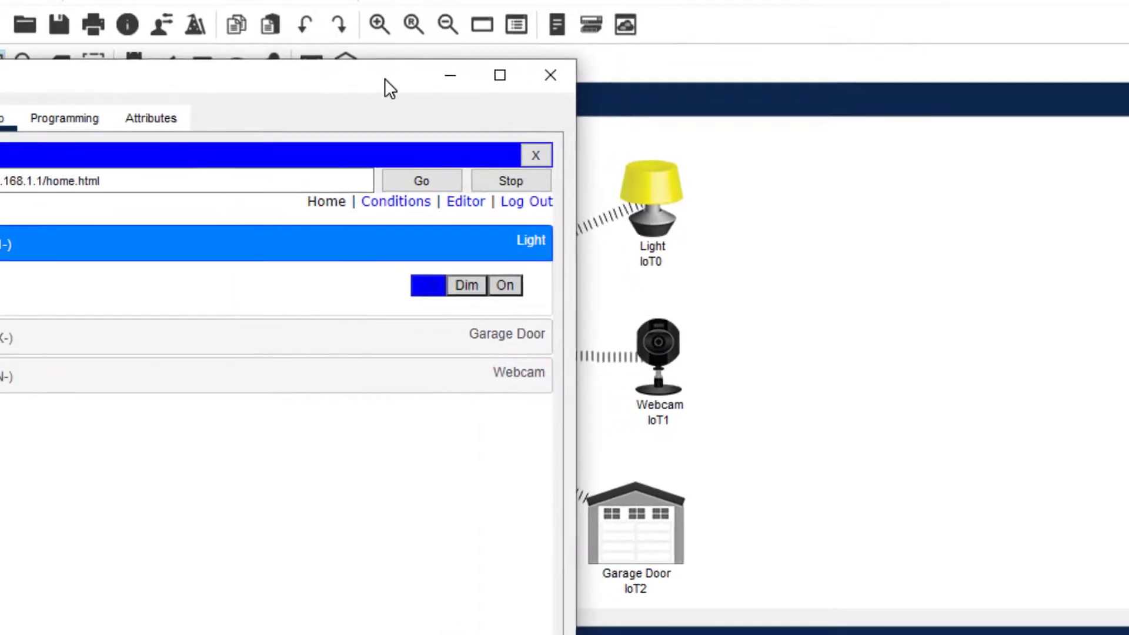
Expand the garage door in the device list and test opening and closing it repeatedly, leaving it closed
{"action": "left_click", "coordinate": [131, 319]}
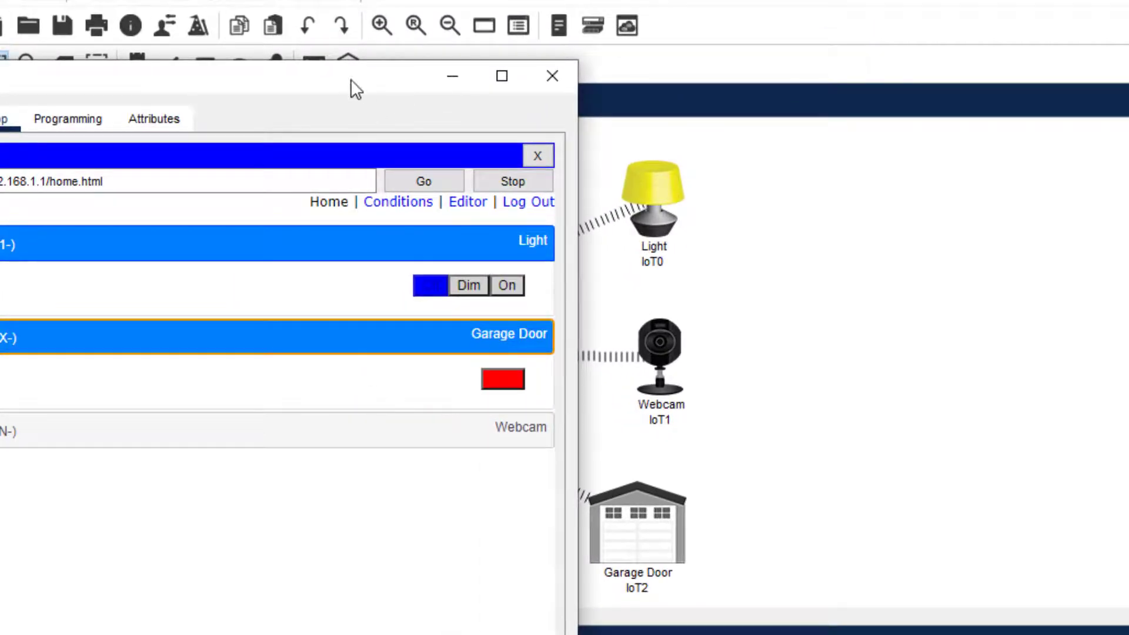
{"action": "left_click_drag", "start_coordinate": [411, 80], "coordinate": [582, 86]}
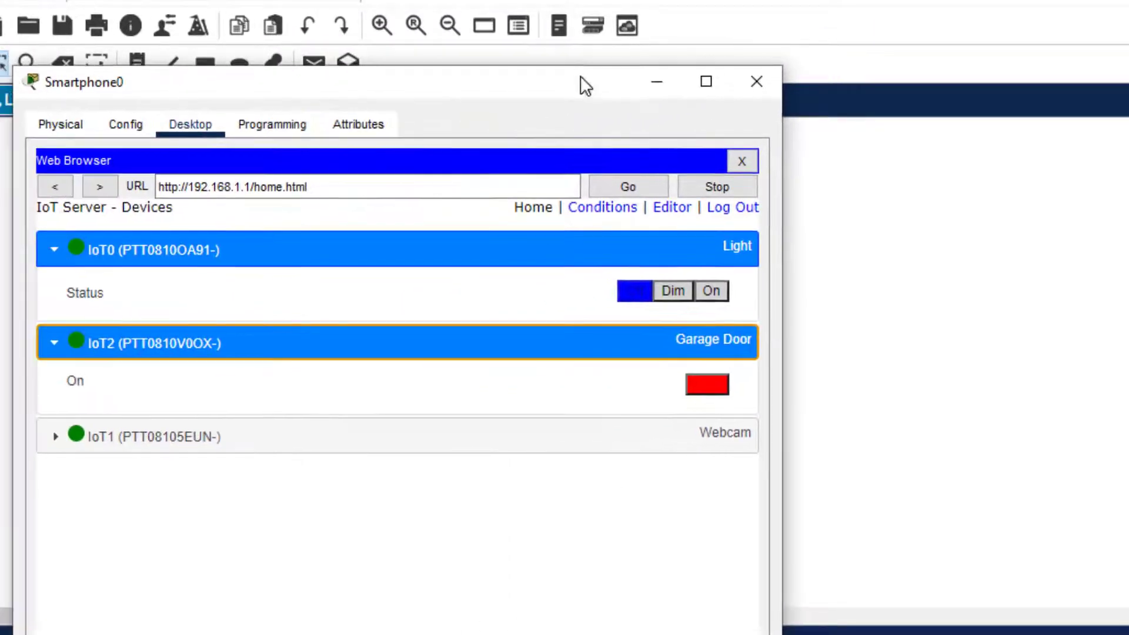
{"action": "left_click", "coordinate": [686, 385]}
{"action": "left_click_drag", "start_coordinate": [479, 76], "coordinate": [371, 73]}
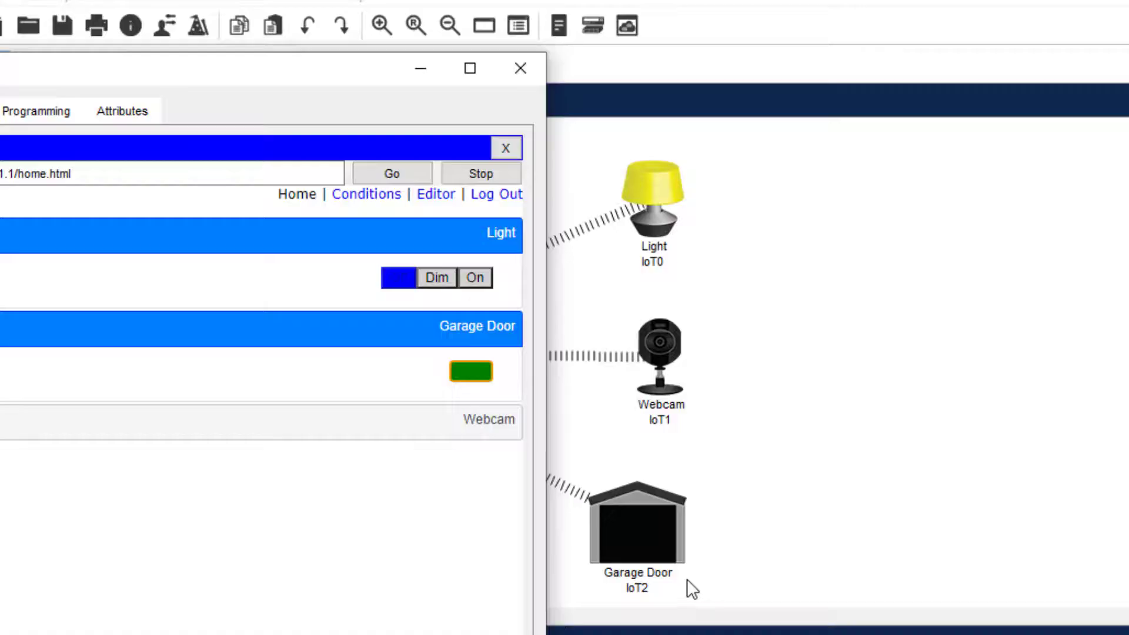
{"action": "left_click", "coordinate": [469, 370]}
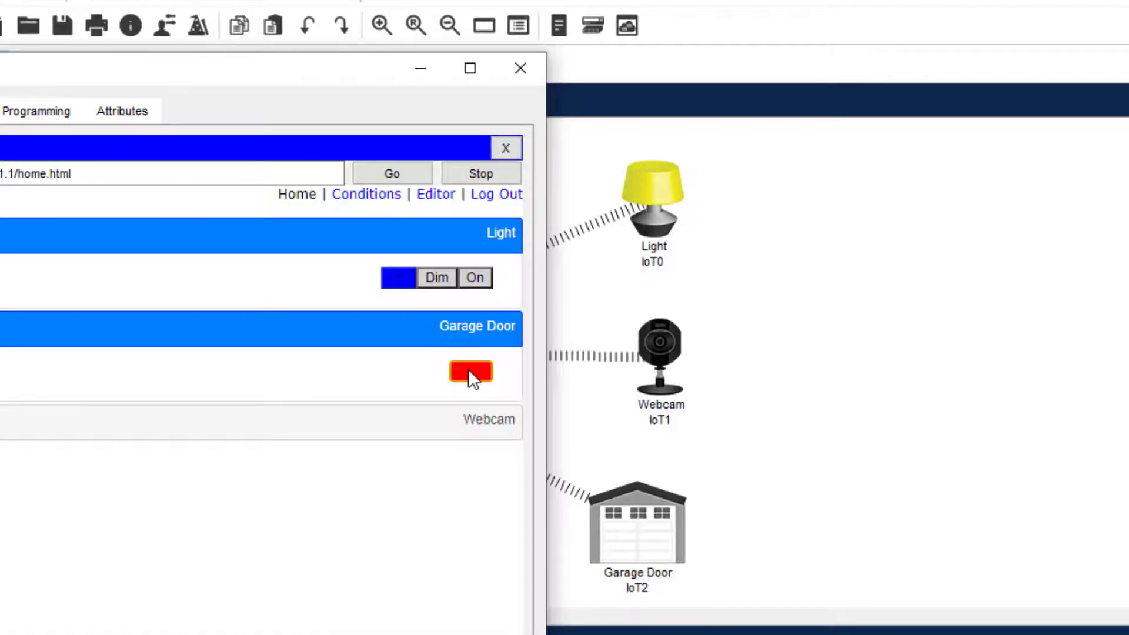
{"action": "left_click", "coordinate": [471, 375]}
{"action": "left_click", "coordinate": [470, 372]}
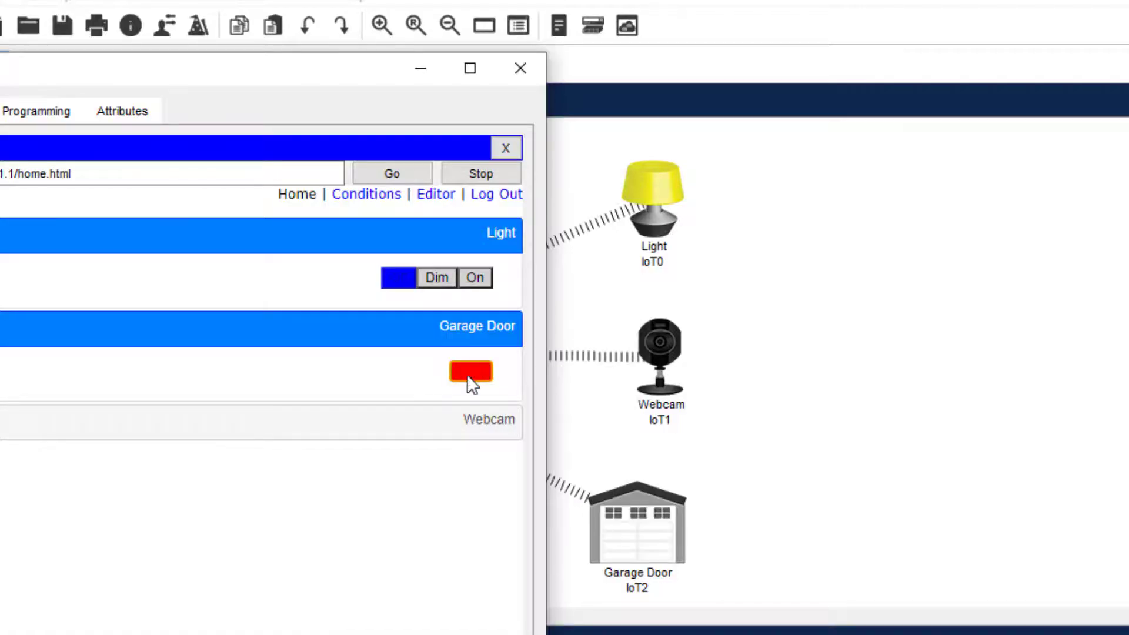
Expand the webcam in the device list and test switching it on, off and on again
{"action": "left_click", "coordinate": [454, 432]}
{"action": "left_click", "coordinate": [468, 466]}
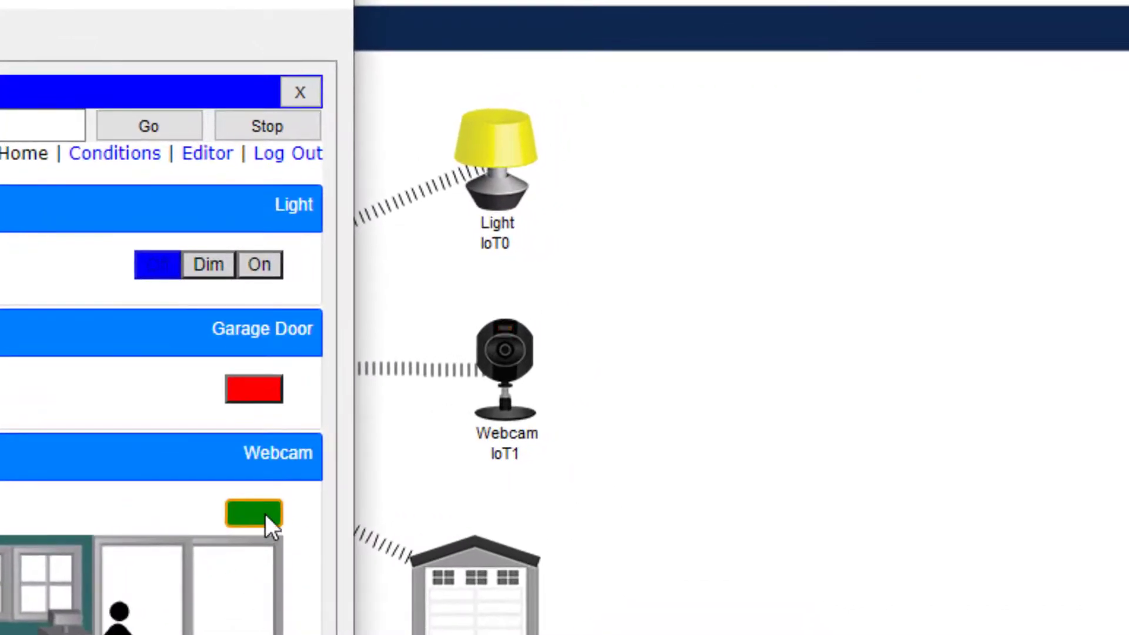
{"action": "left_click", "coordinate": [266, 511]}
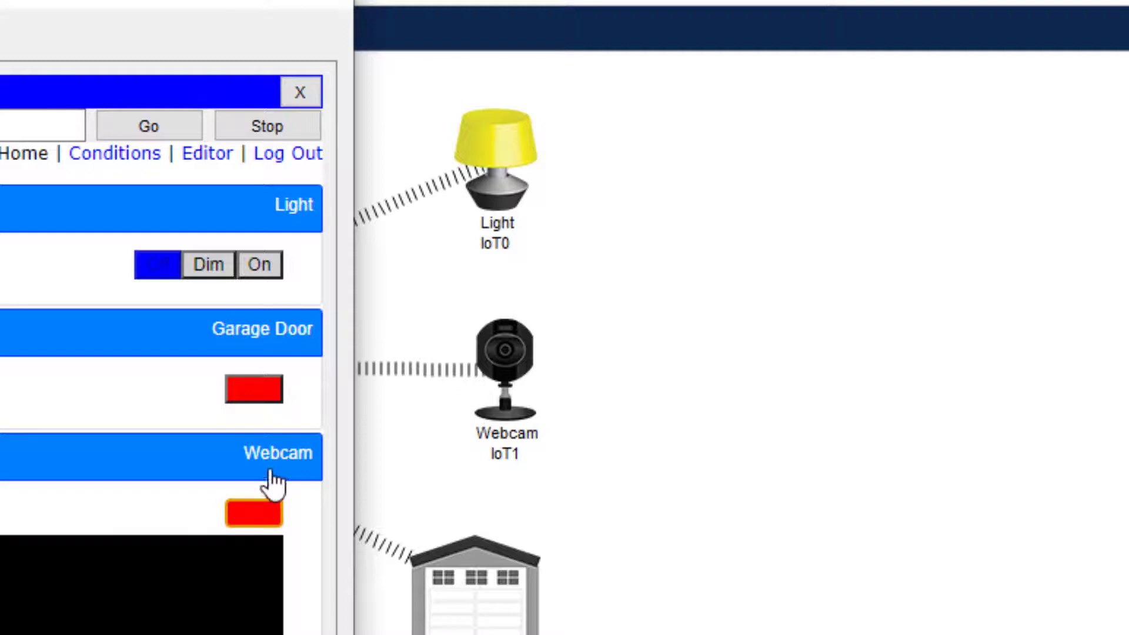
{"action": "left_click", "coordinate": [246, 512]}
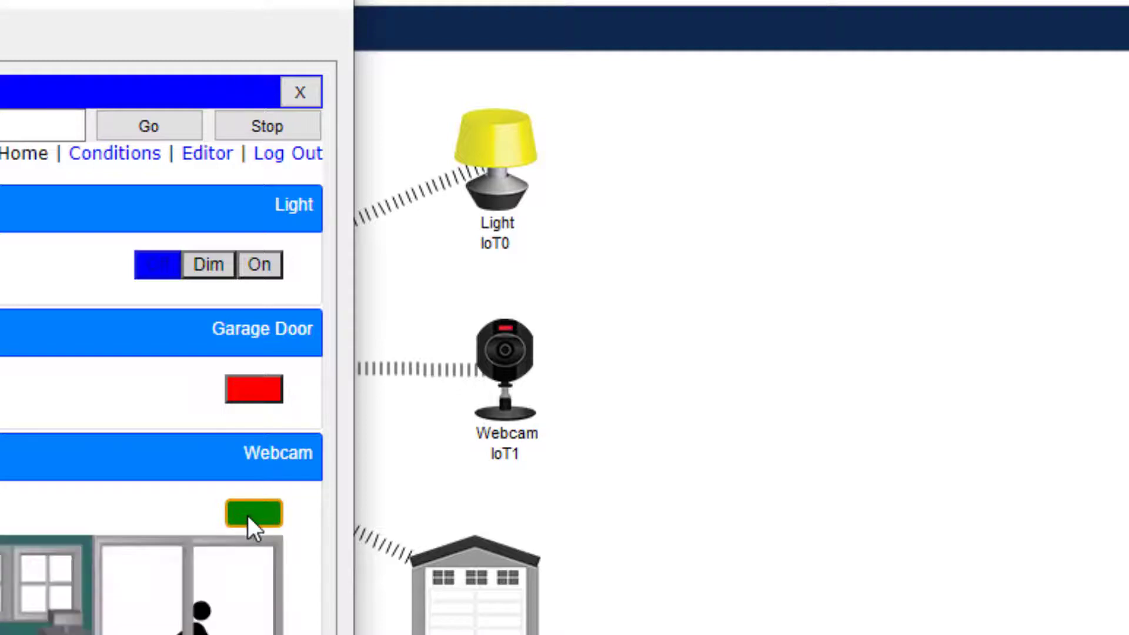
Toggle the garage door from the device list again and leave it open
{"action": "left_click", "coordinate": [259, 392]}
{"action": "left_click", "coordinate": [257, 392]}
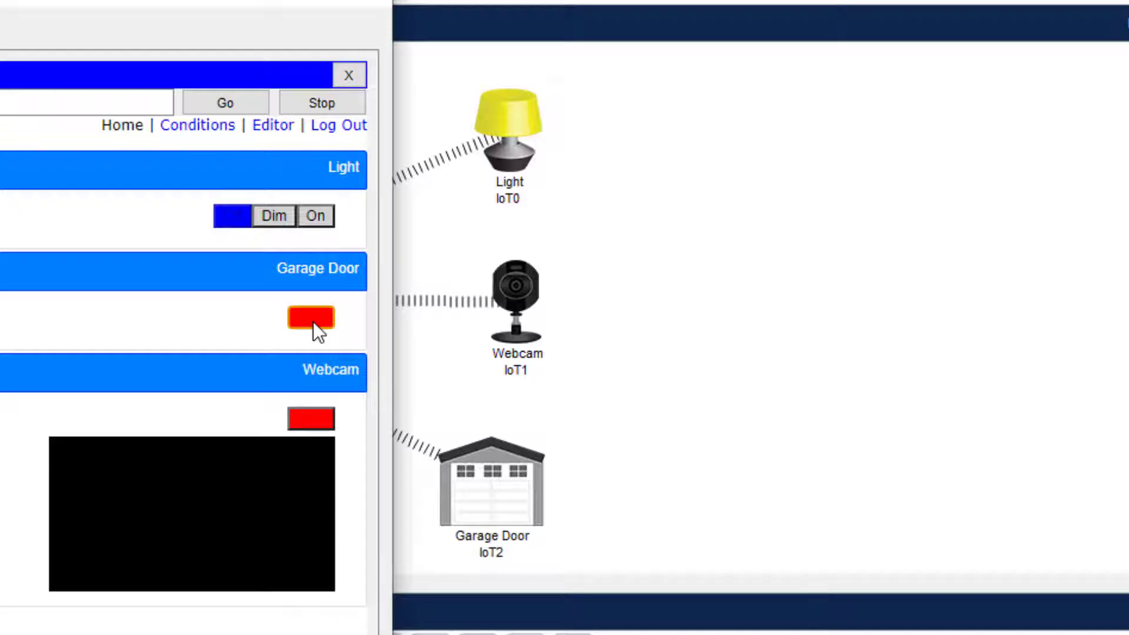
{"action": "left_click", "coordinate": [313, 321]}
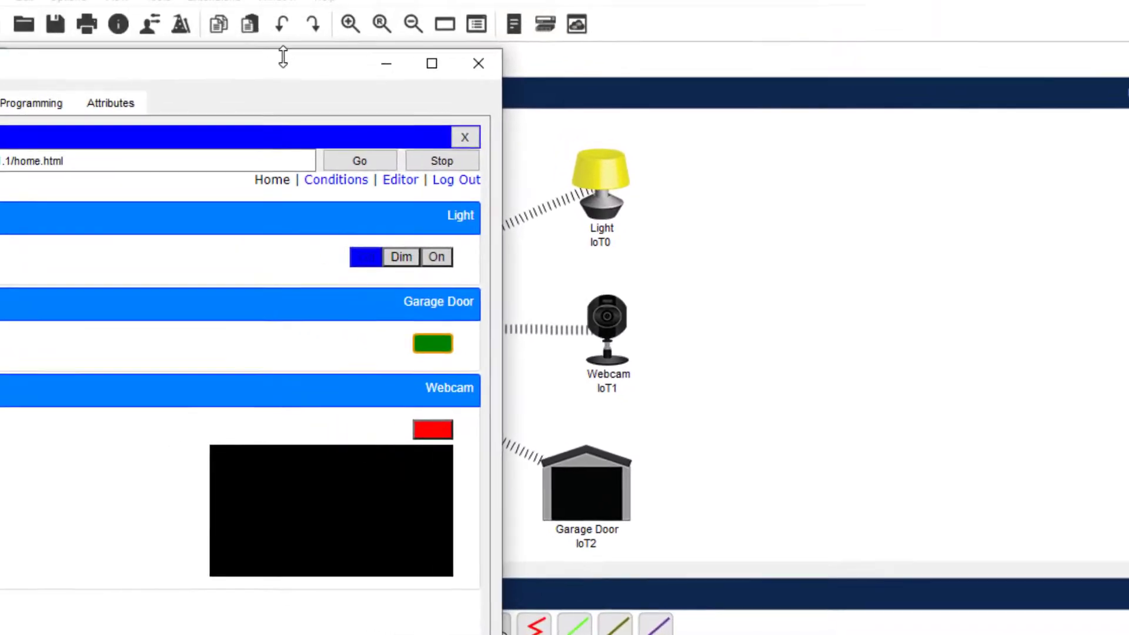
Collapse the light, garage door and webcam entries in the IoT server's device list
{"action": "left_click_drag", "start_coordinate": [459, 96], "coordinate": [649, 122]}
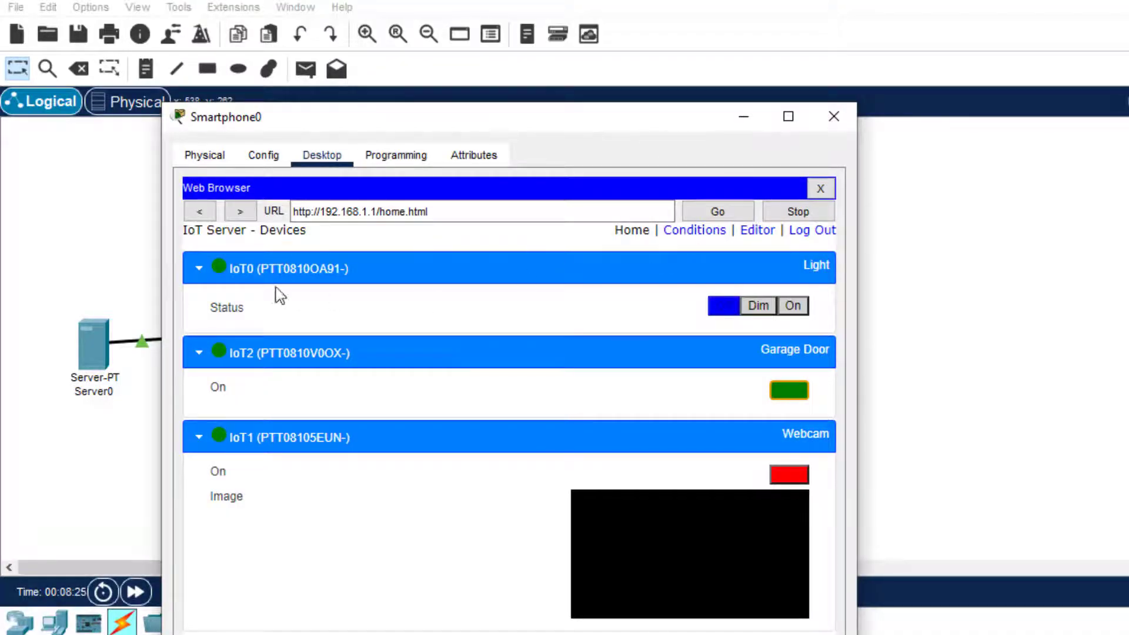
{"action": "left_click", "coordinate": [261, 275]}
{"action": "left_click", "coordinate": [259, 316]}
{"action": "left_click", "coordinate": [252, 345]}
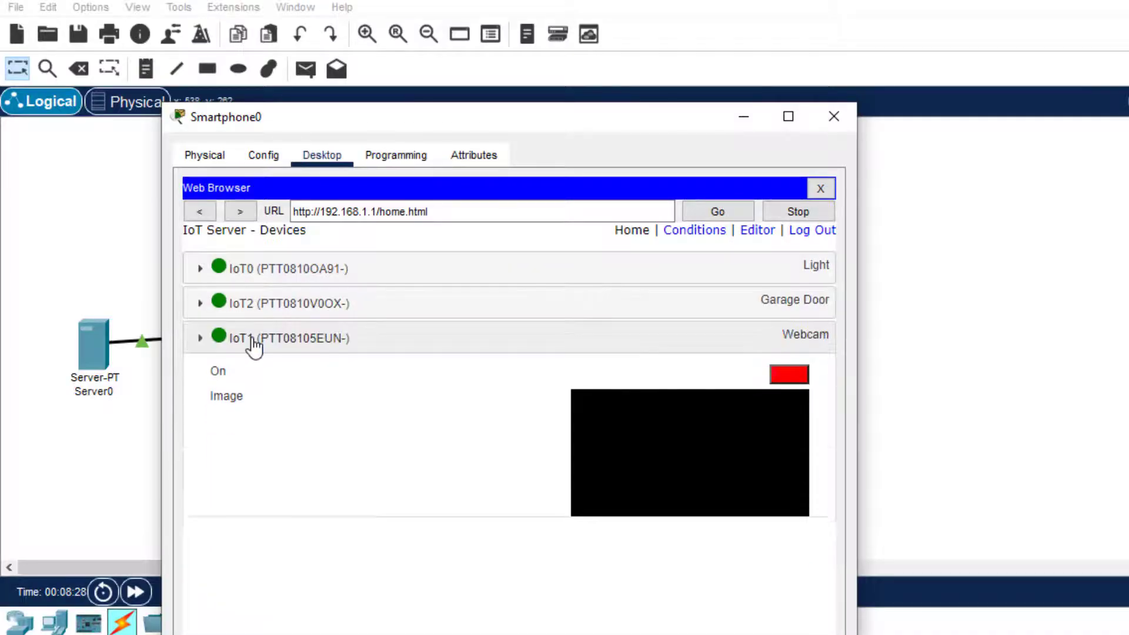
Close the smartphone's window and rename the light IoT0 in the workspace as Light
{"action": "left_click", "coordinate": [833, 115]}
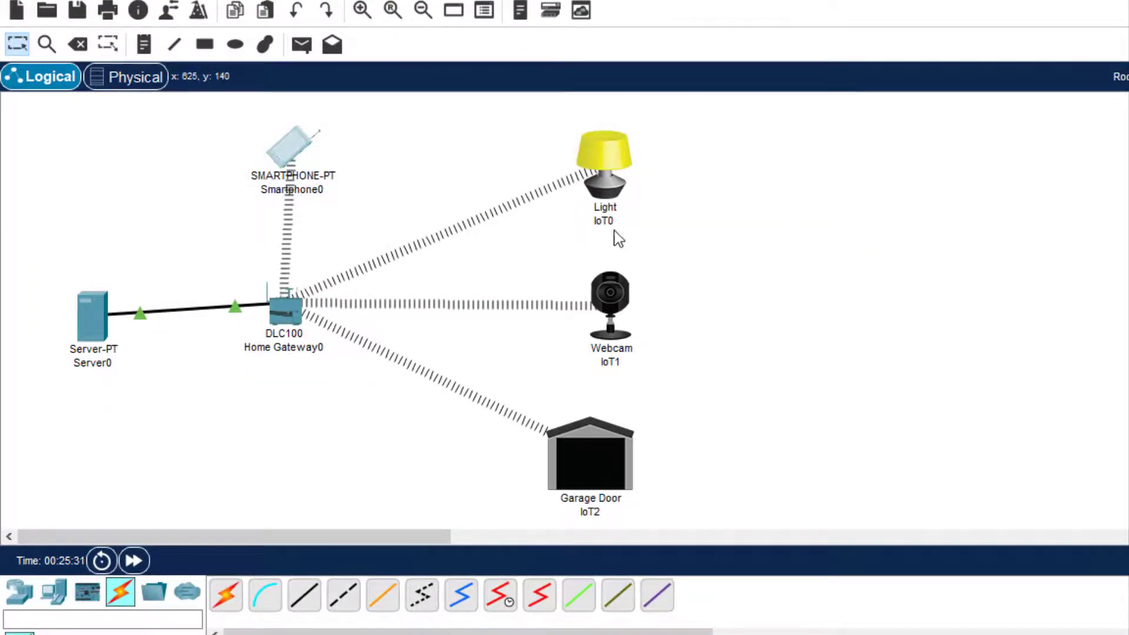
{"action": "left_click", "coordinate": [612, 224]}
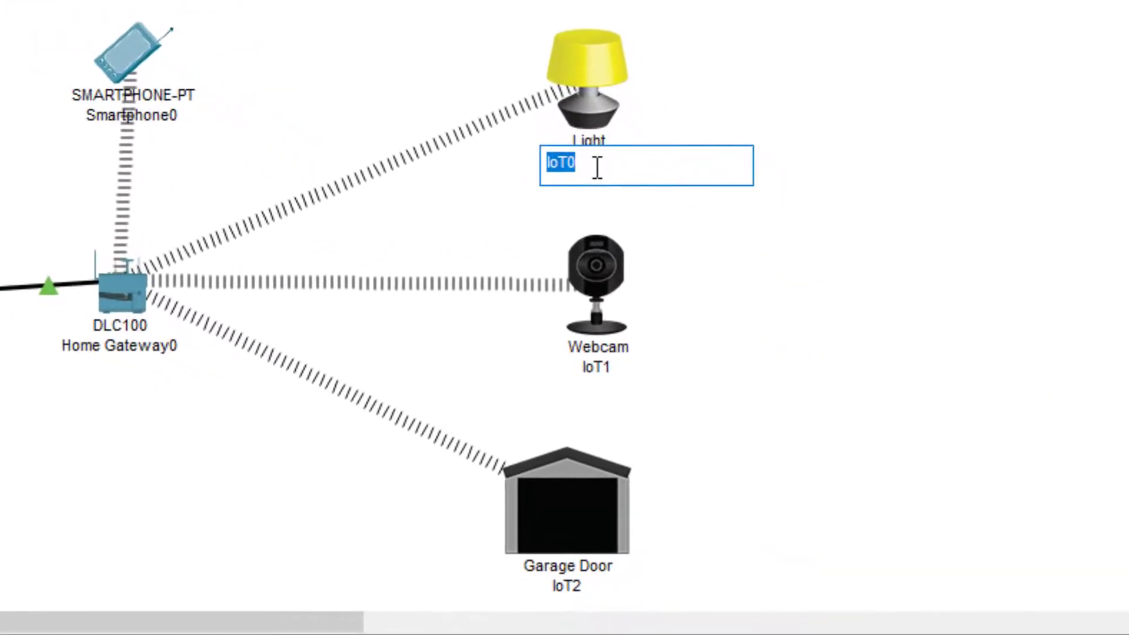
{"action": "type", "text": "Light"}
{"action": "key", "text": "Return"}
Rename the webcam IoT1 in the workspace as Web cam
{"action": "left_click", "coordinate": [605, 333]}
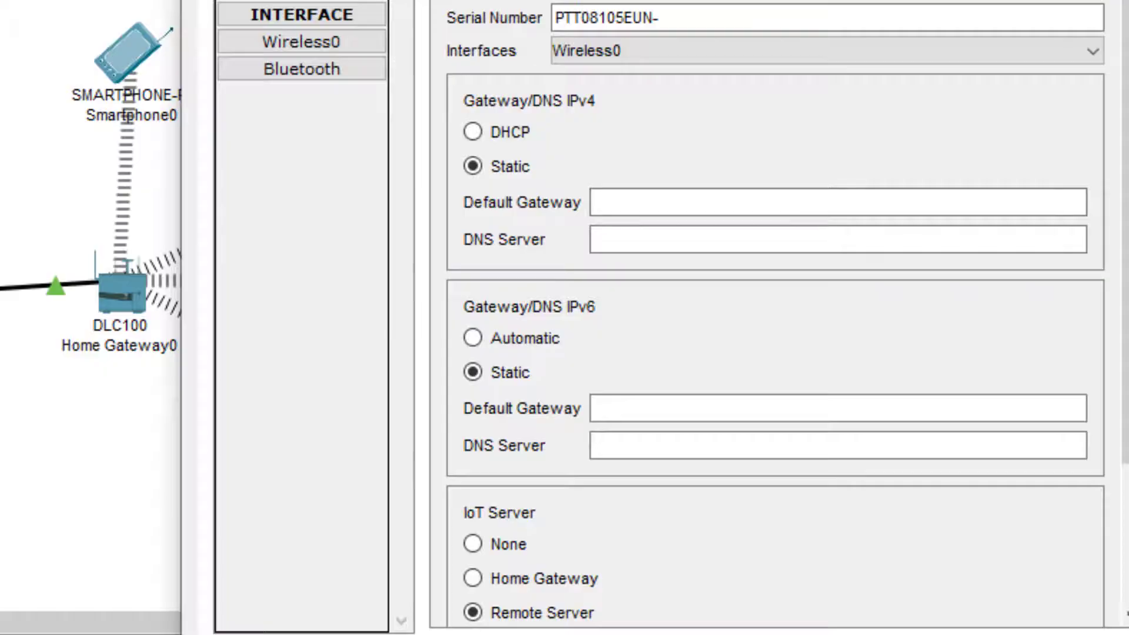
{"action": "key", "text": "alt+F4"}
{"action": "left_click", "coordinate": [605, 370]}
{"action": "left_click_drag", "start_coordinate": [606, 371], "coordinate": [550, 370]}
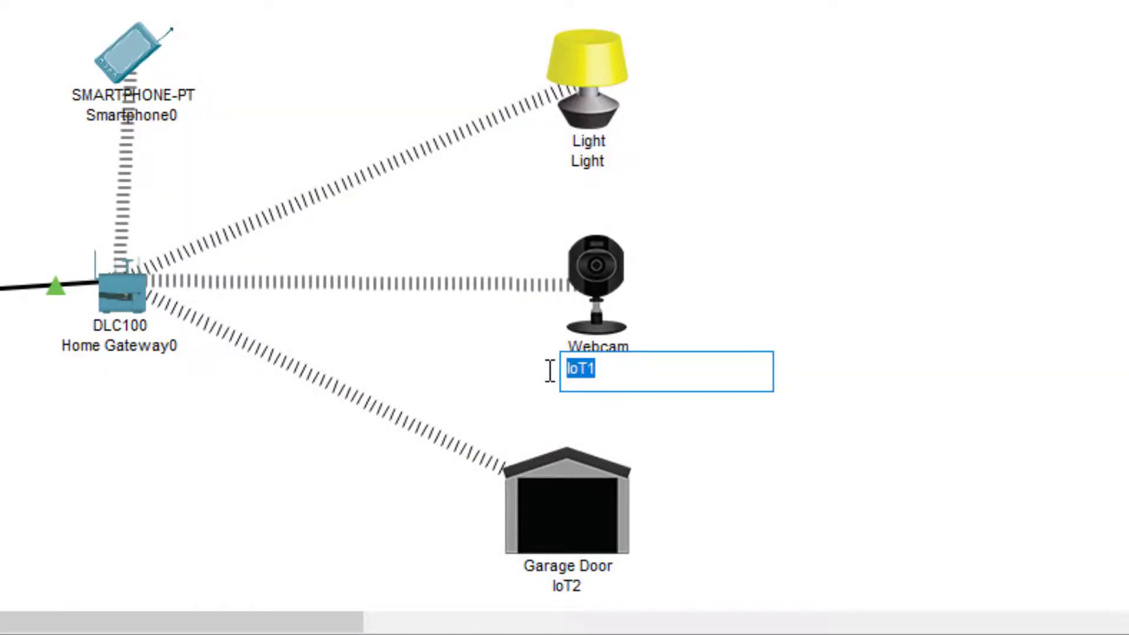
{"action": "type", "text": "Web ca"}
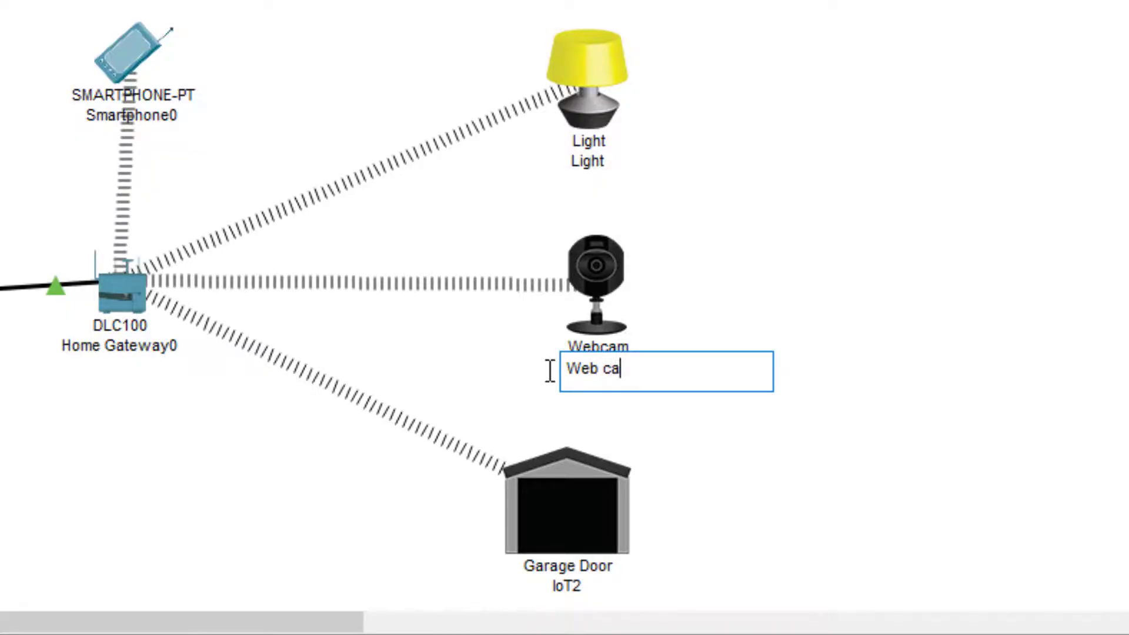
{"action": "type", "text": "m"}
{"action": "left_click", "coordinate": [875, 266]}
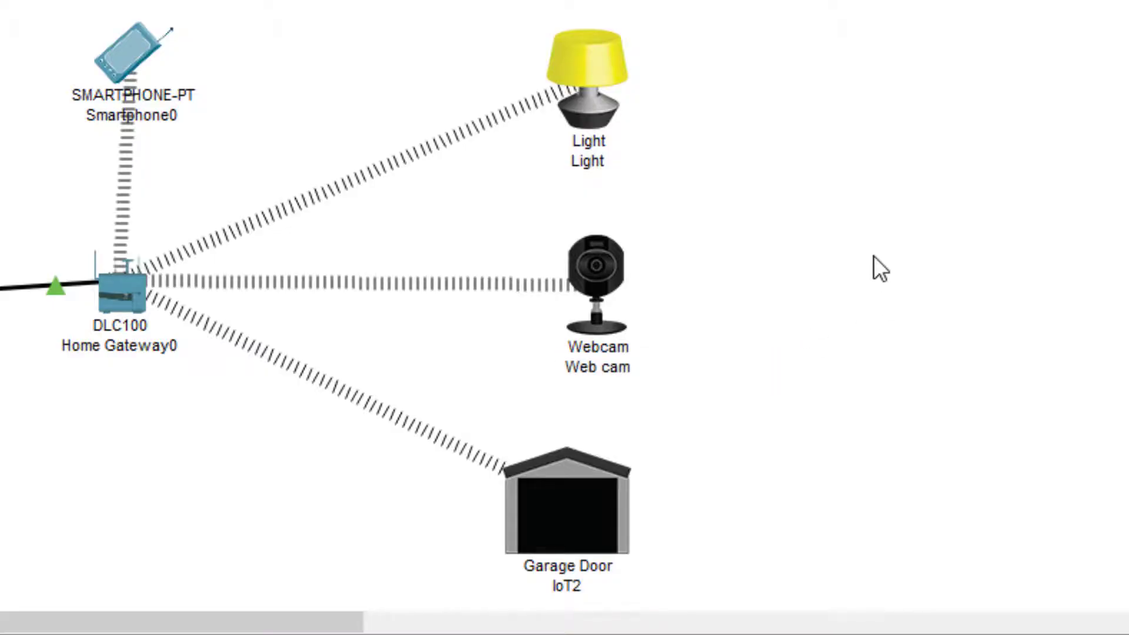
Rename the garage door IoT2 in the workspace as Door
{"action": "left_click", "coordinate": [558, 585]}
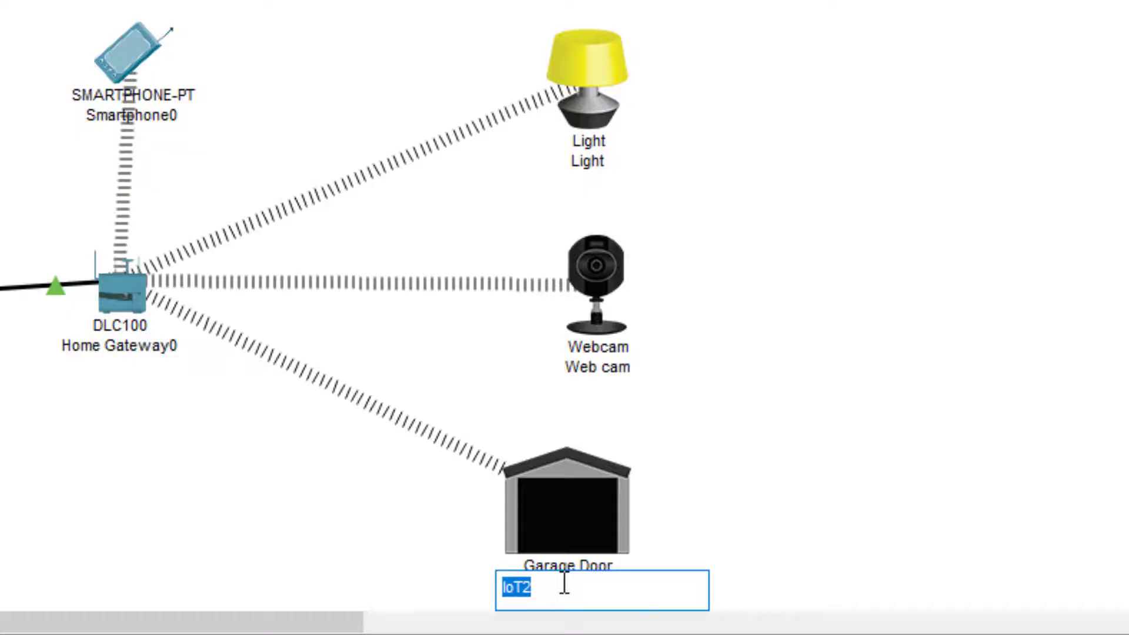
{"action": "type", "text": "Door"}
{"action": "left_click", "coordinate": [786, 438]}
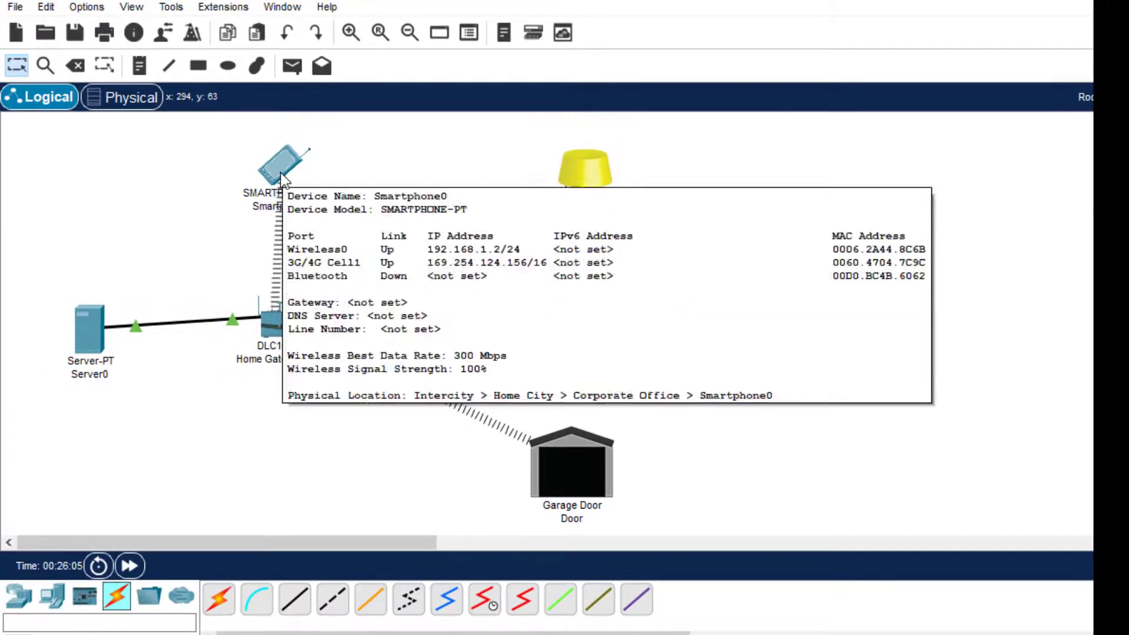
Open the smartphone's web browser and load the IoT server's page at 192.168.1.1
{"action": "left_click", "coordinate": [288, 170]}
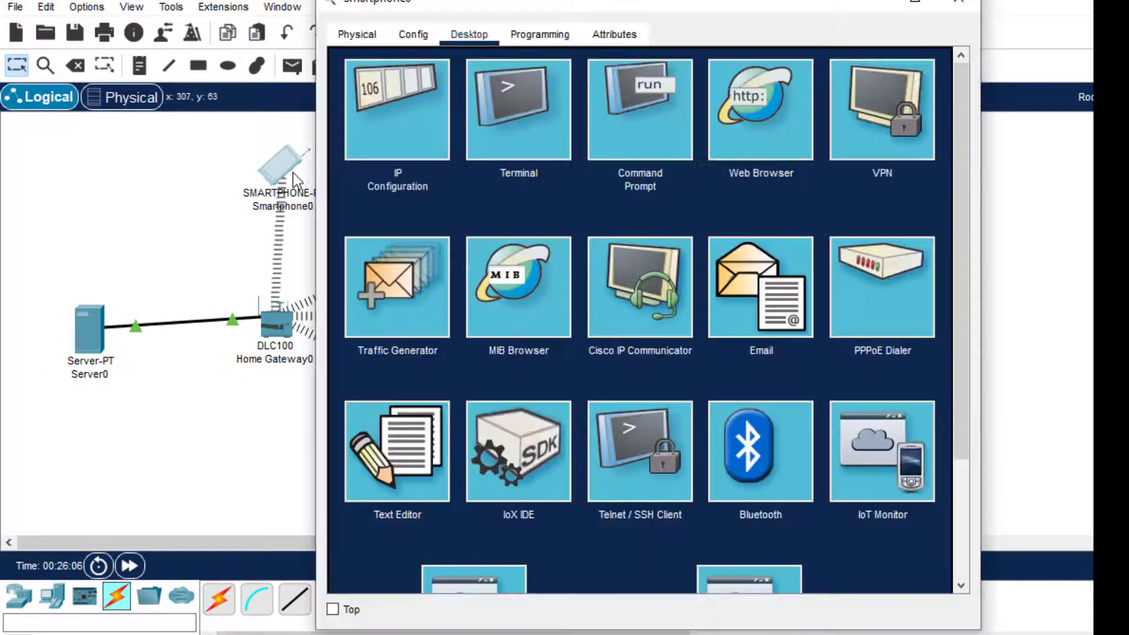
{"action": "left_click", "coordinate": [743, 117]}
{"action": "left_click", "coordinate": [556, 89]}
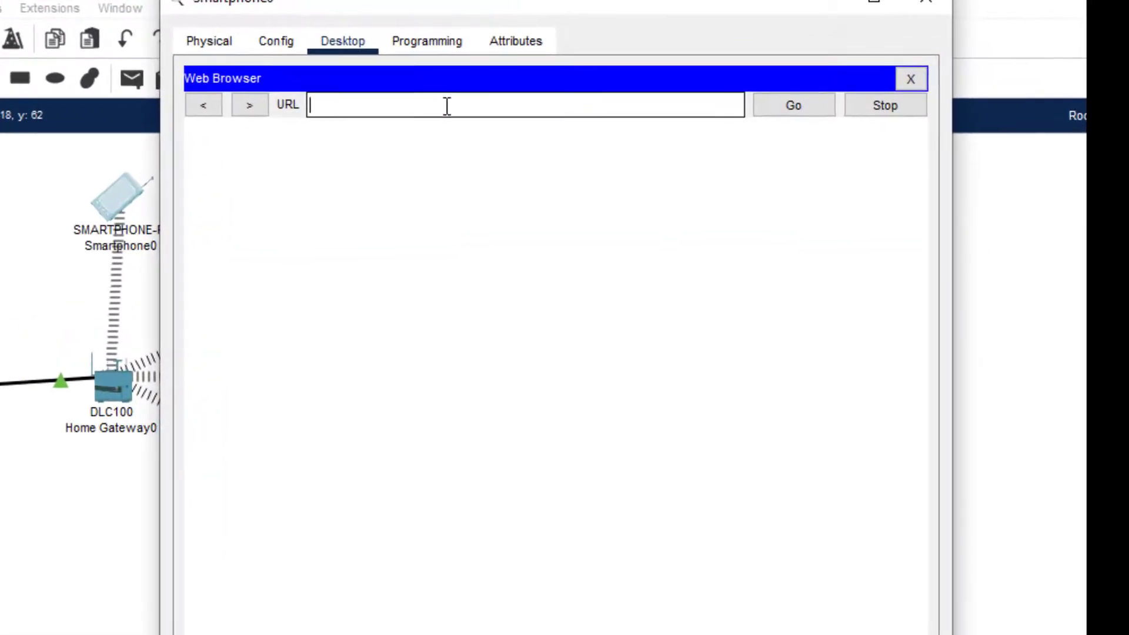
{"action": "type", "text": "192.168.1"}
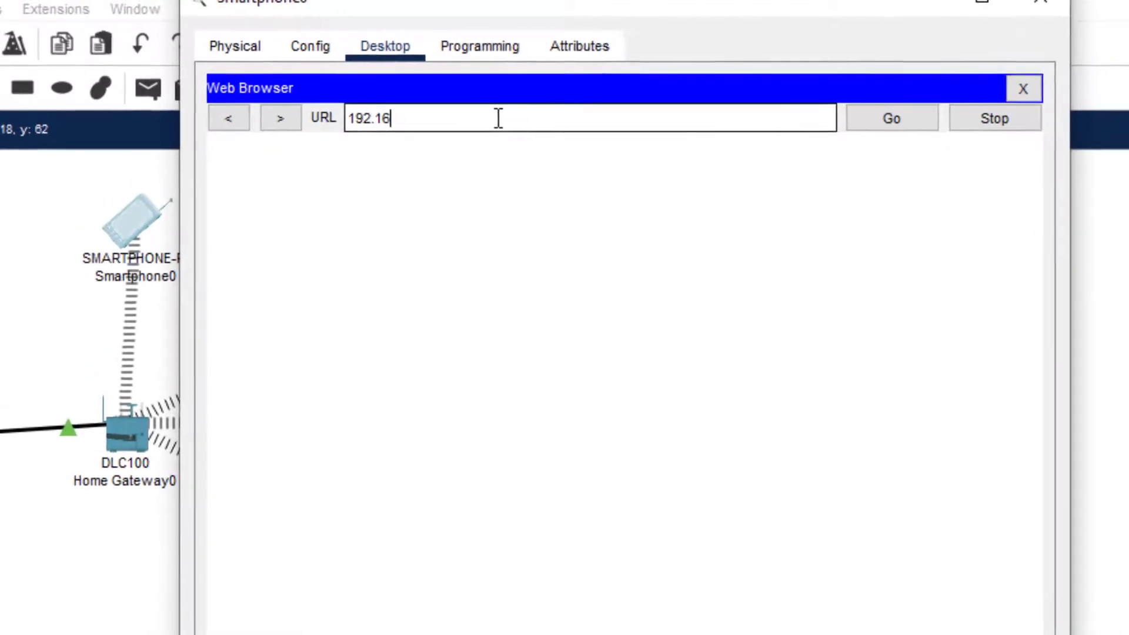
{"action": "type", "text": ".1"}
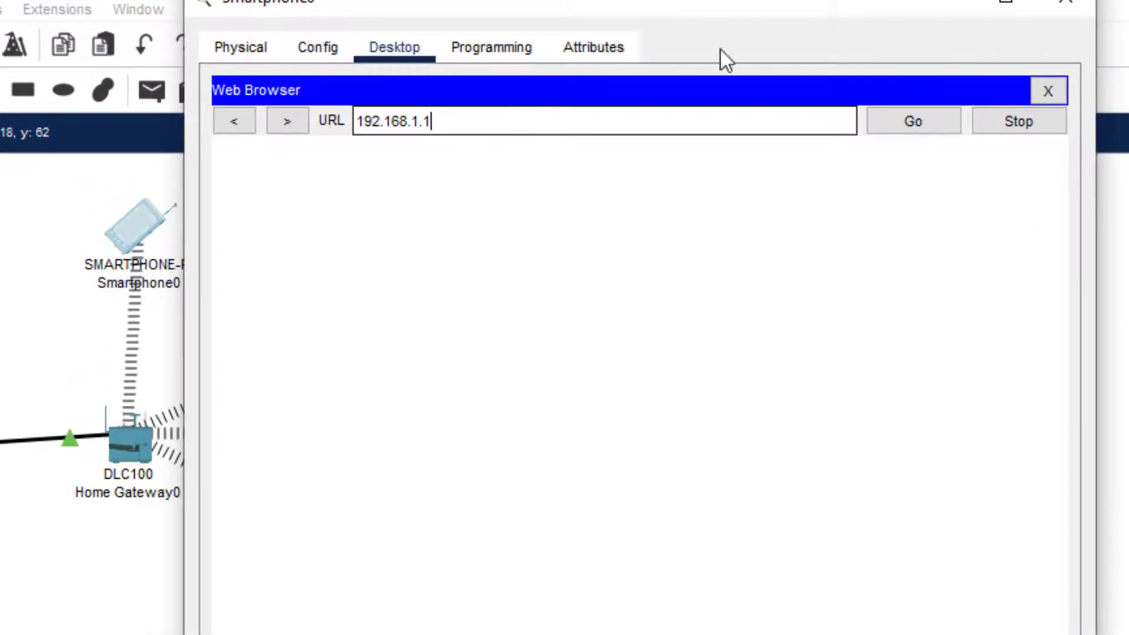
{"action": "left_click", "coordinate": [930, 122]}
Sign in to the registration server with the account's username and password
{"action": "left_click", "coordinate": [630, 227]}
{"action": "type", "text": "smile"}
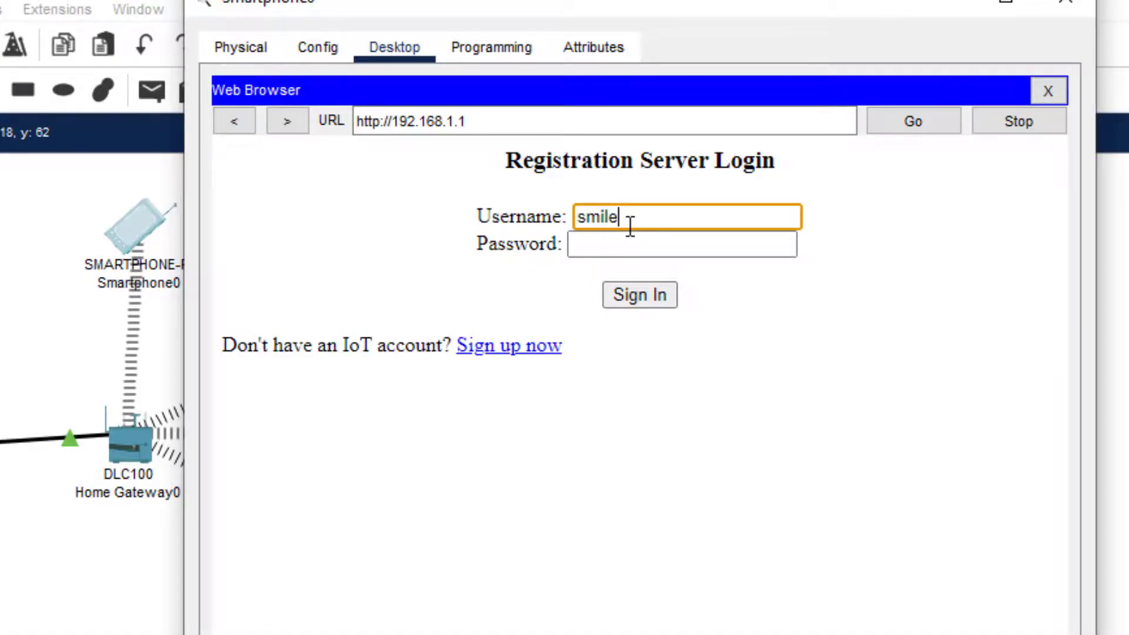
{"action": "key", "text": "Return"}
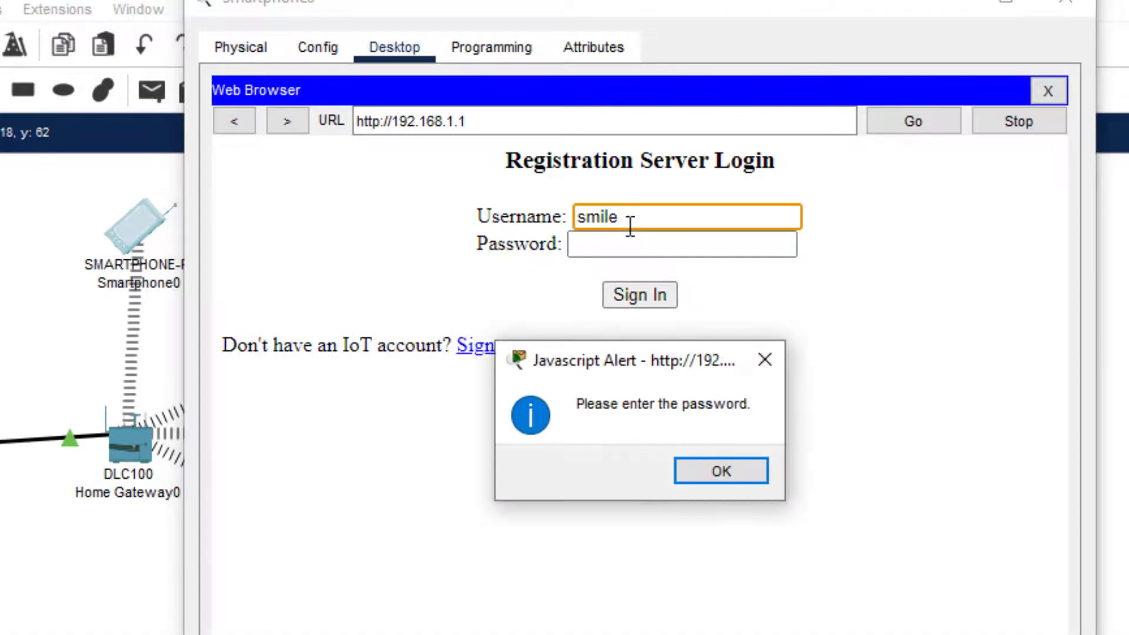
{"action": "left_click", "coordinate": [720, 472]}
{"action": "left_click", "coordinate": [660, 245]}
{"action": "type", "text": "smile"}
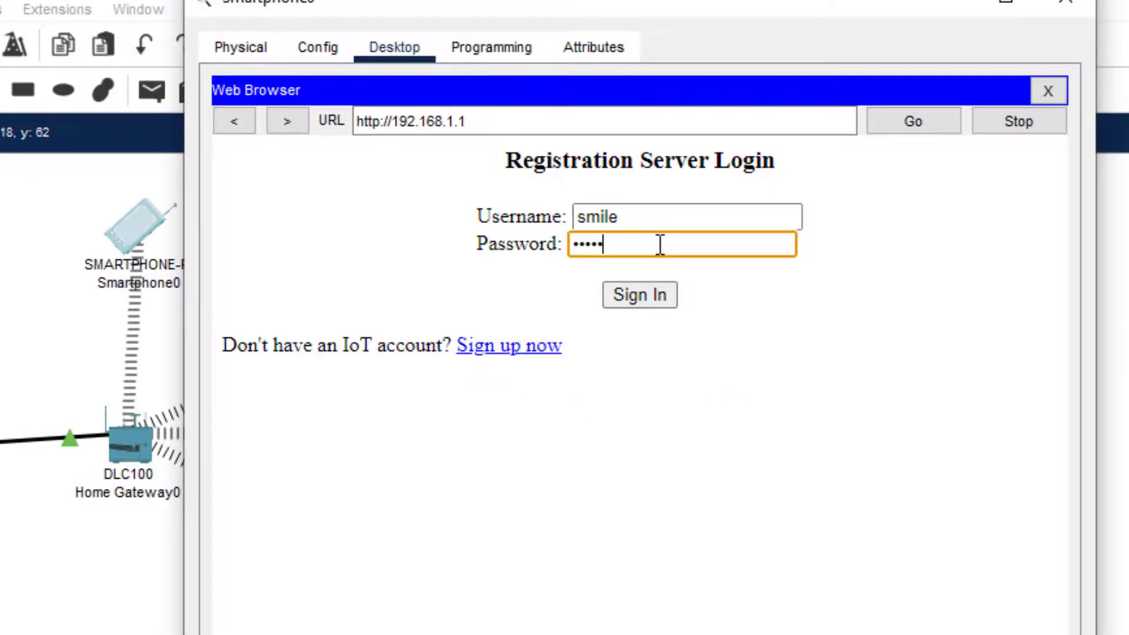
{"action": "left_click", "coordinate": [650, 295]}
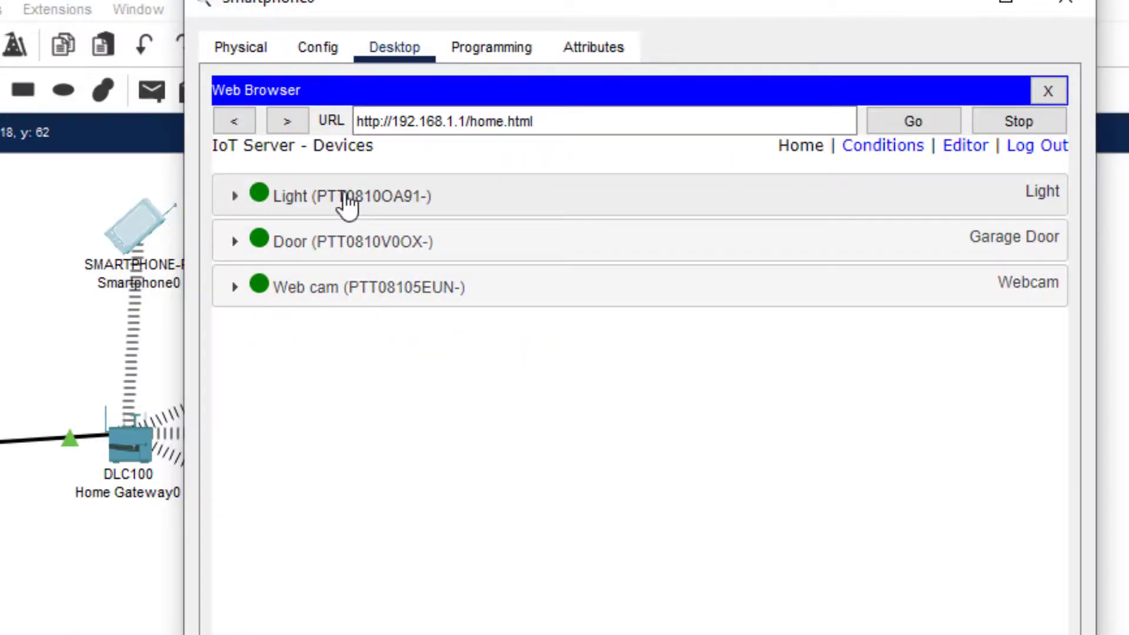
Add a new rule on the IoT server's device conditions page and name it light ON, matching All conditions
{"action": "left_click", "coordinate": [891, 149]}
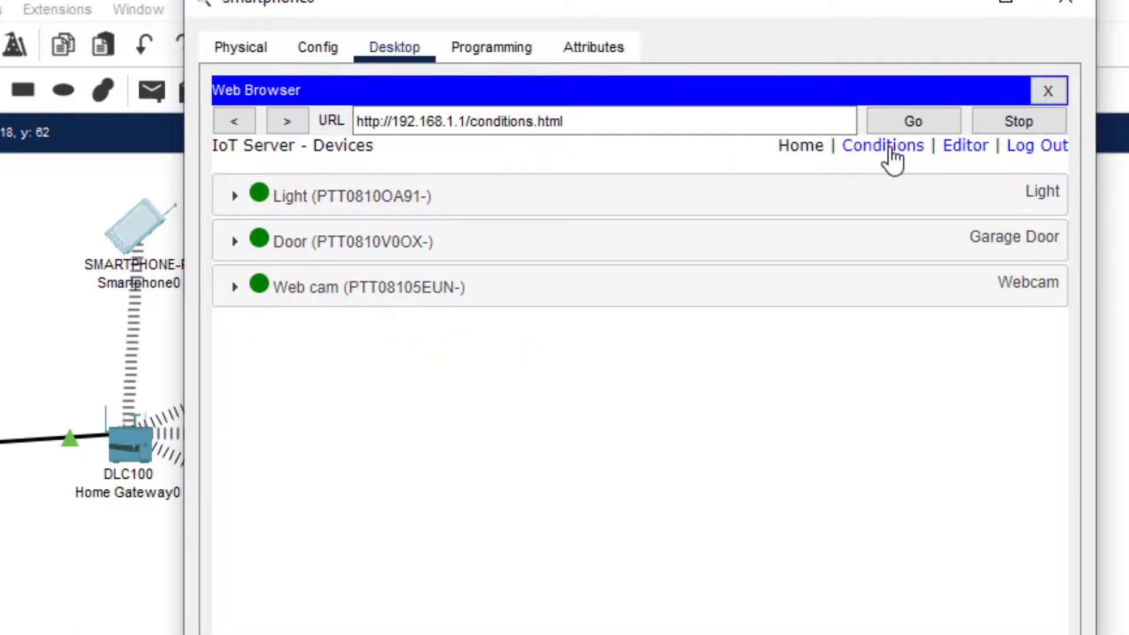
{"action": "left_click", "coordinate": [241, 236]}
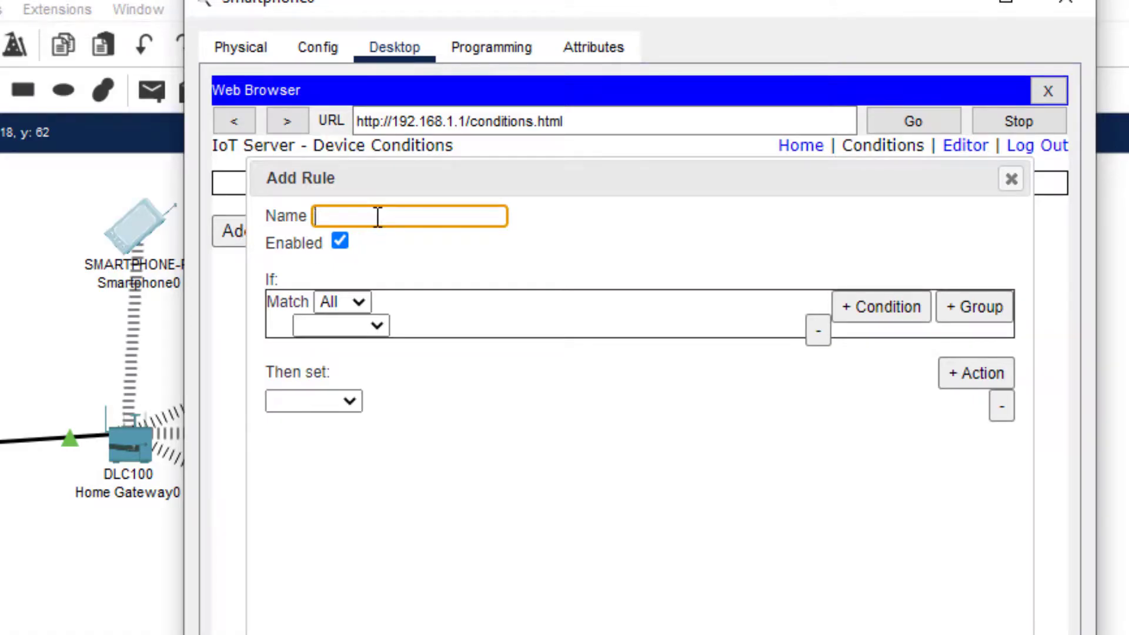
{"action": "type", "text": "ON"}
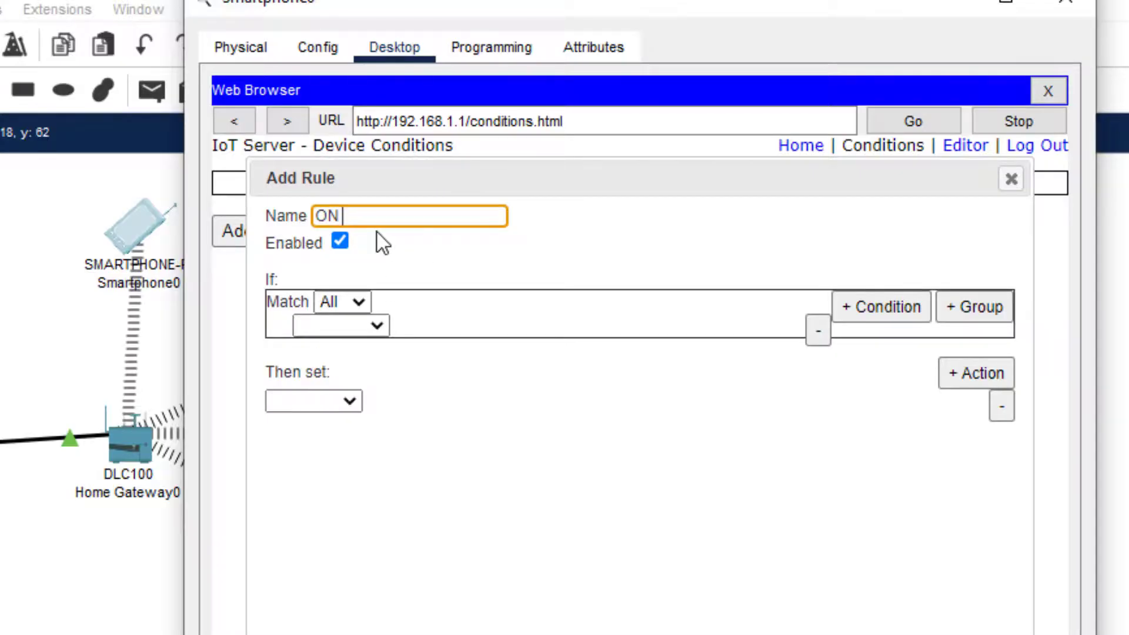
{"action": "key", "text": "Left"}
{"action": "key", "text": "Left"}
{"action": "type", "text": "light"}
{"action": "left_click", "coordinate": [362, 299]}
{"action": "left_click", "coordinate": [362, 299]}
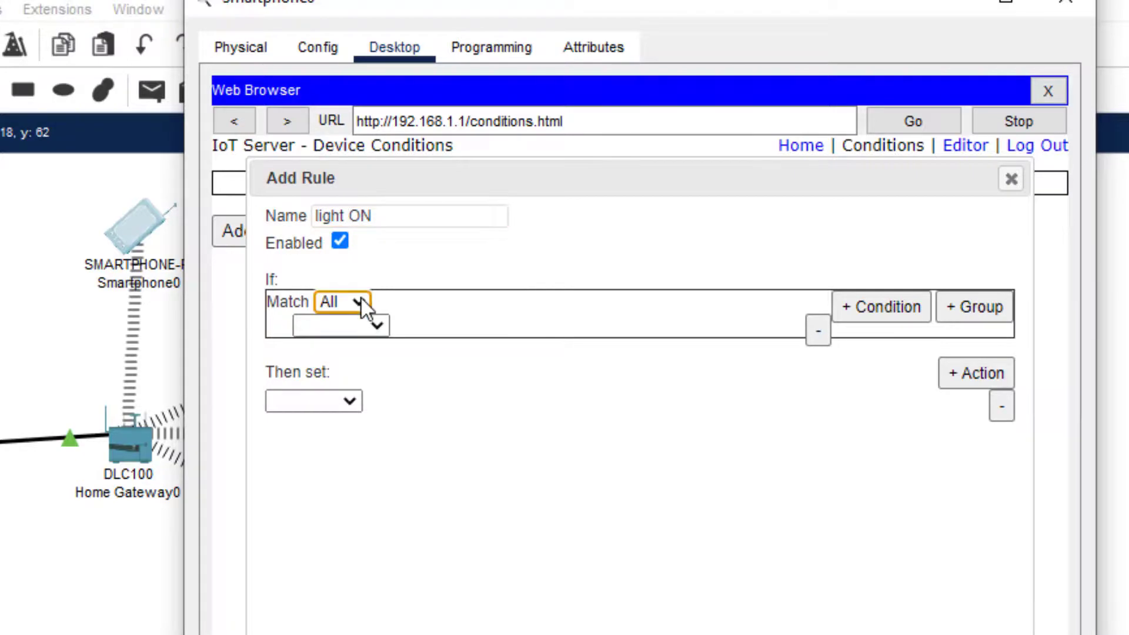
Set the light ON rule's condition to Light Status is On
{"action": "left_click", "coordinate": [377, 327]}
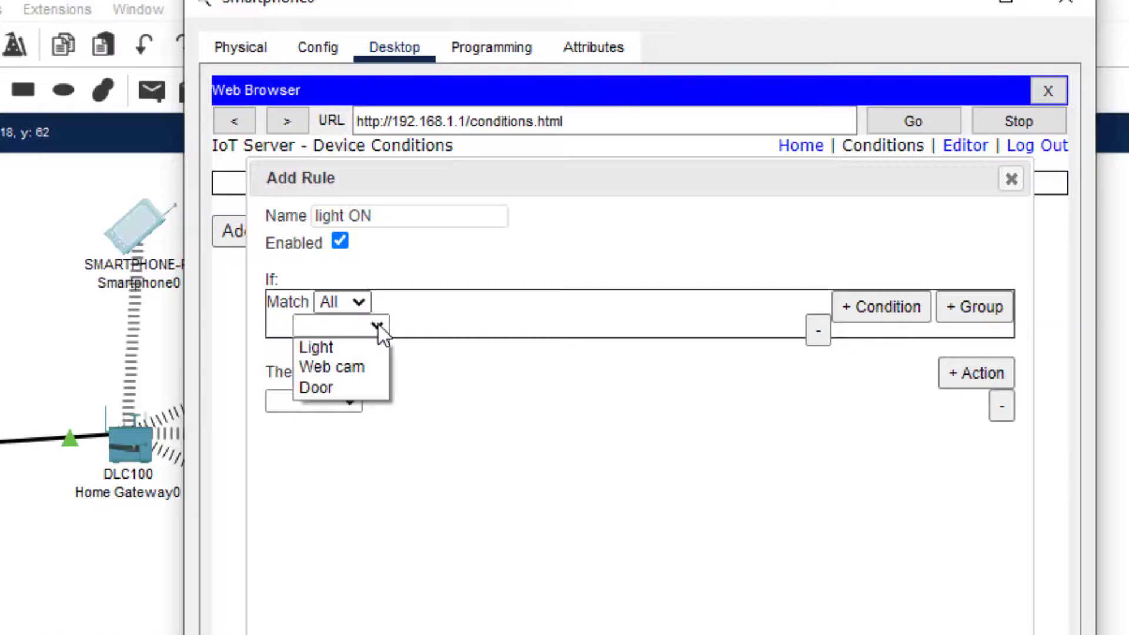
{"action": "left_click", "coordinate": [341, 347]}
{"action": "left_click", "coordinate": [424, 328]}
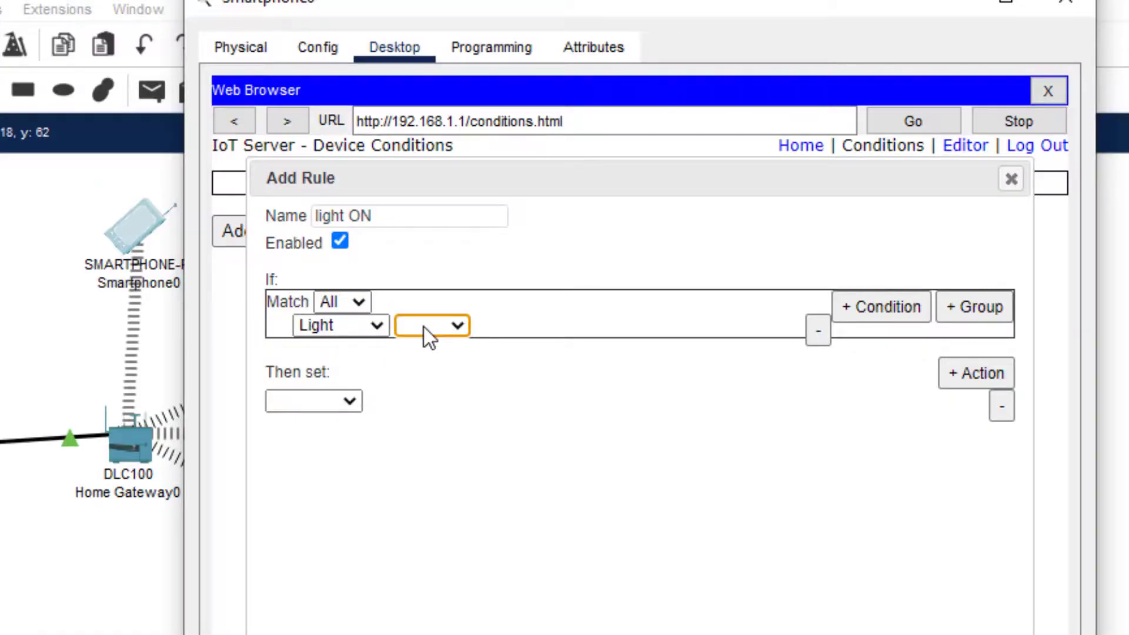
{"action": "left_click", "coordinate": [437, 347]}
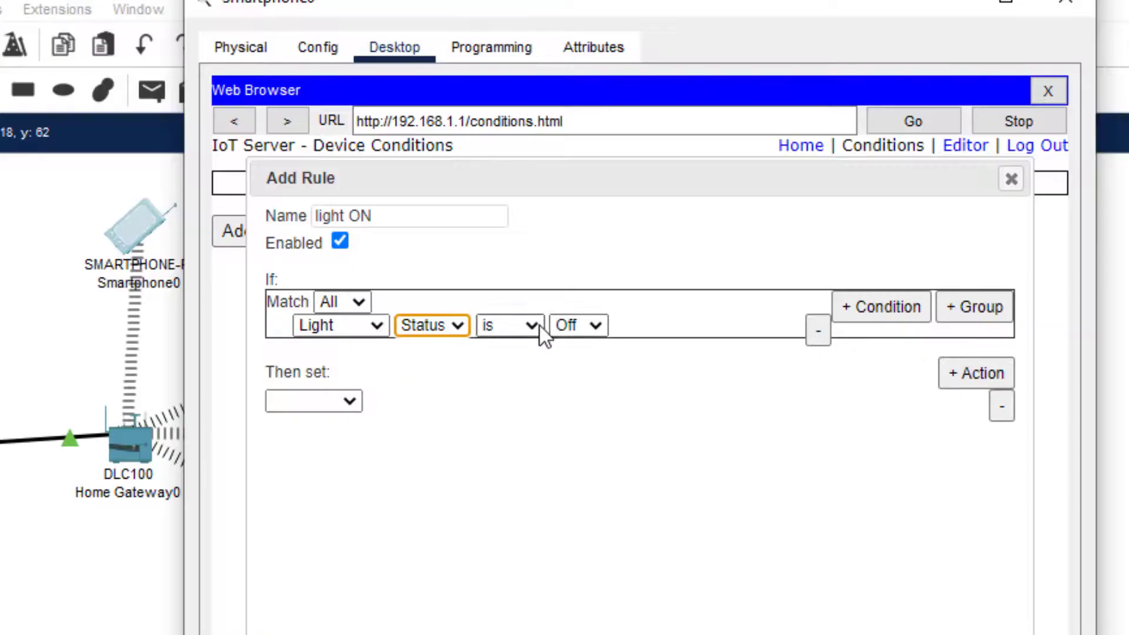
{"action": "left_click", "coordinate": [595, 325]}
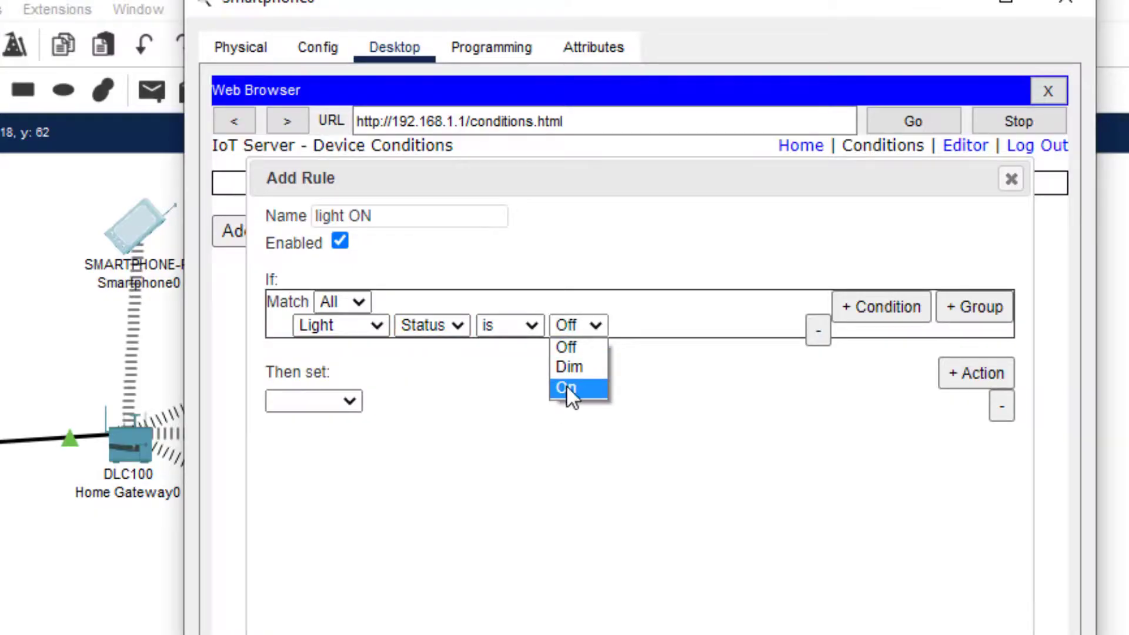
{"action": "left_click", "coordinate": [566, 389]}
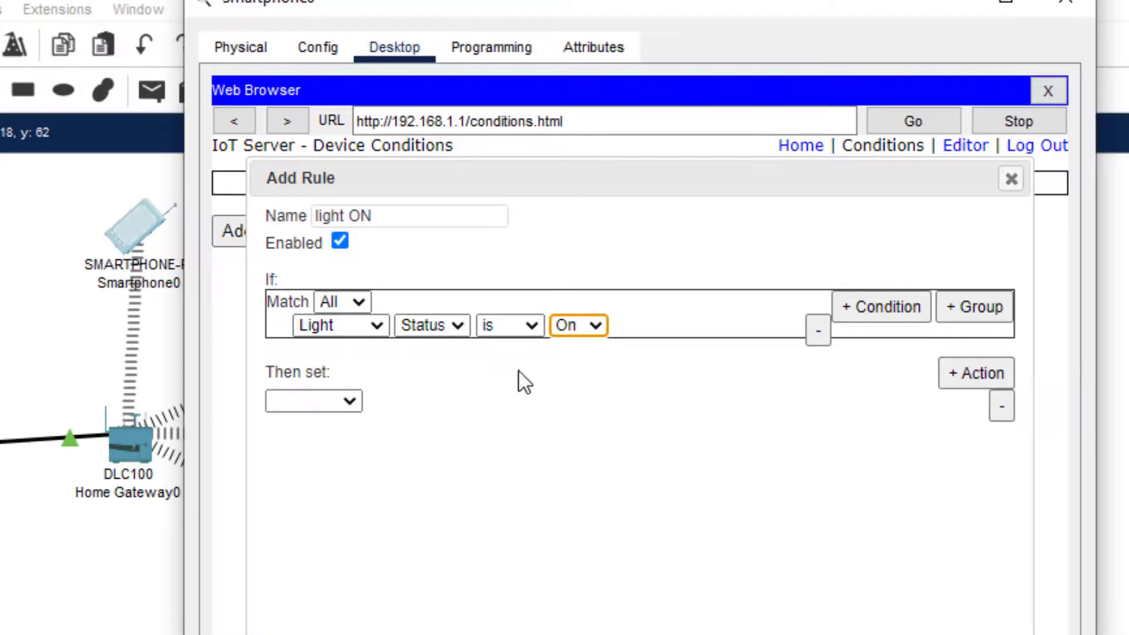
Set the light ON rule's first action to switch Web cam On to true
{"action": "left_click", "coordinate": [346, 399]}
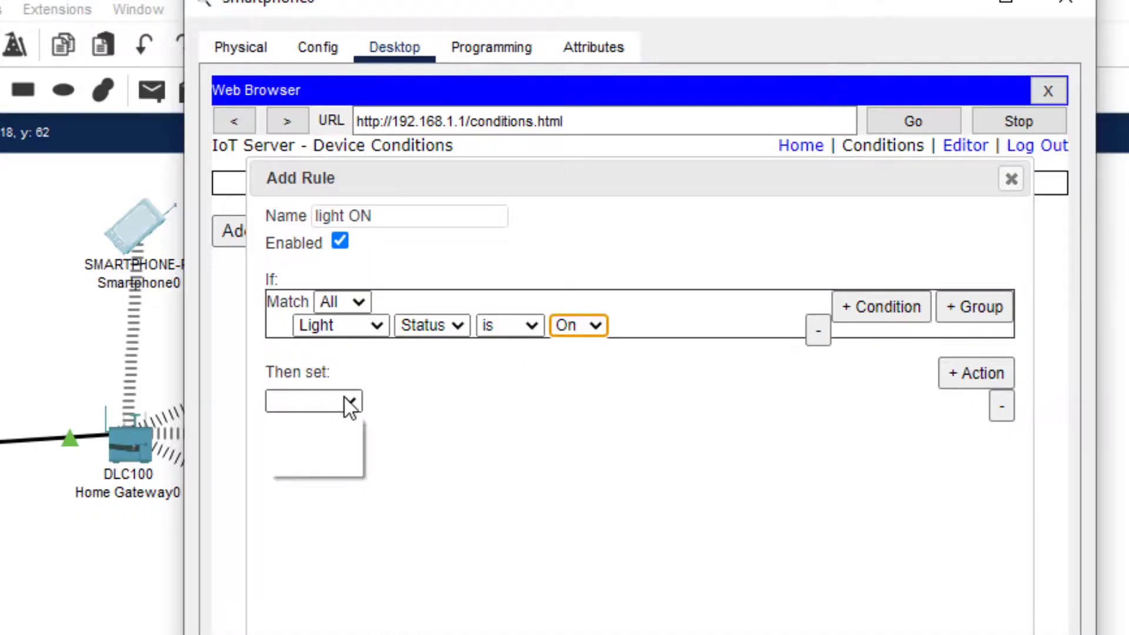
{"action": "left_click", "coordinate": [333, 444]}
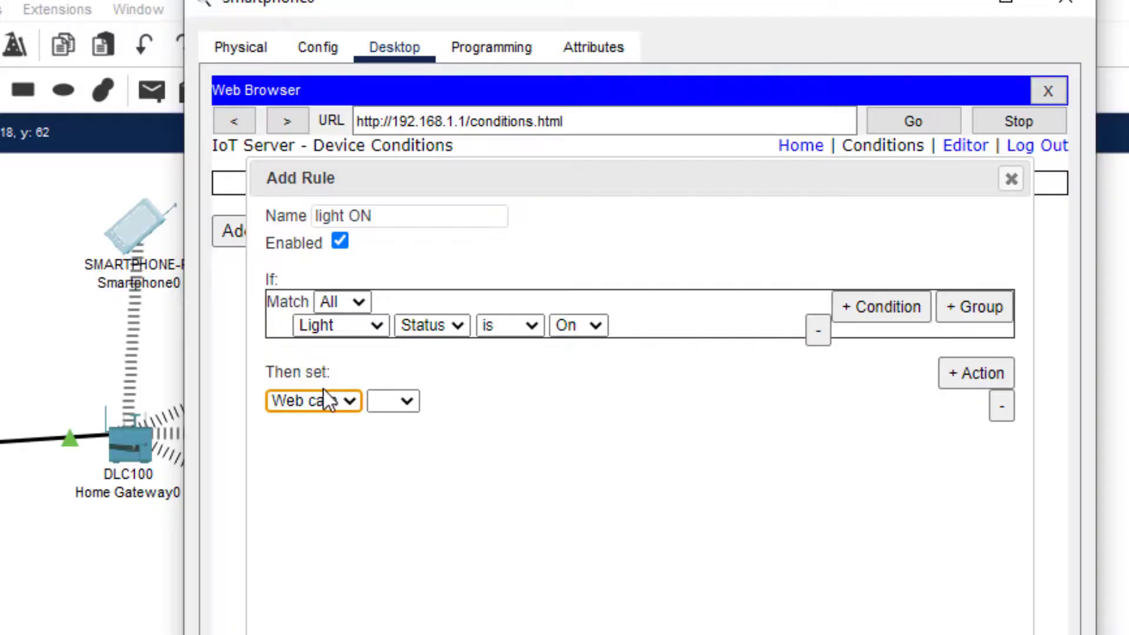
{"action": "left_click", "coordinate": [400, 407]}
{"action": "left_click", "coordinate": [401, 421]}
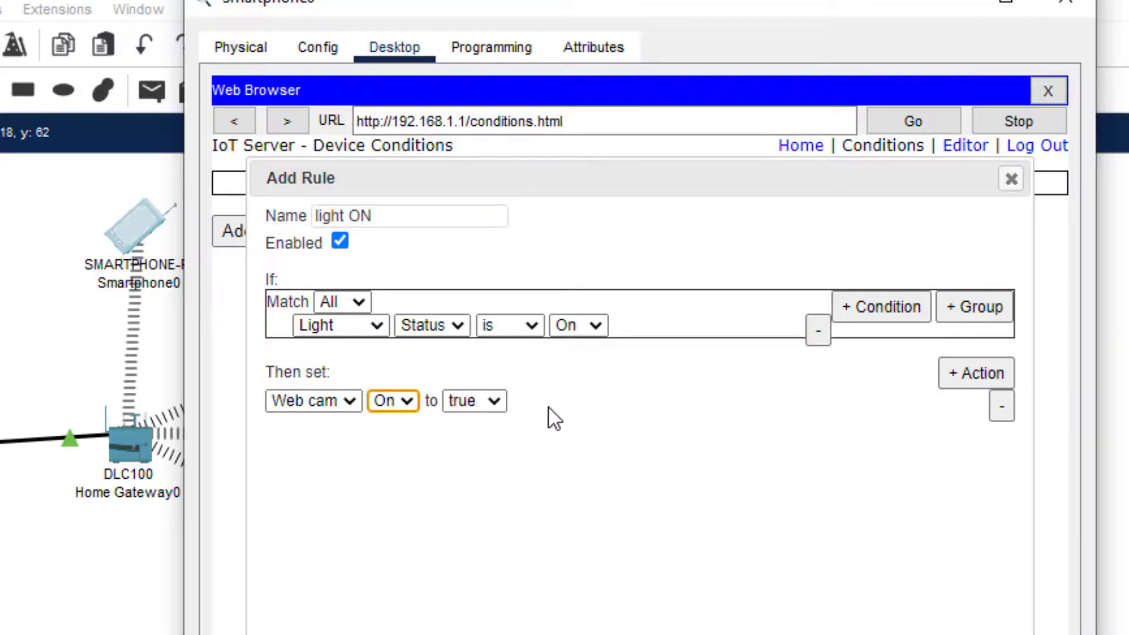
Add a second action to the light ON rule that sets Door On to true, and save the rule
{"action": "left_click", "coordinate": [980, 383]}
{"action": "left_click", "coordinate": [341, 425]}
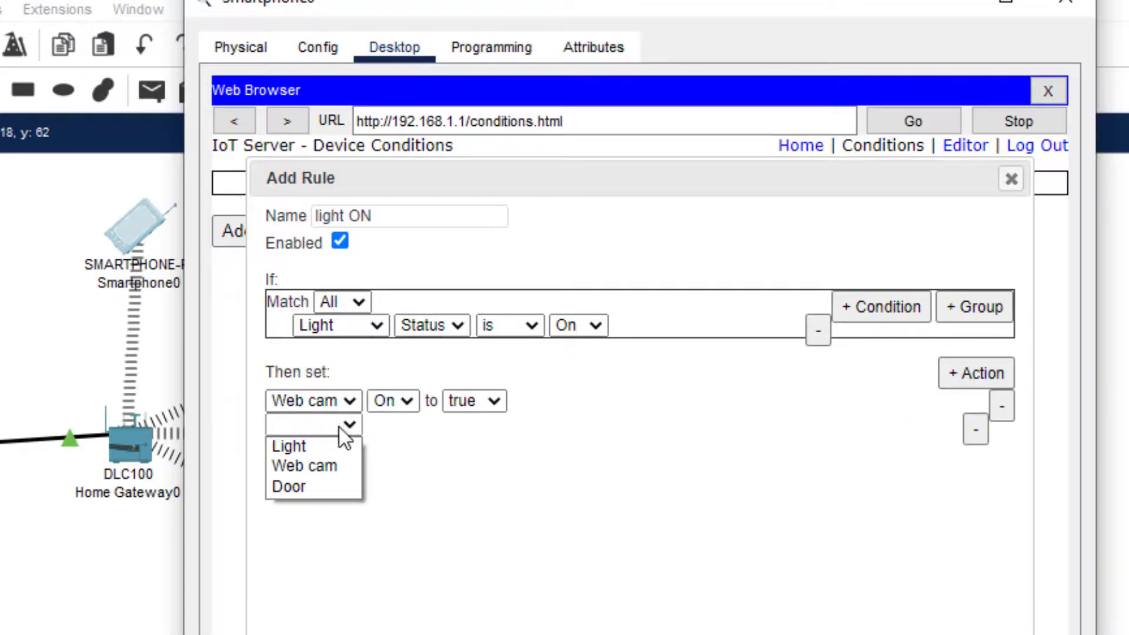
{"action": "left_click", "coordinate": [309, 485]}
{"action": "left_click", "coordinate": [406, 432]}
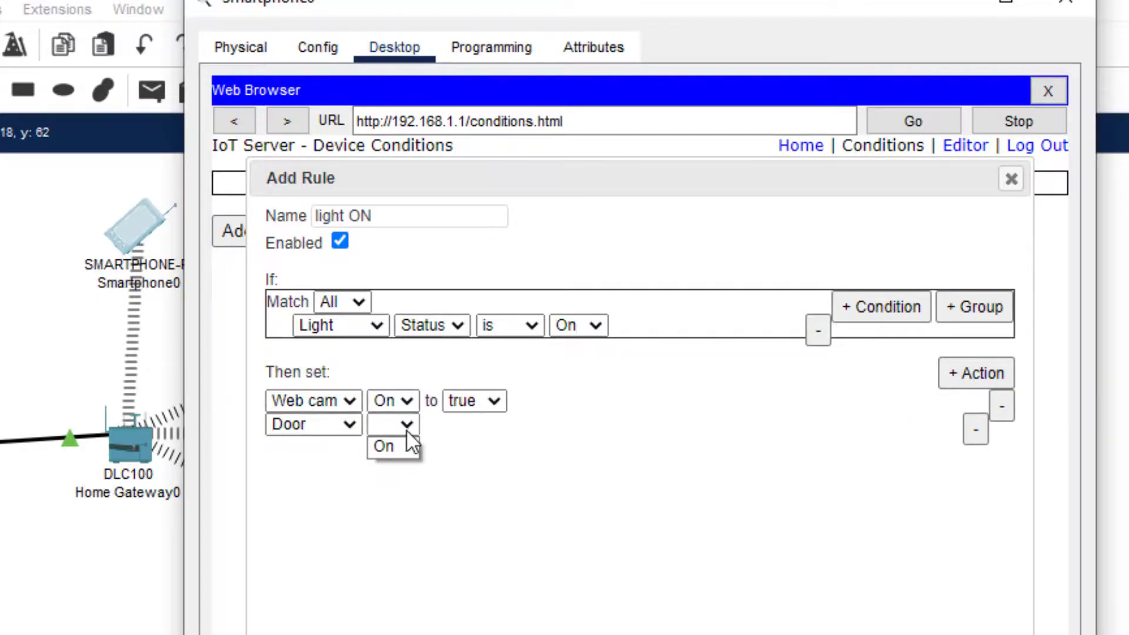
{"action": "left_click", "coordinate": [404, 453]}
{"action": "left_click", "coordinate": [426, 460]}
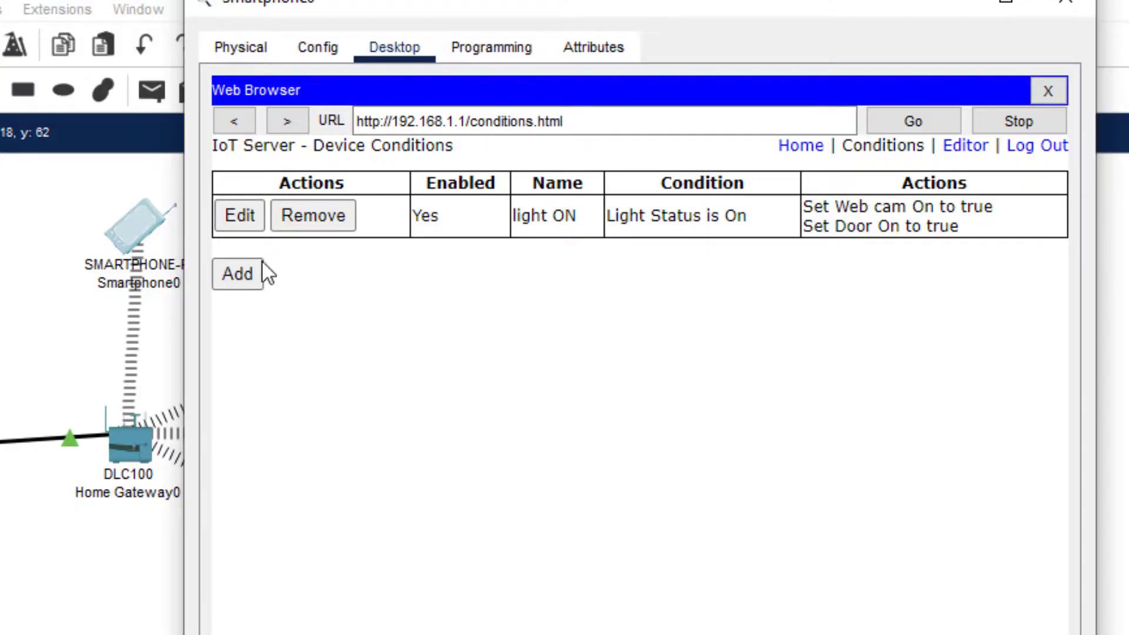
Add another rule named Light OFF with the condition Light Status is Off
{"action": "left_click", "coordinate": [237, 274]}
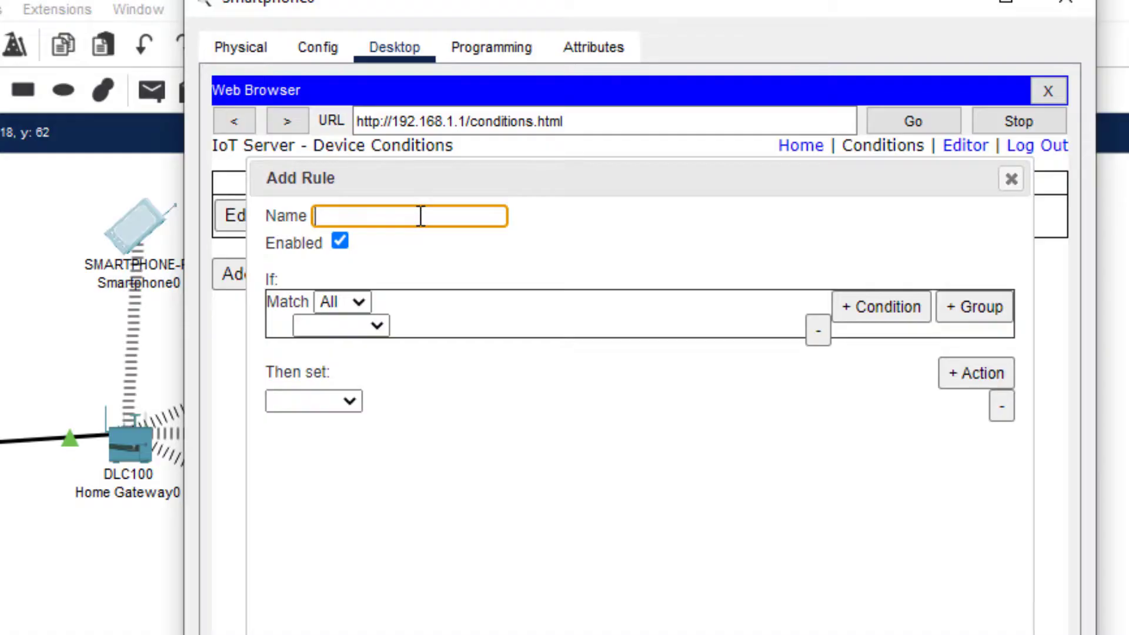
{"action": "type", "text": "Light OFF"}
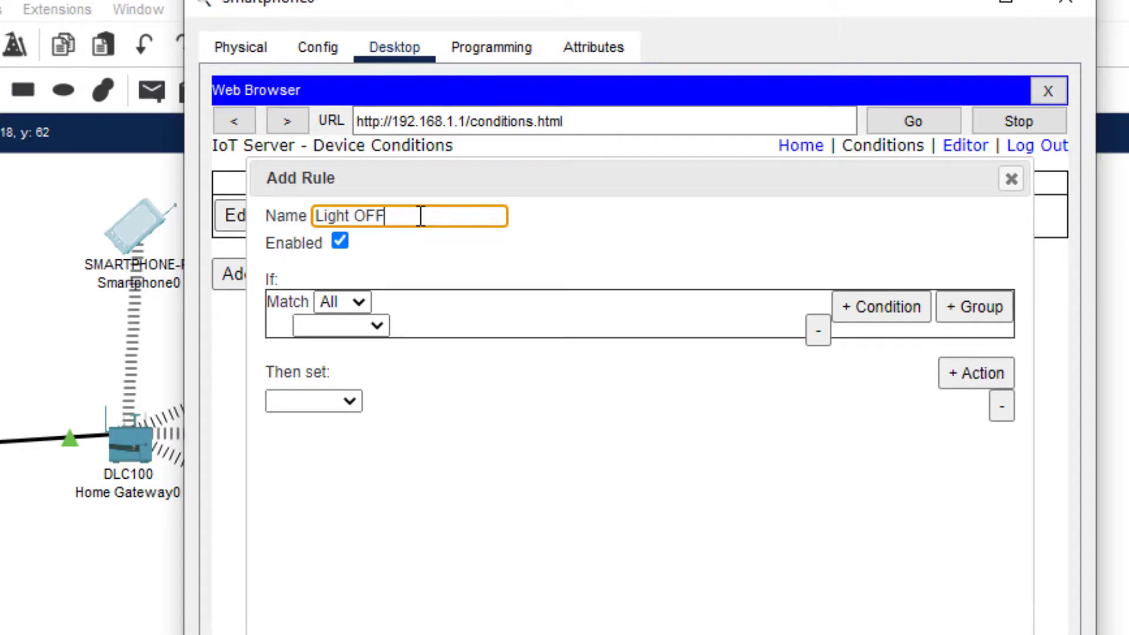
{"action": "left_click", "coordinate": [379, 327]}
{"action": "left_click", "coordinate": [419, 344]}
{"action": "left_click", "coordinate": [462, 328]}
{"action": "left_click", "coordinate": [442, 347]}
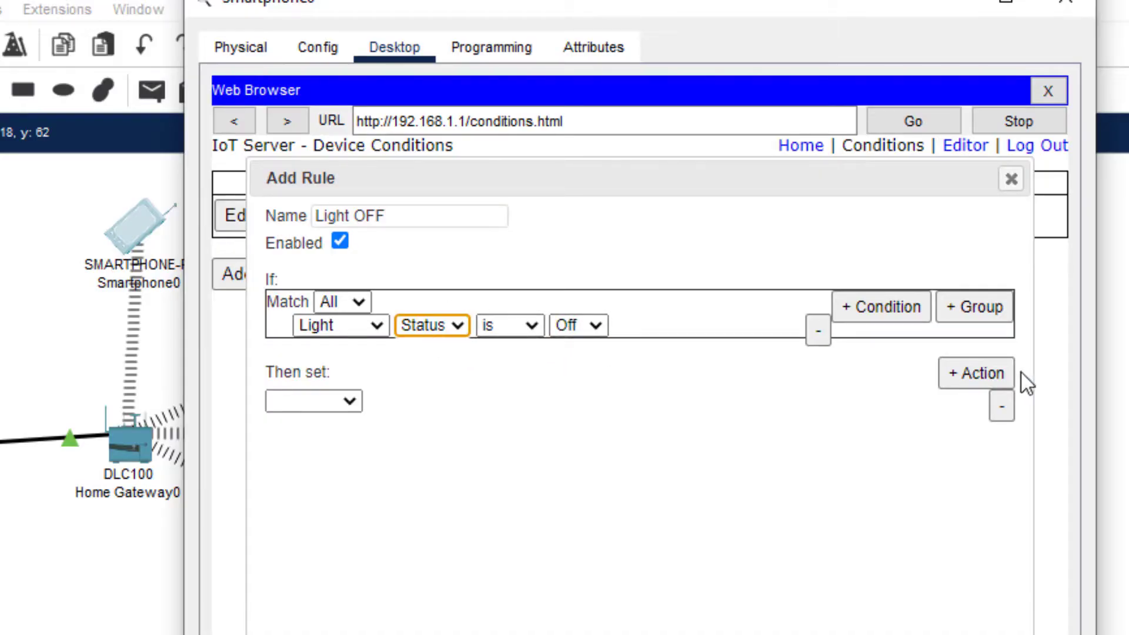
Add a second action row to the Light OFF rule and set the first action to switch Web cam On to false
{"action": "left_click", "coordinate": [976, 376]}
{"action": "left_click", "coordinate": [329, 401]}
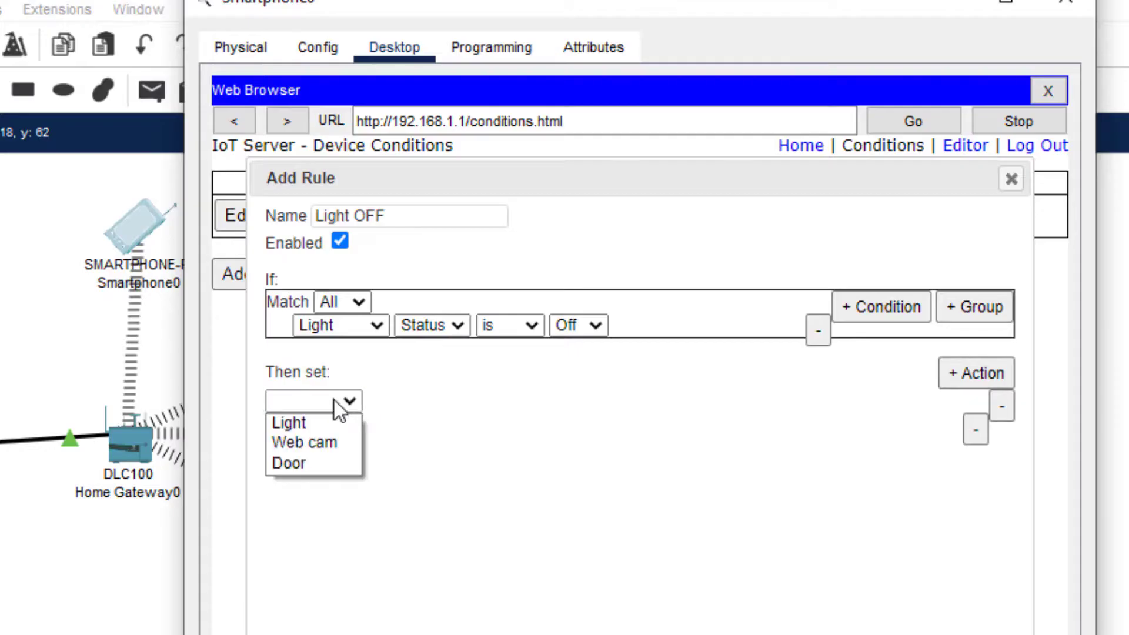
{"action": "left_click", "coordinate": [306, 442]}
{"action": "left_click", "coordinate": [403, 400]}
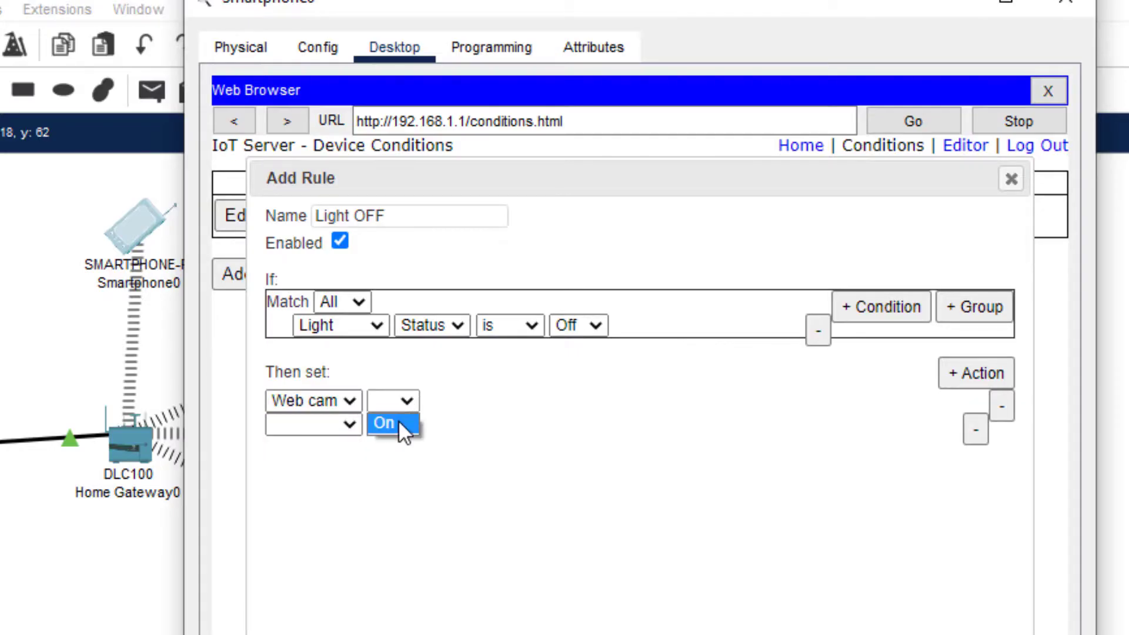
{"action": "left_click", "coordinate": [398, 420]}
{"action": "left_click", "coordinate": [476, 405]}
{"action": "left_click", "coordinate": [471, 436]}
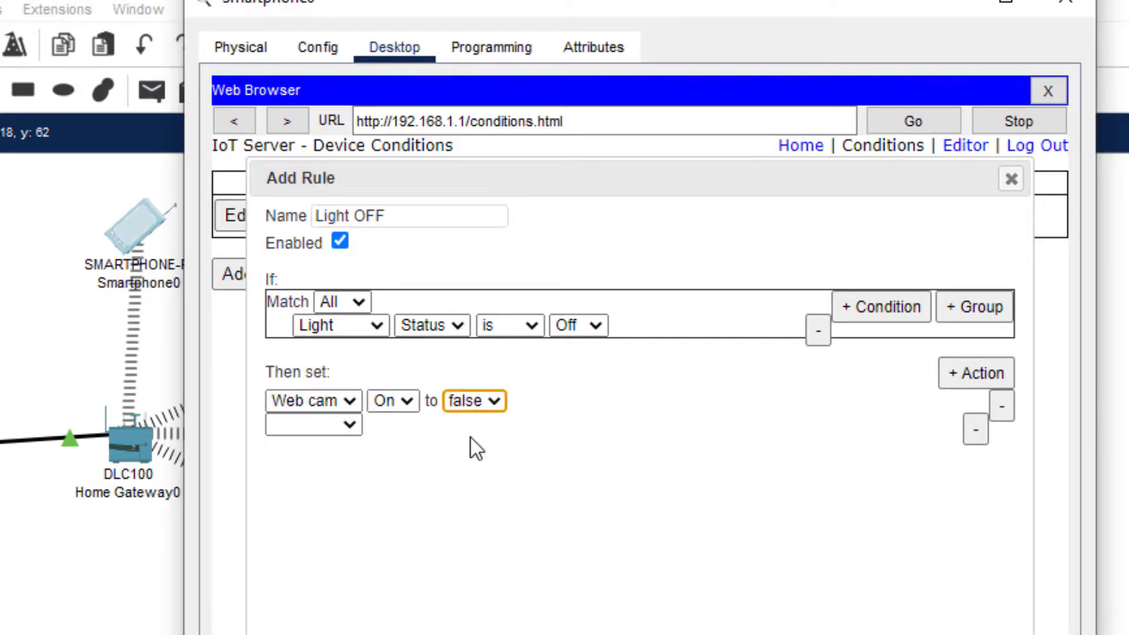
Set the Light OFF rule's second action to switch Door On to false, save the rule, and close the web browser
{"action": "left_click", "coordinate": [302, 424]}
{"action": "left_click", "coordinate": [304, 488]}
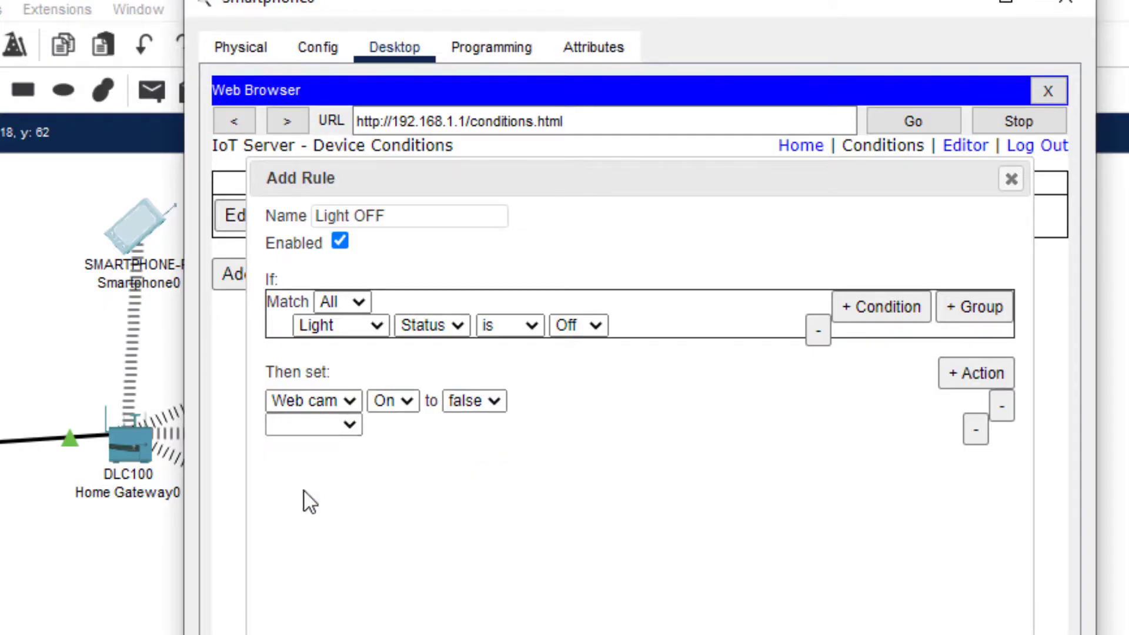
{"action": "left_click", "coordinate": [404, 432]}
{"action": "left_click", "coordinate": [404, 440]}
{"action": "left_click", "coordinate": [471, 428]}
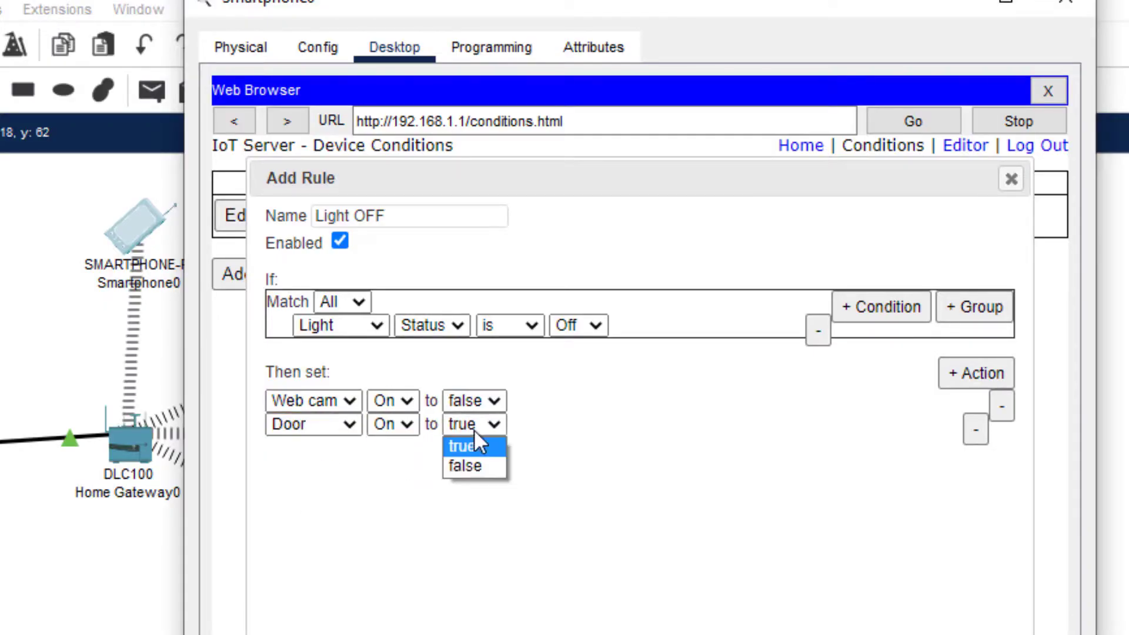
{"action": "left_click", "coordinate": [474, 468]}
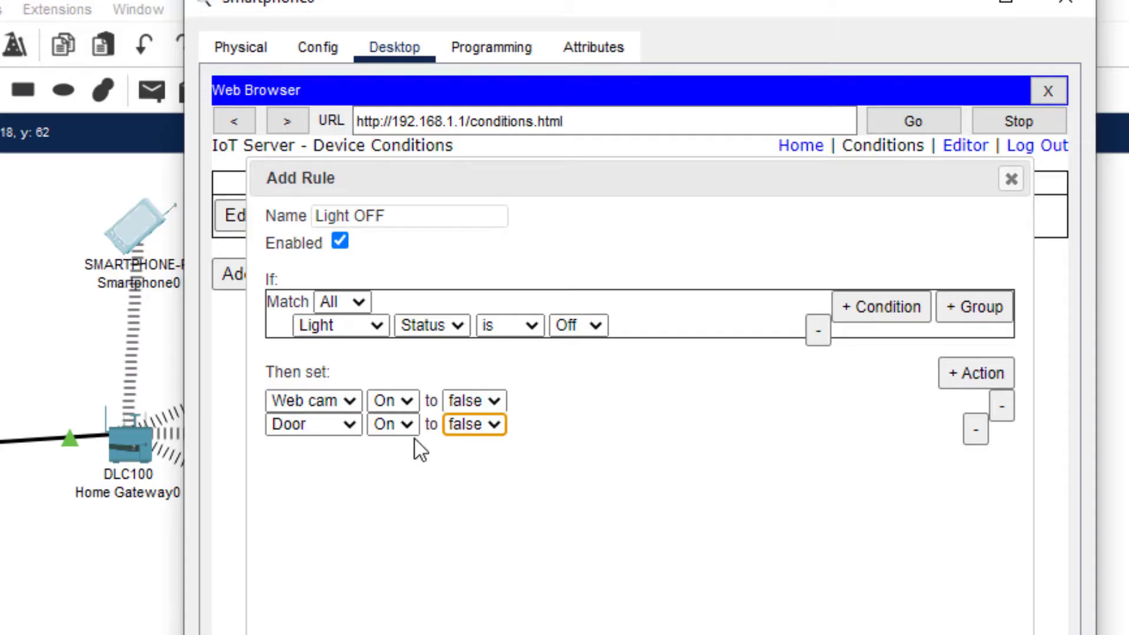
{"action": "left_click", "coordinate": [589, 633]}
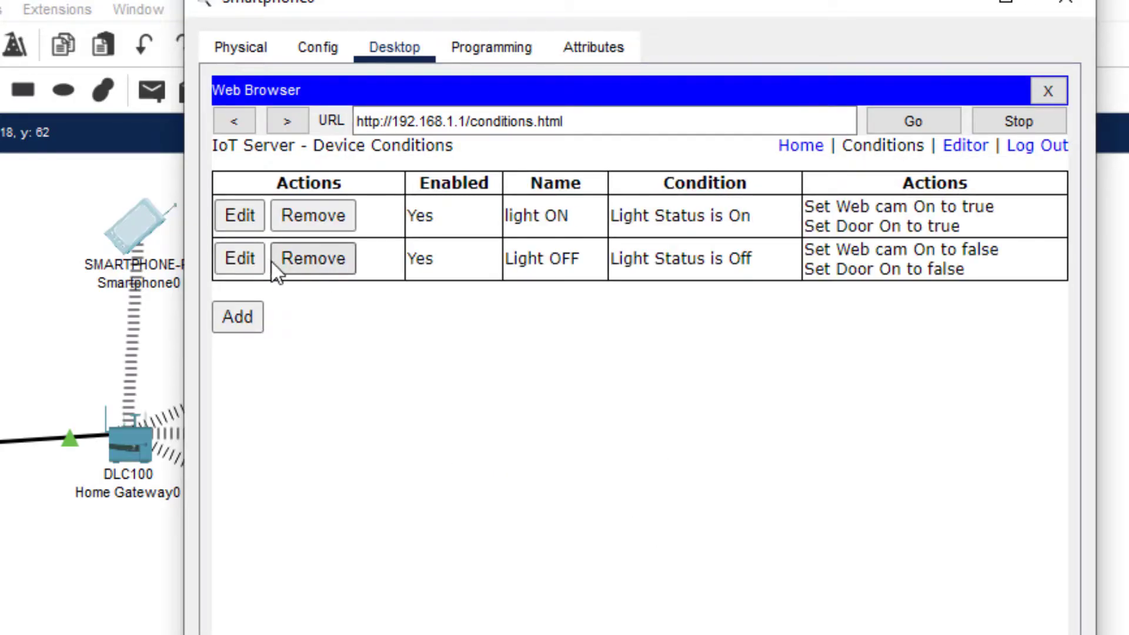
{"action": "left_click", "coordinate": [1058, 93]}
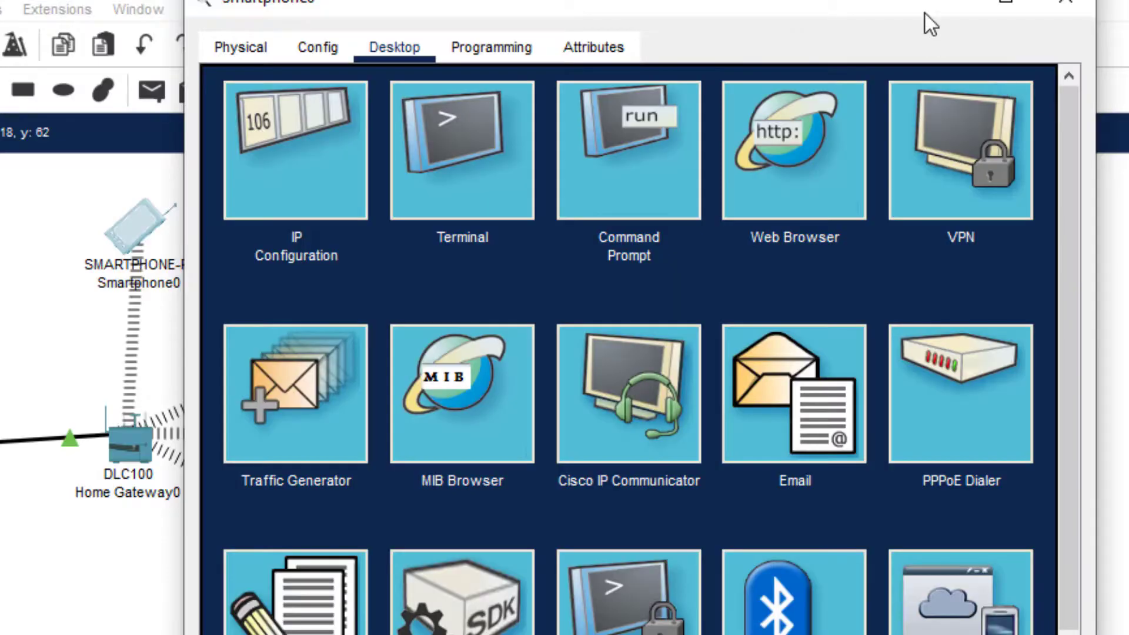
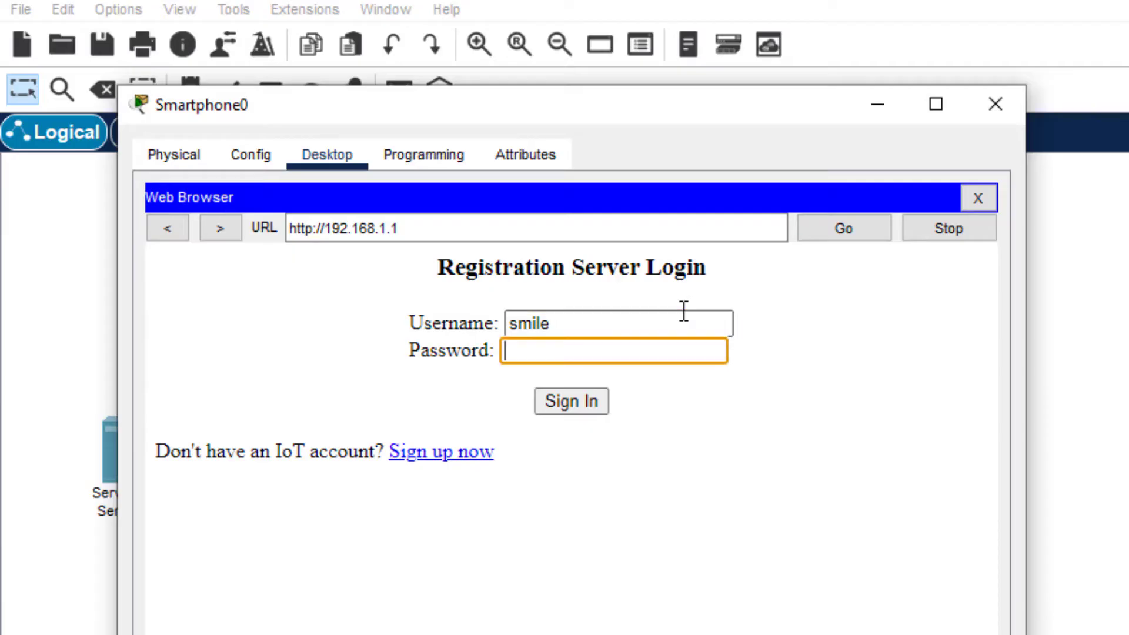
Sign in to the registration server at 192.168.1.1 by entering the account password
{"action": "type", "text": "smile"}
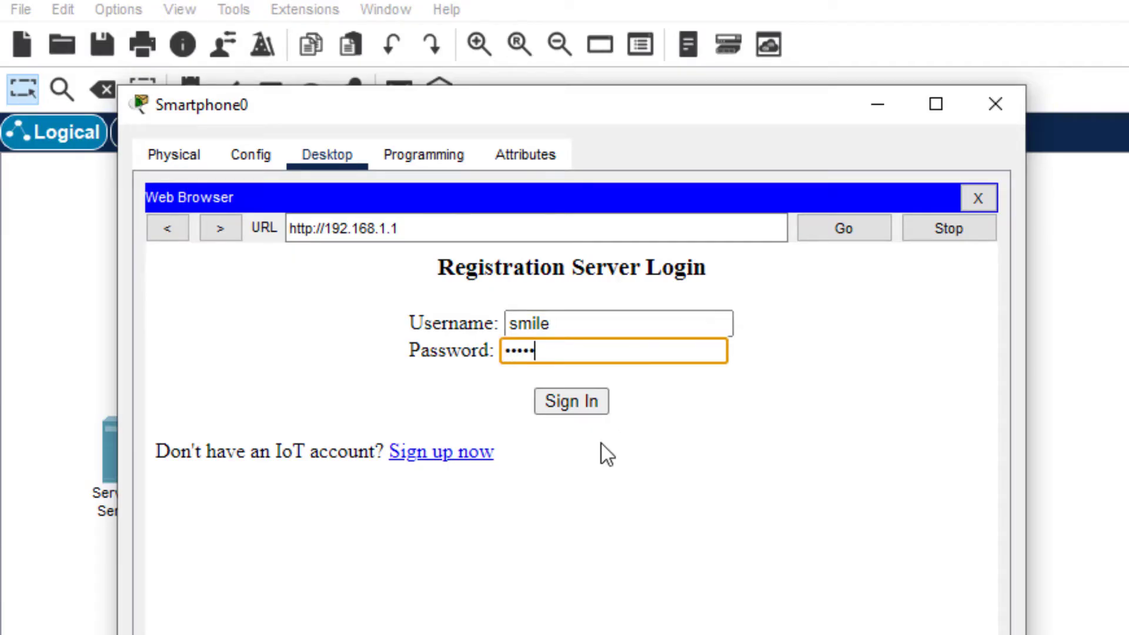
{"action": "left_click", "coordinate": [567, 406]}
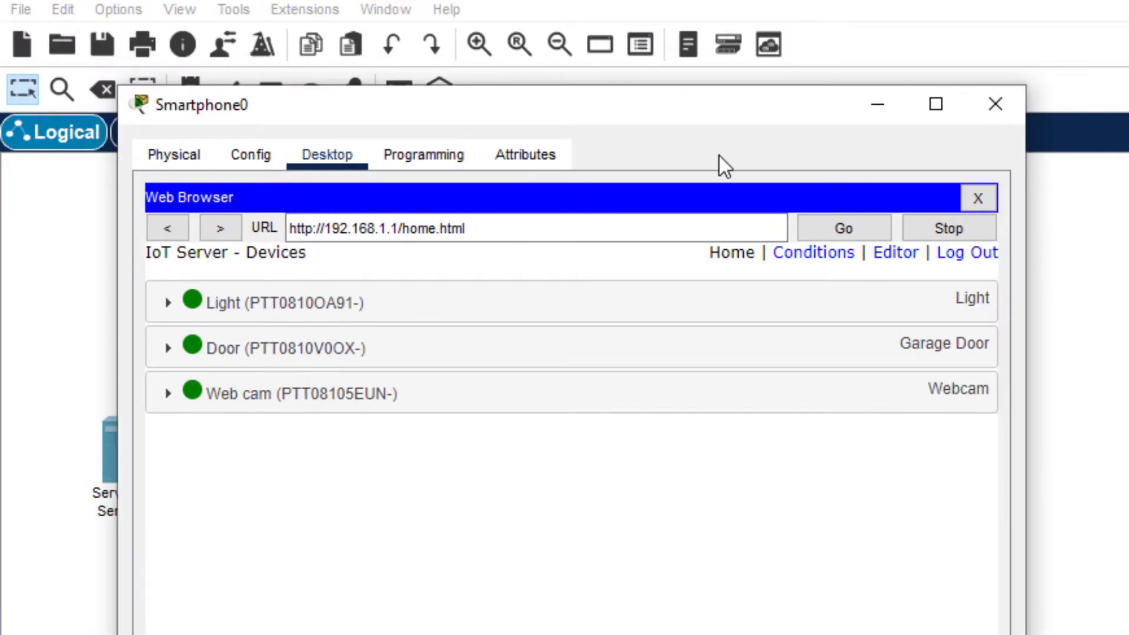
Test both rules by switching the light's status to On and back to Off with the IoT devices in view
{"action": "left_click_drag", "start_coordinate": [671, 131], "coordinate": [456, 149]}
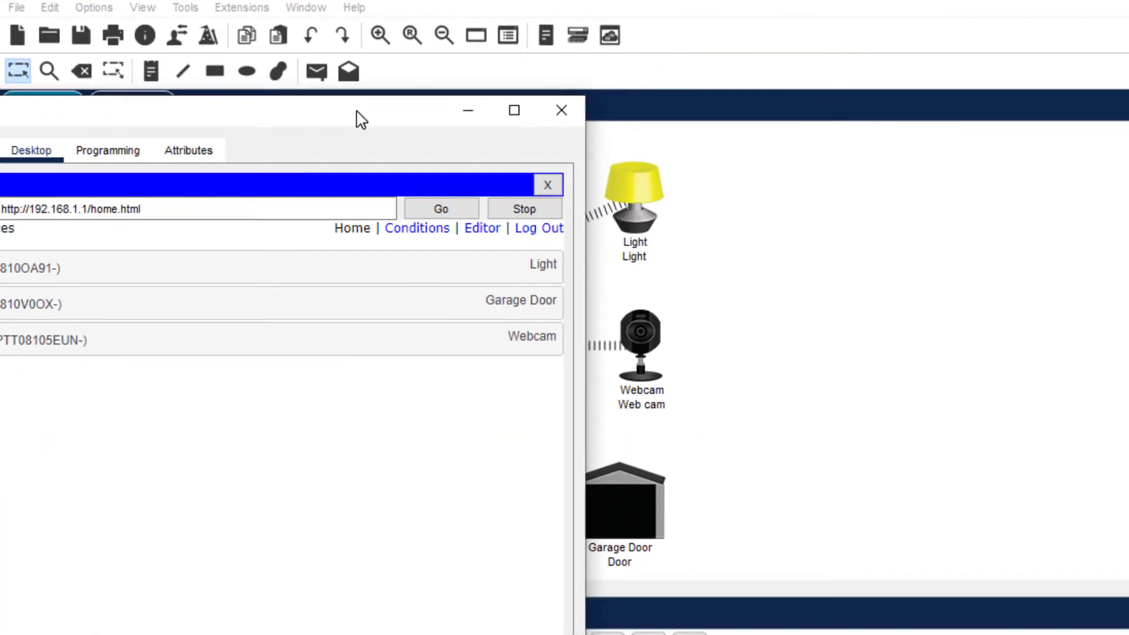
{"action": "left_click", "coordinate": [415, 276]}
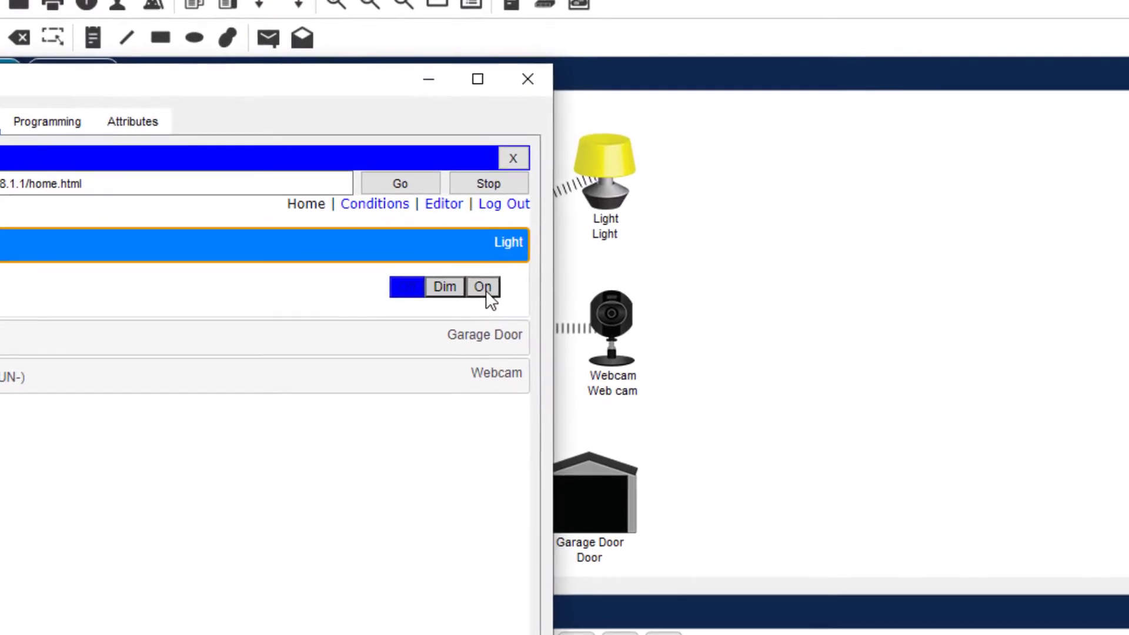
{"action": "left_click", "coordinate": [484, 288]}
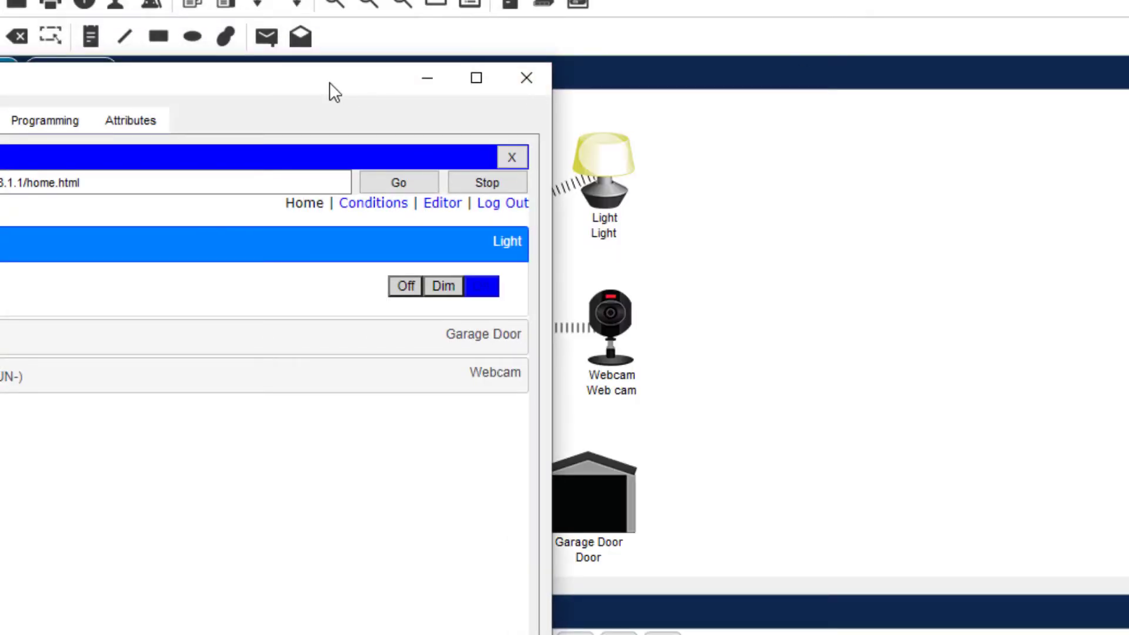
{"action": "left_click_drag", "start_coordinate": [328, 82], "coordinate": [287, 74]}
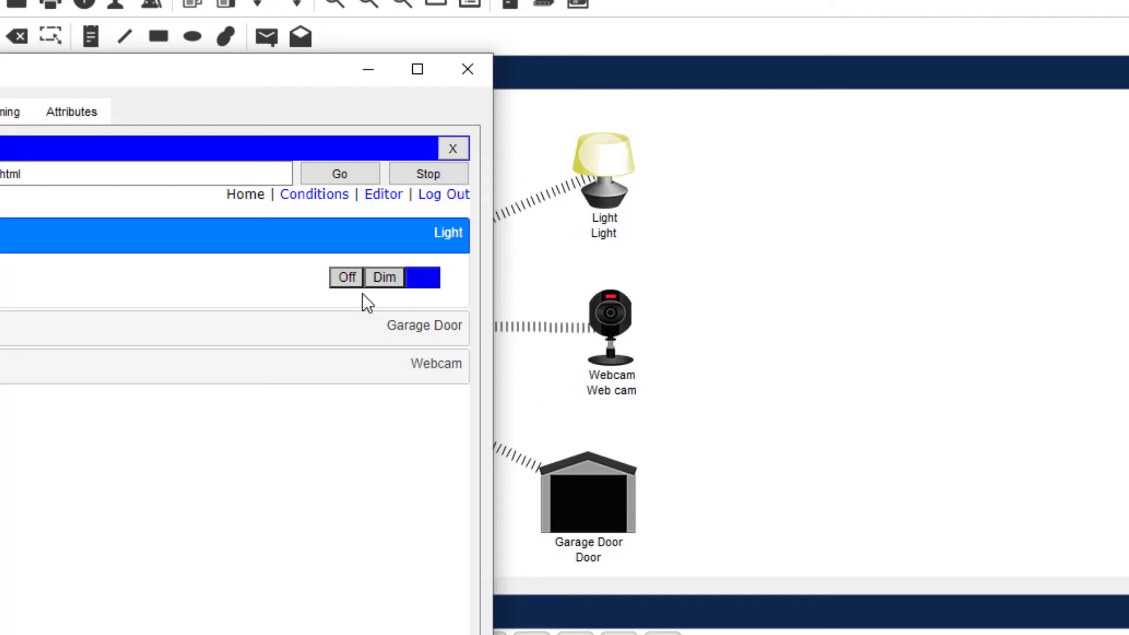
{"action": "left_click", "coordinate": [346, 277]}
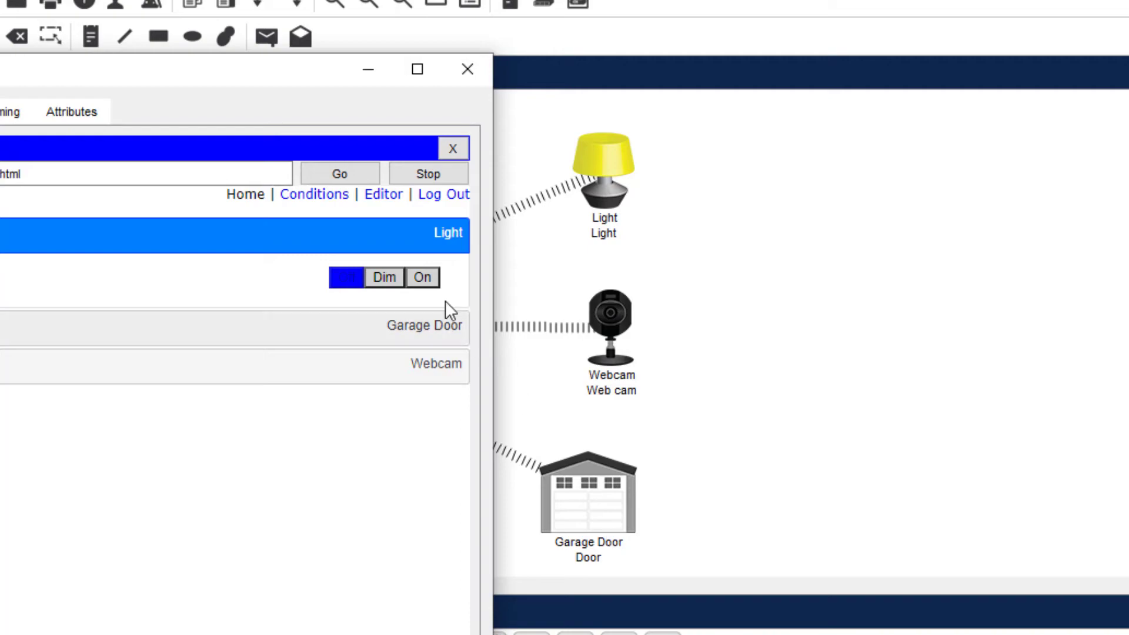
Repeat the light On and Off test, and close the smartphone window
{"action": "left_click", "coordinate": [425, 278]}
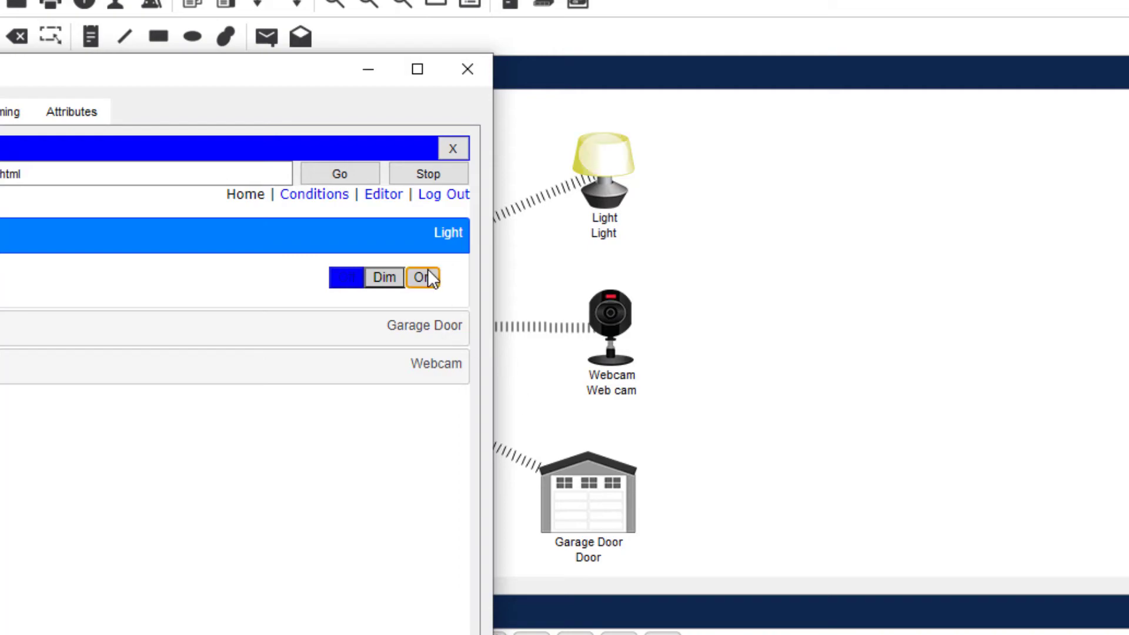
{"action": "left_click", "coordinate": [347, 277]}
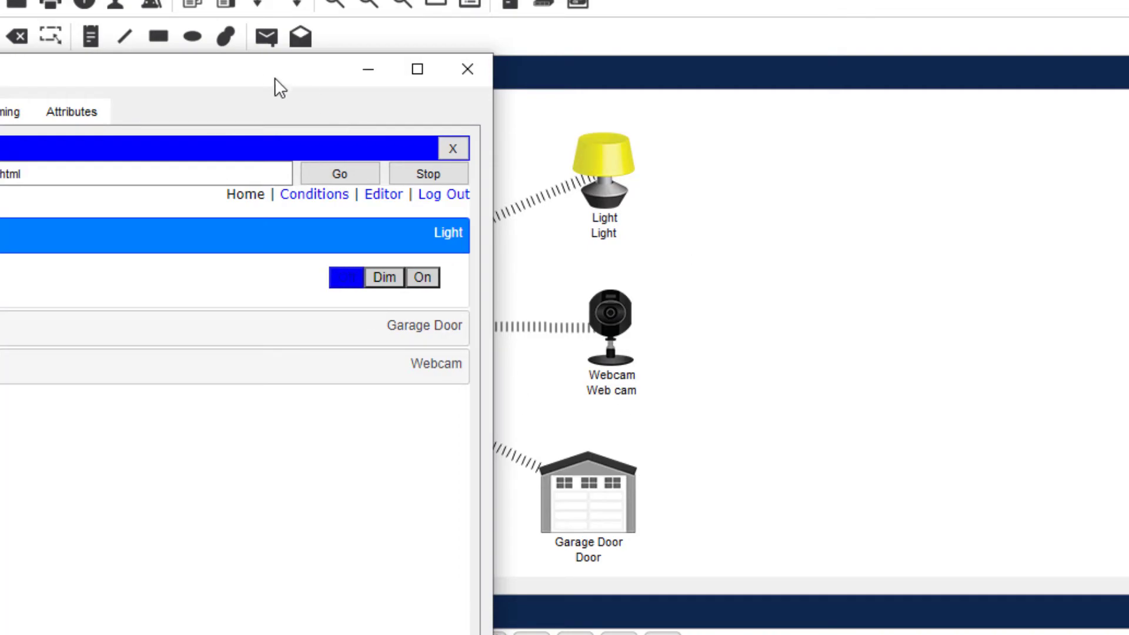
{"action": "left_click_drag", "start_coordinate": [275, 77], "coordinate": [686, 51]}
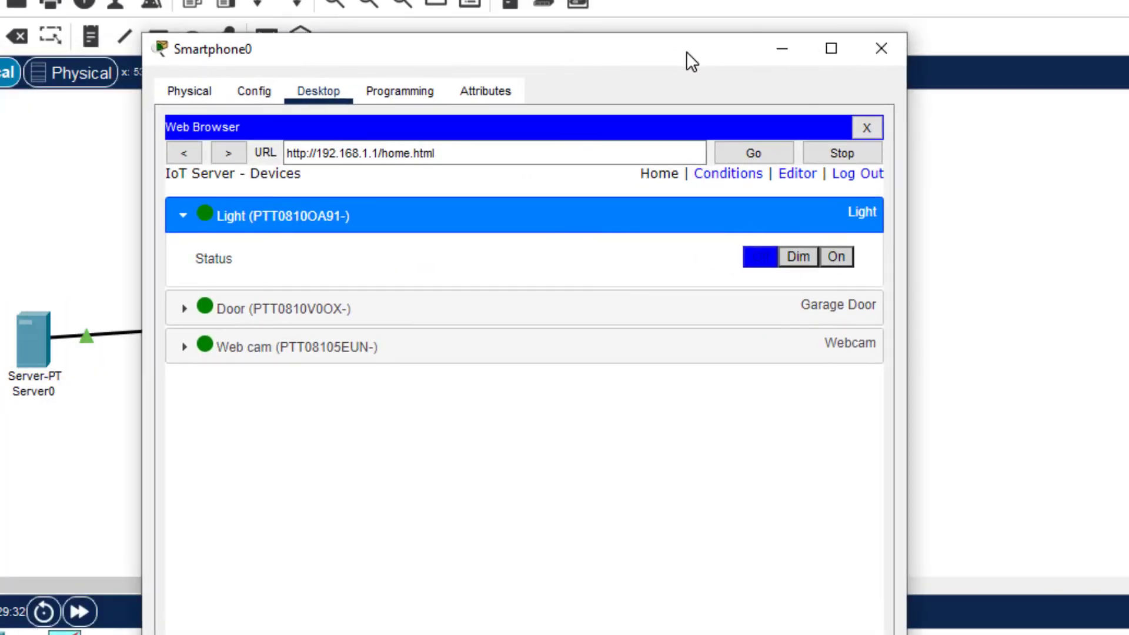
{"action": "left_click", "coordinate": [877, 48]}
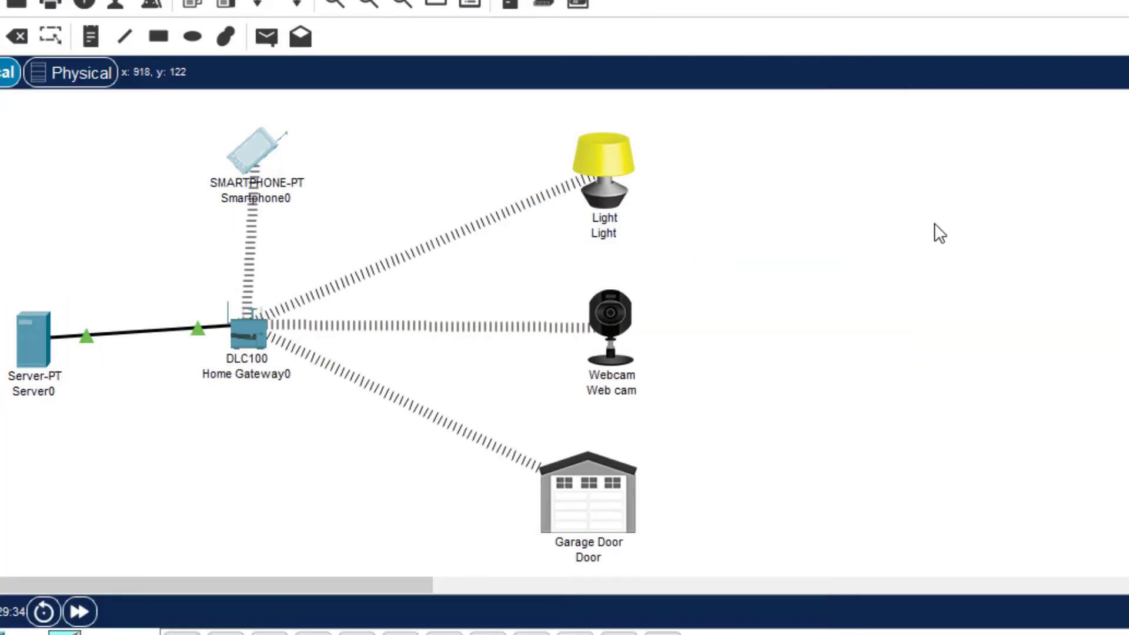